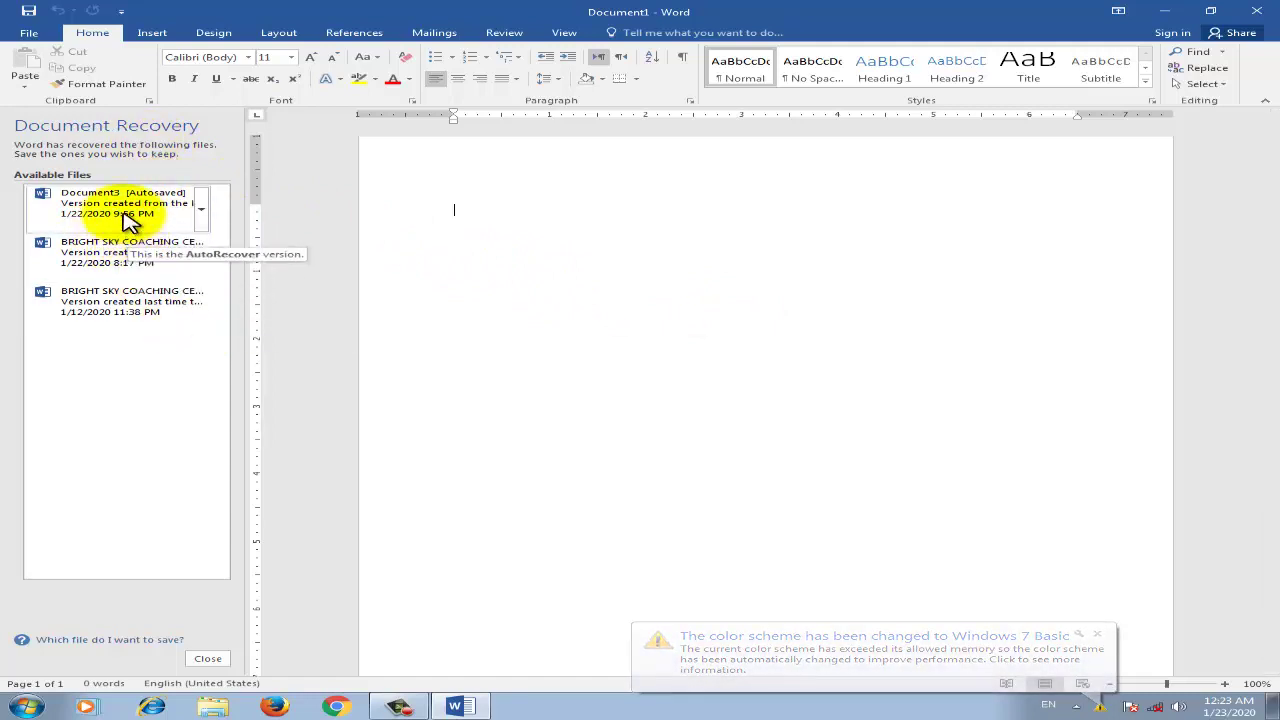
Open the last saved version of the BRIGHT SKY COACHING CENTER document from the recovered files and dismiss the recovery list
click(137, 312)
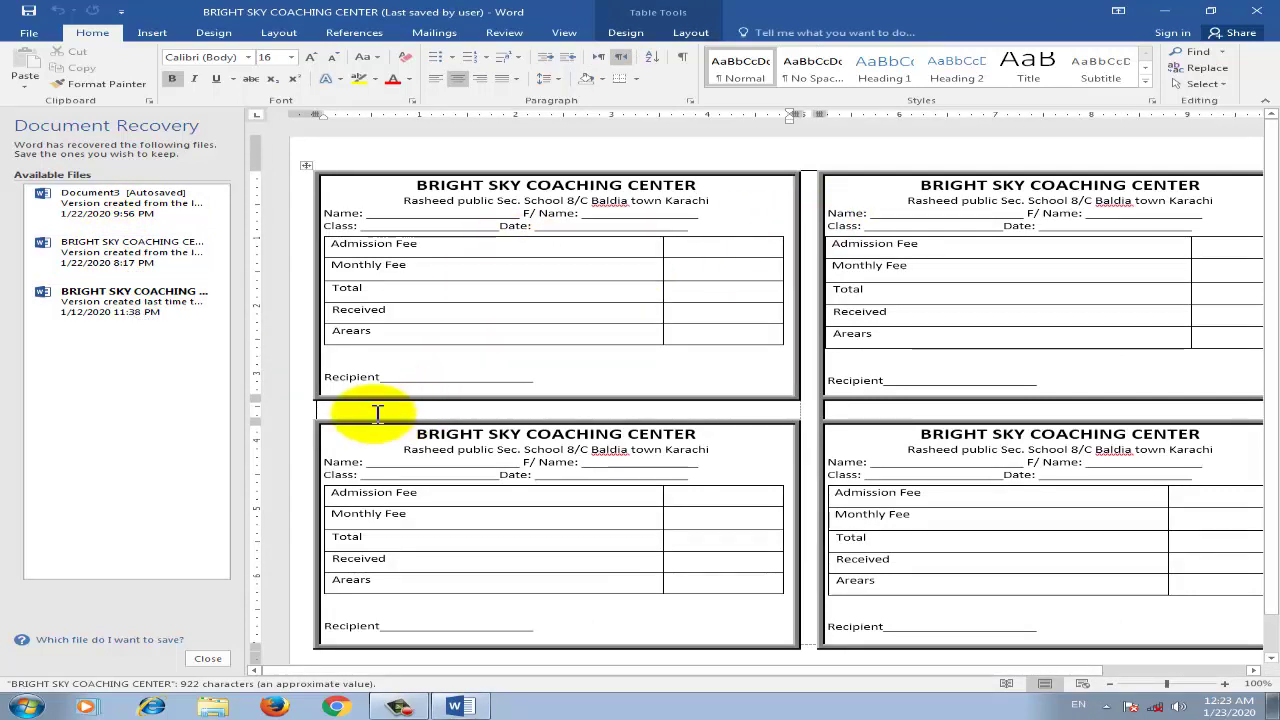
click(208, 658)
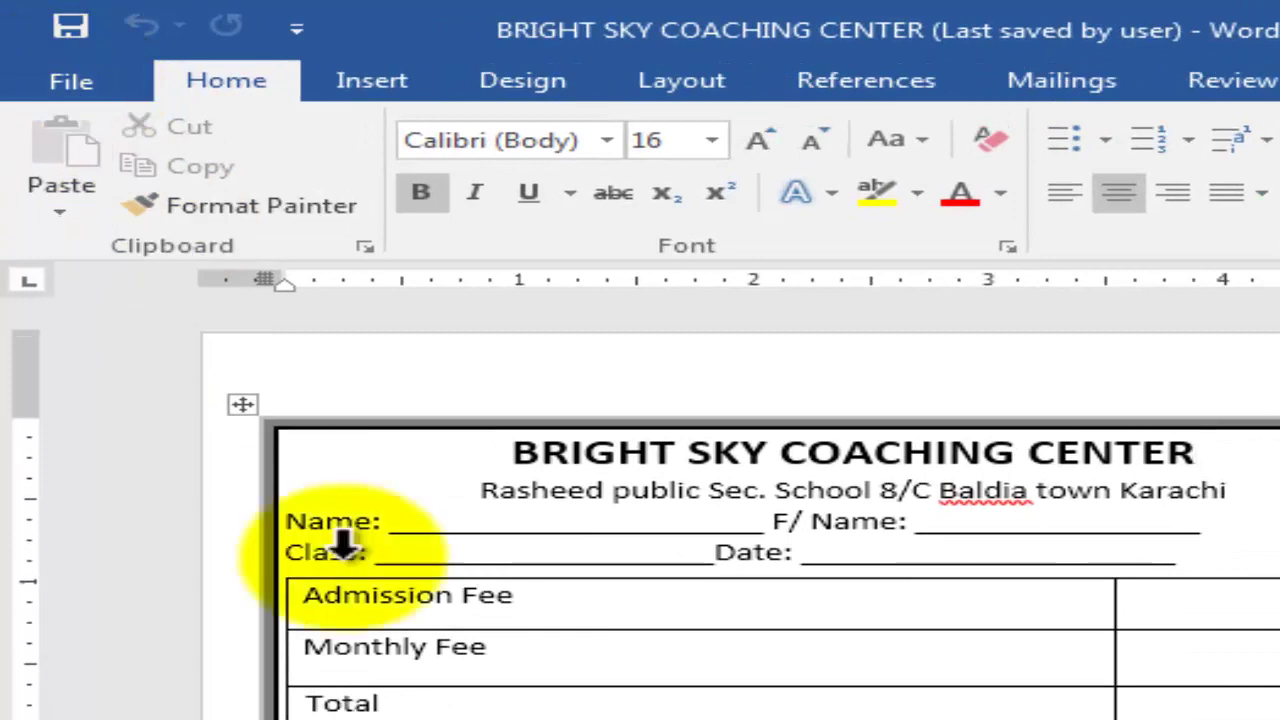
Create a new blank document
click(66, 84)
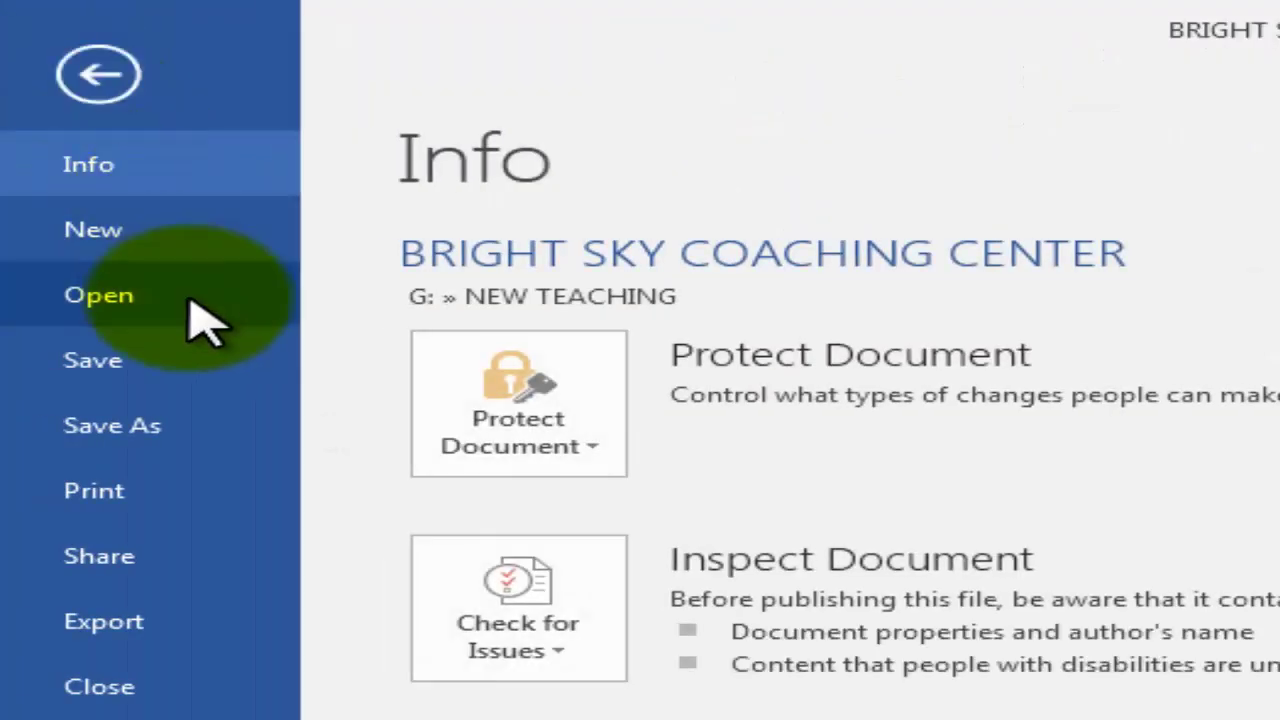
click(100, 292)
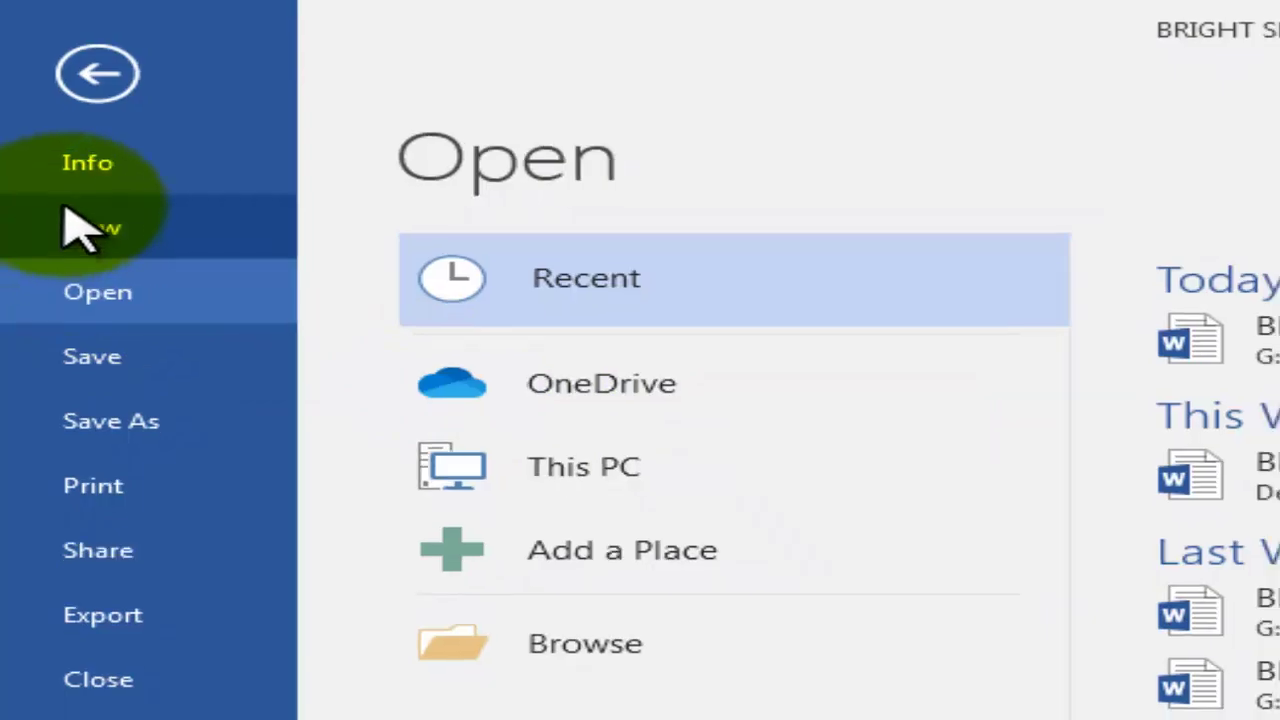
click(78, 225)
click(500, 394)
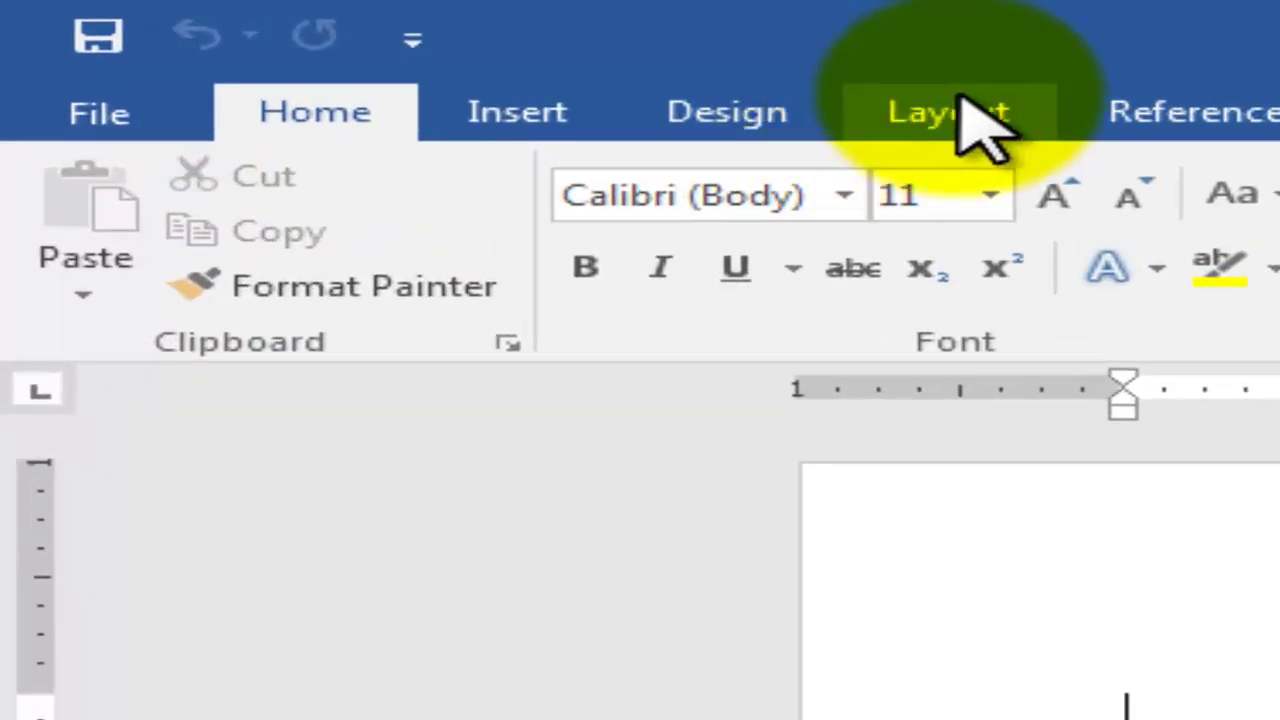
Set the page orientation to Landscape and the paper size to A4
click(958, 100)
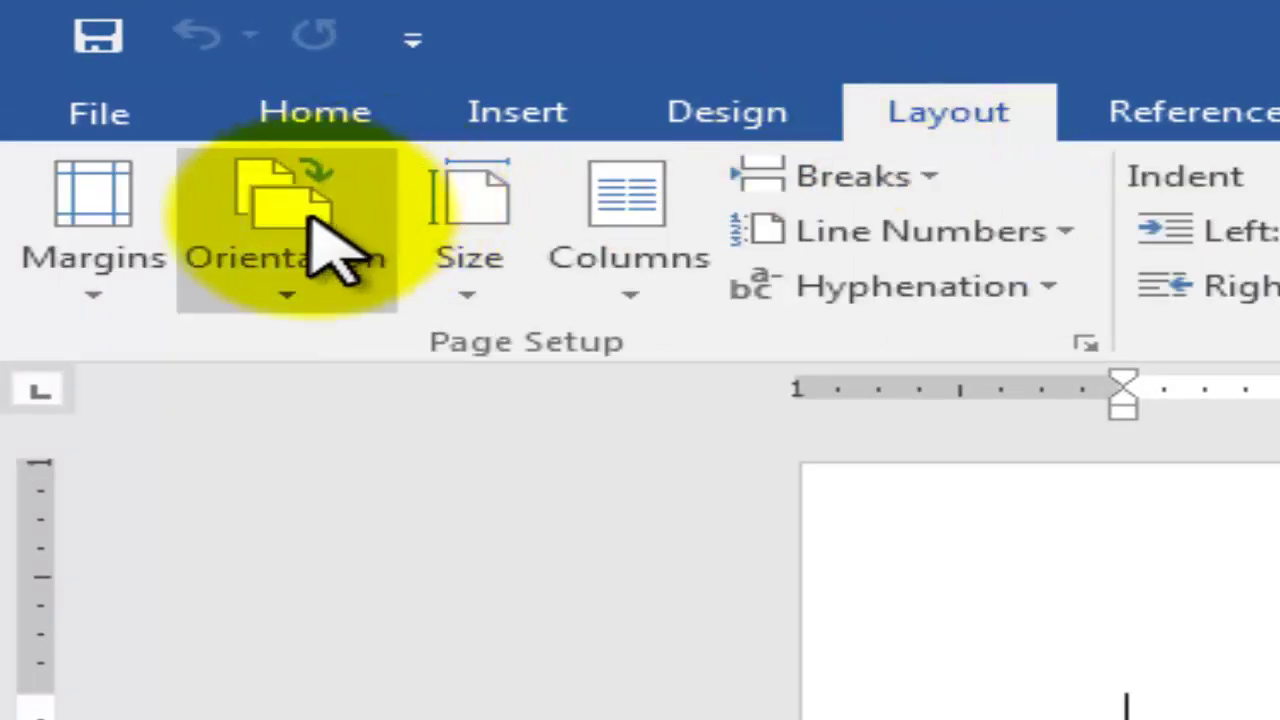
click(303, 250)
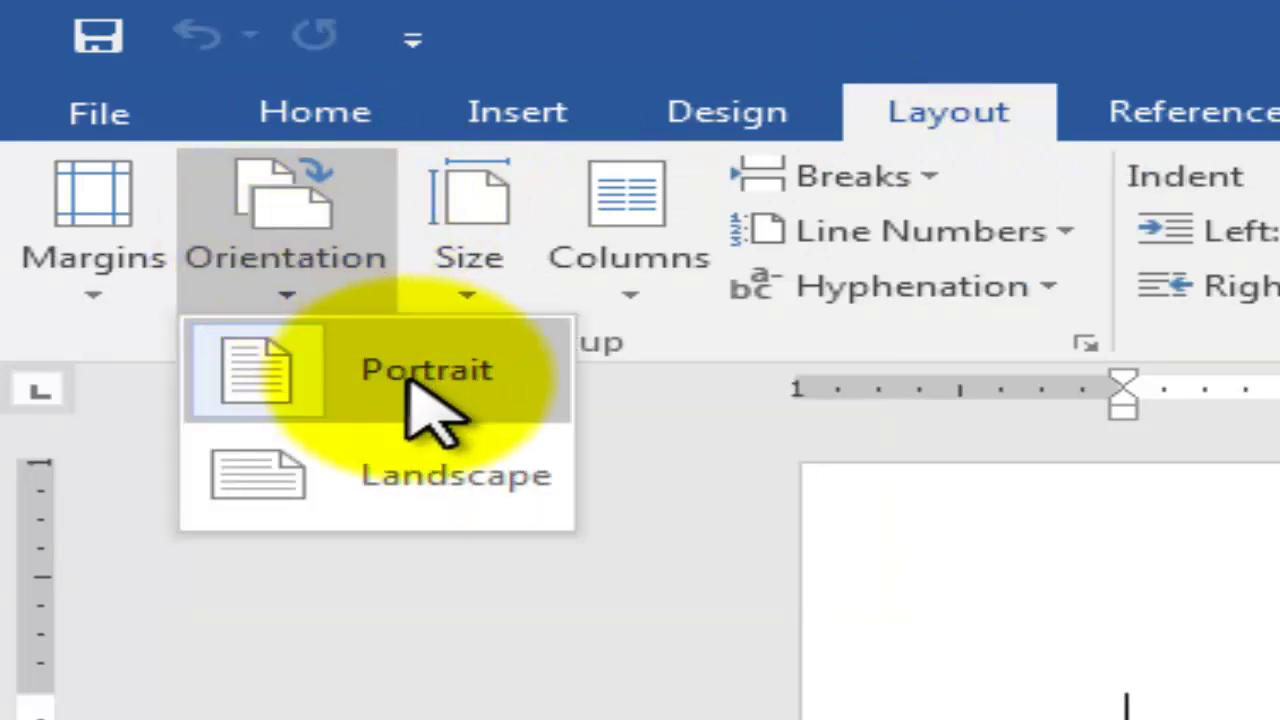
click(445, 480)
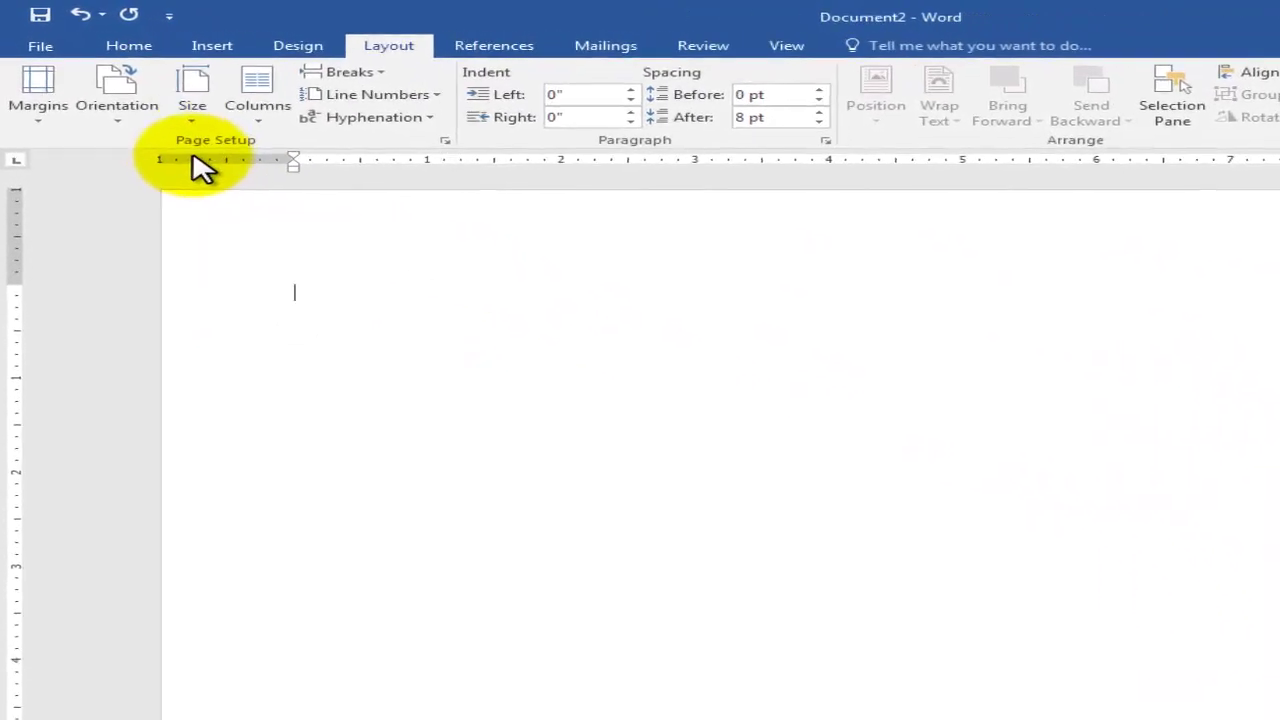
click(190, 91)
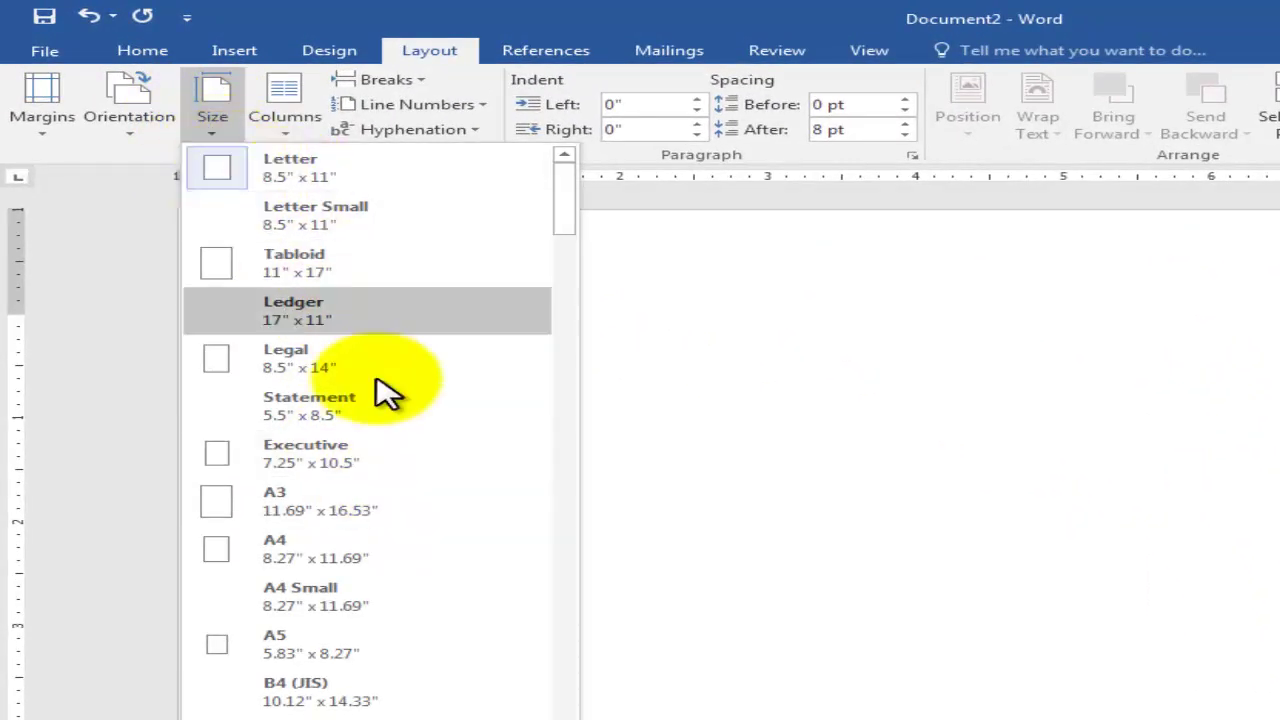
click(300, 558)
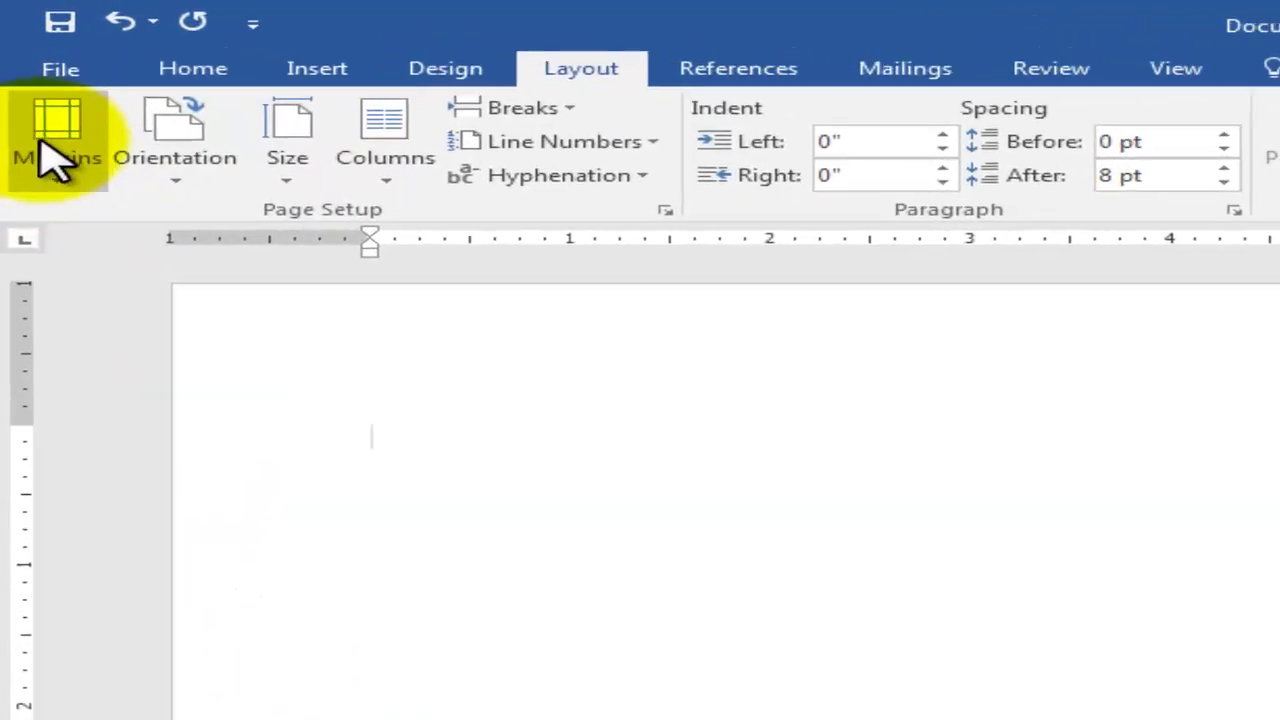
Set the top, bottom, left and right page margins to 0.25" for the whole document
click(55, 155)
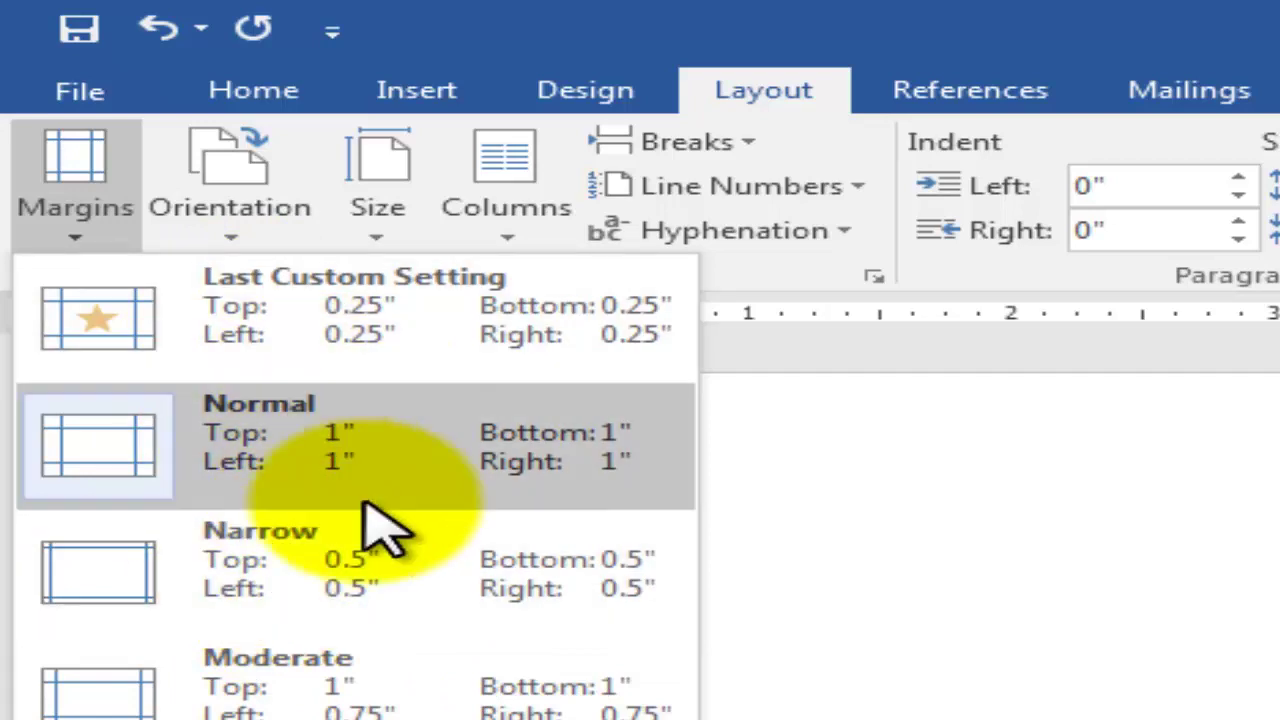
click(360, 605)
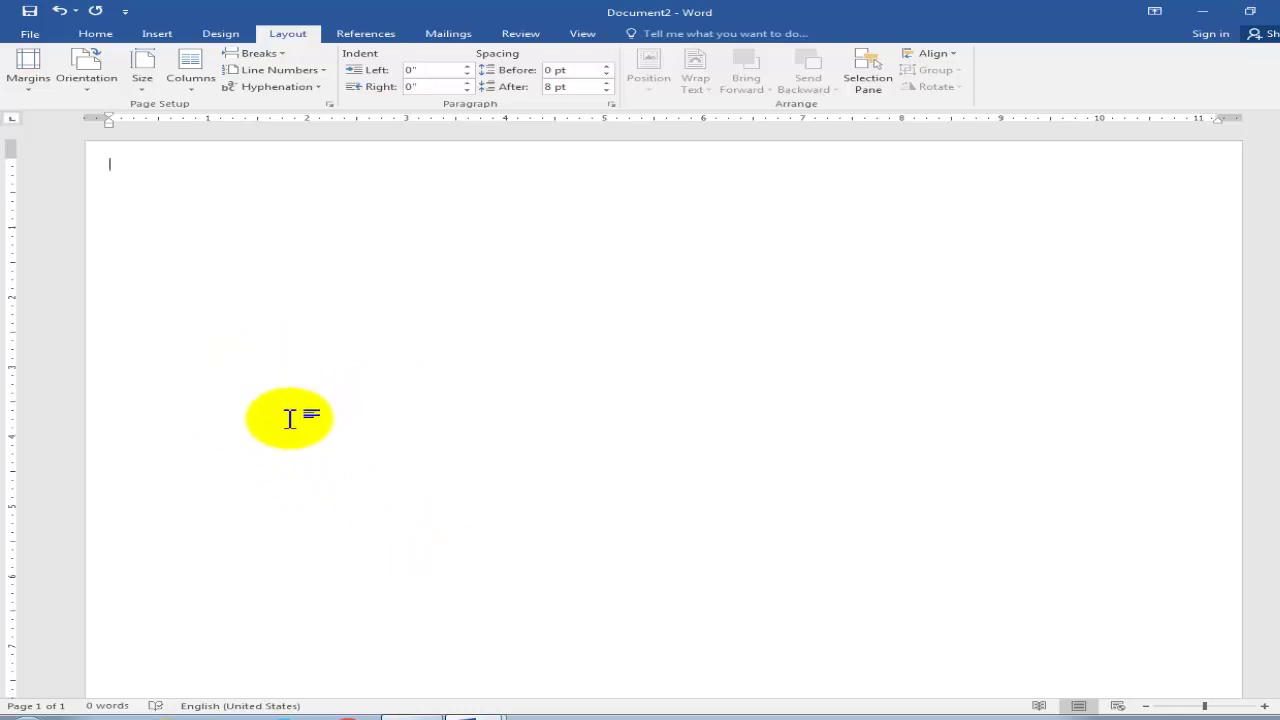
click(25, 85)
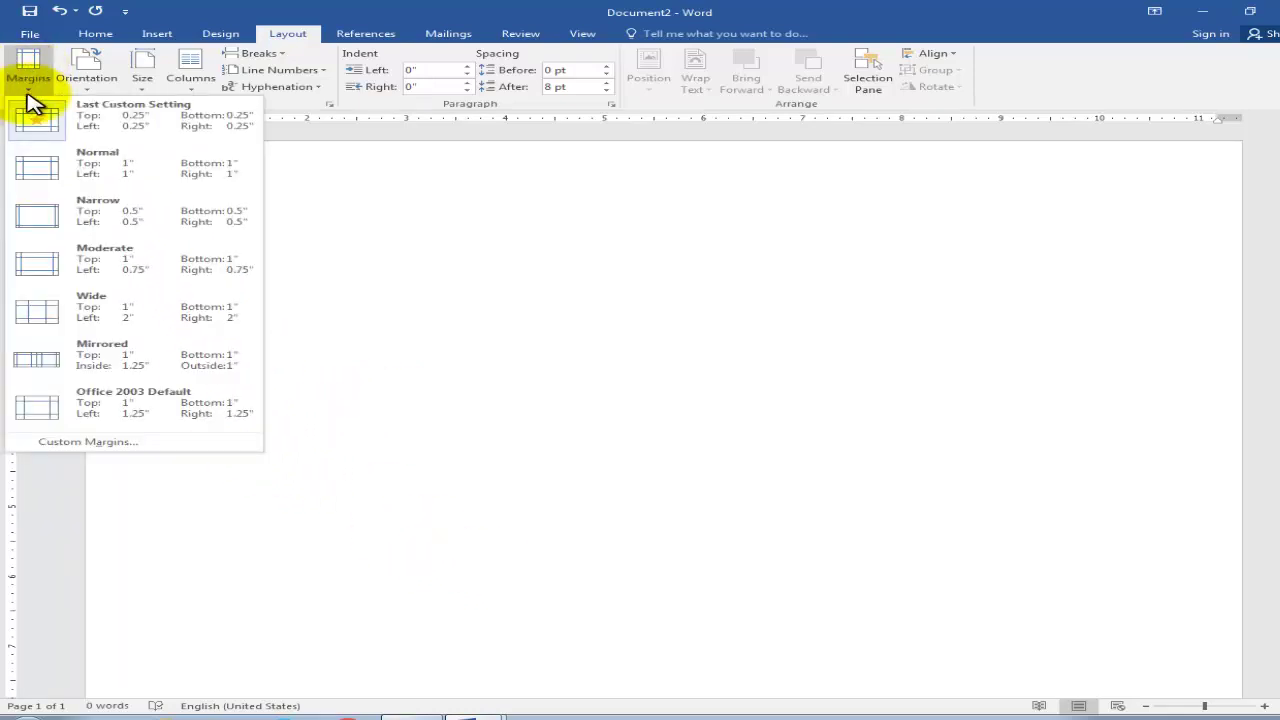
click(85, 445)
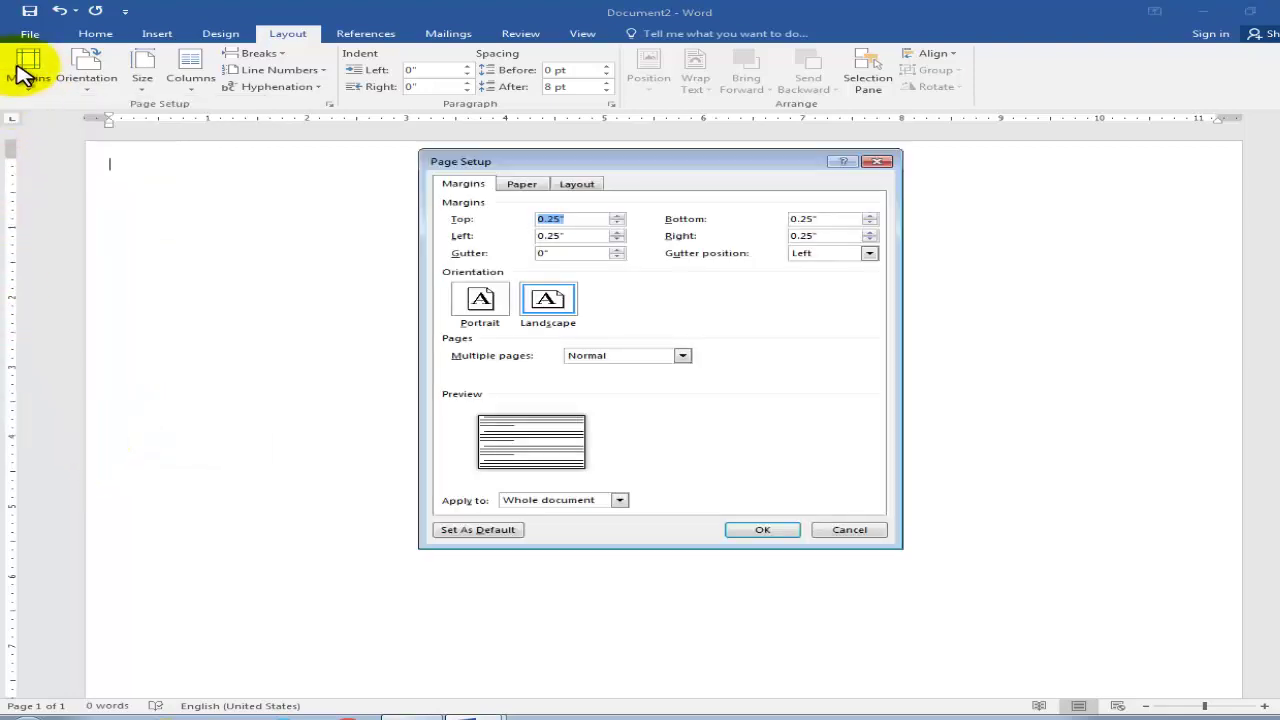
click(879, 162)
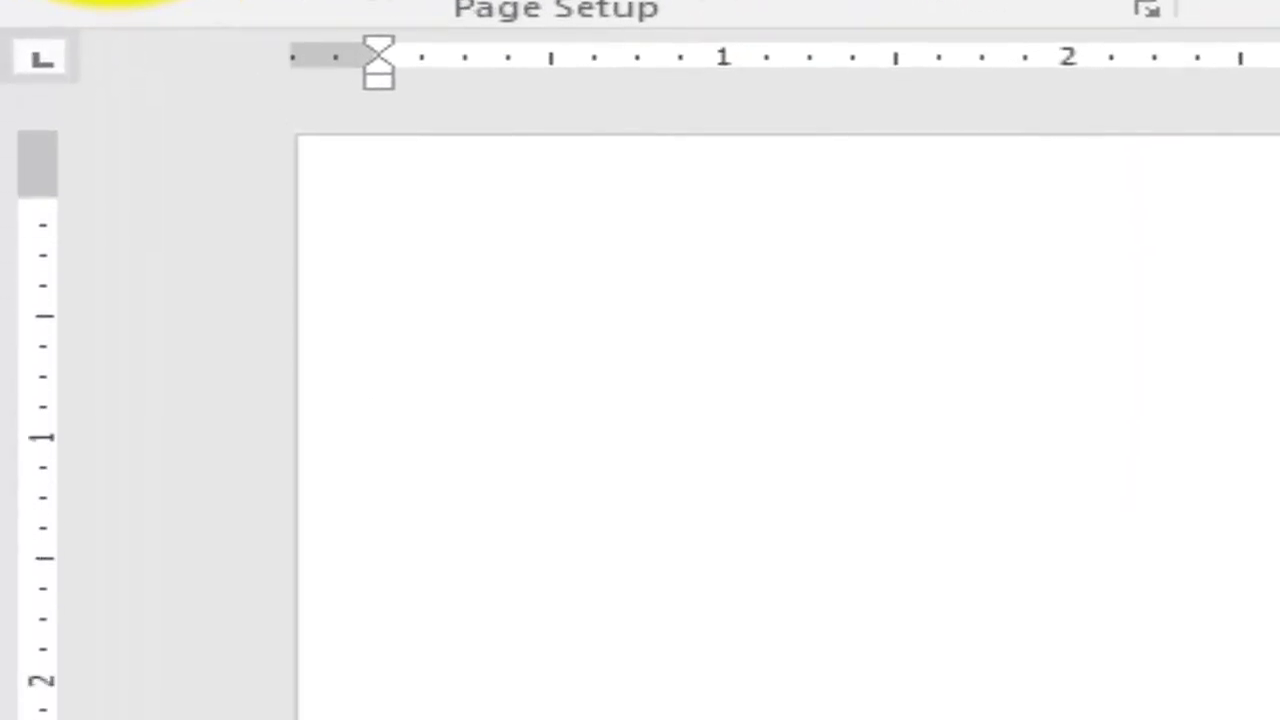
click(30, 72)
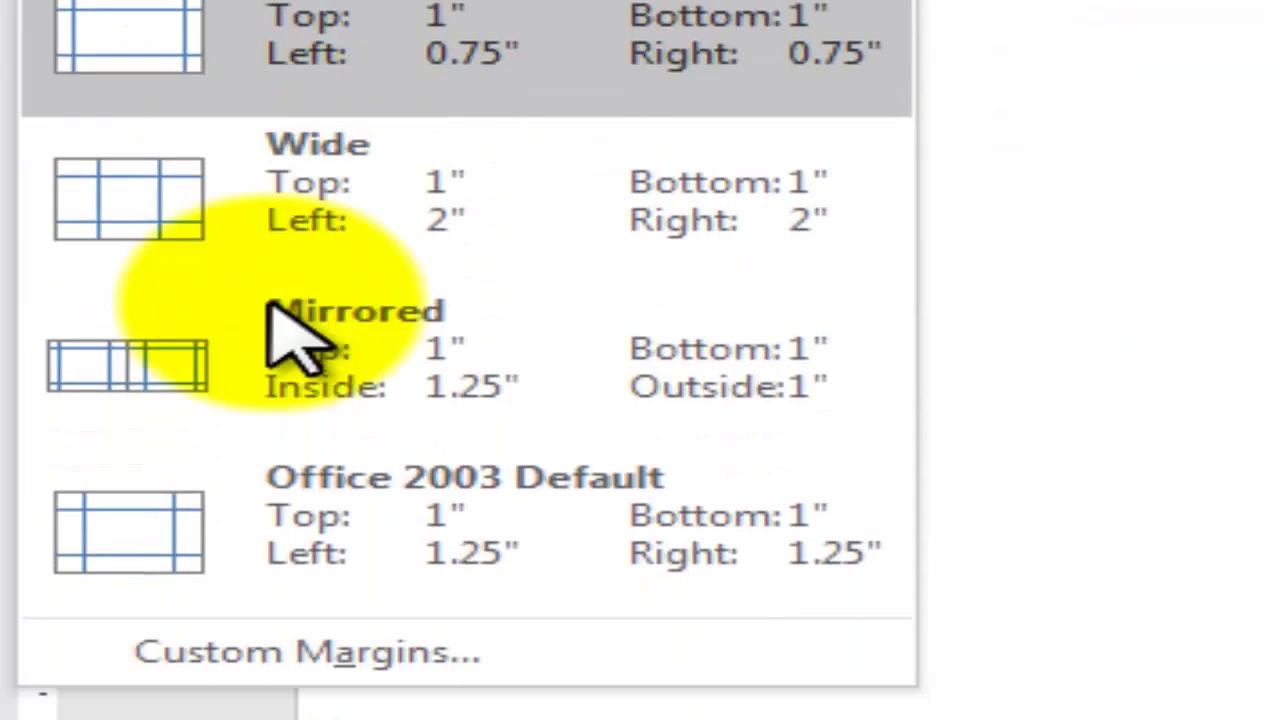
click(190, 651)
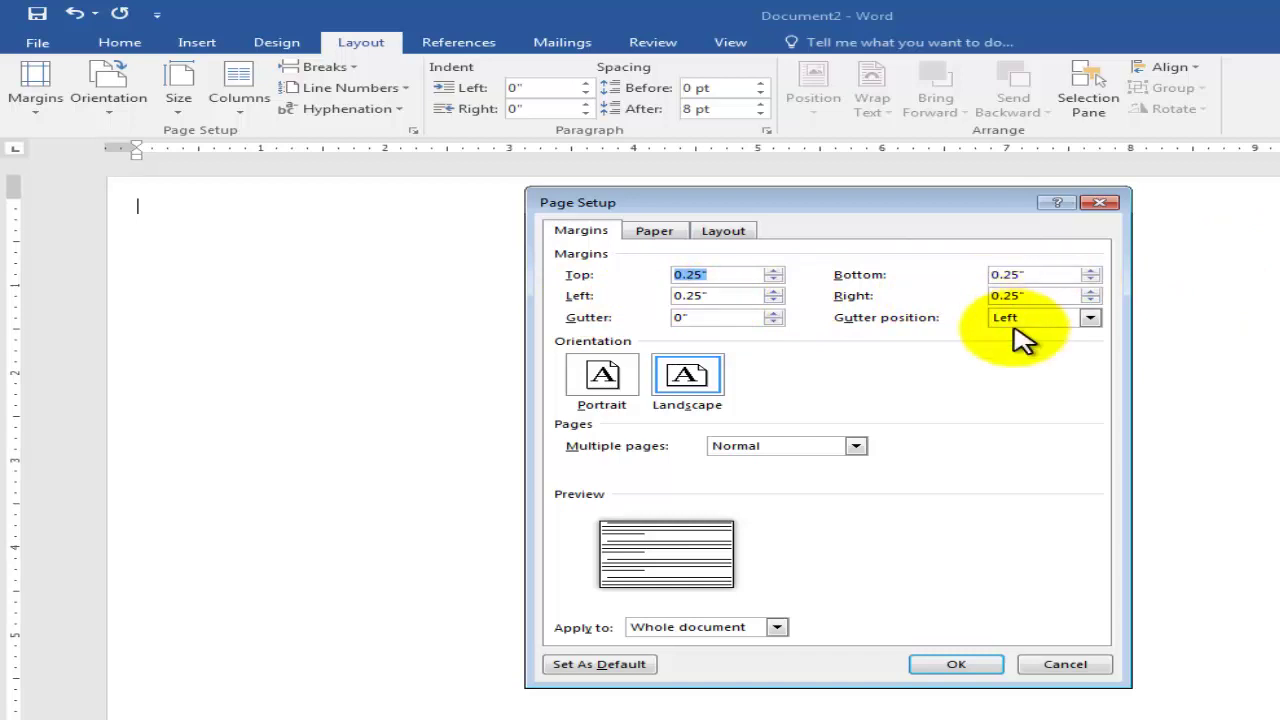
click(956, 665)
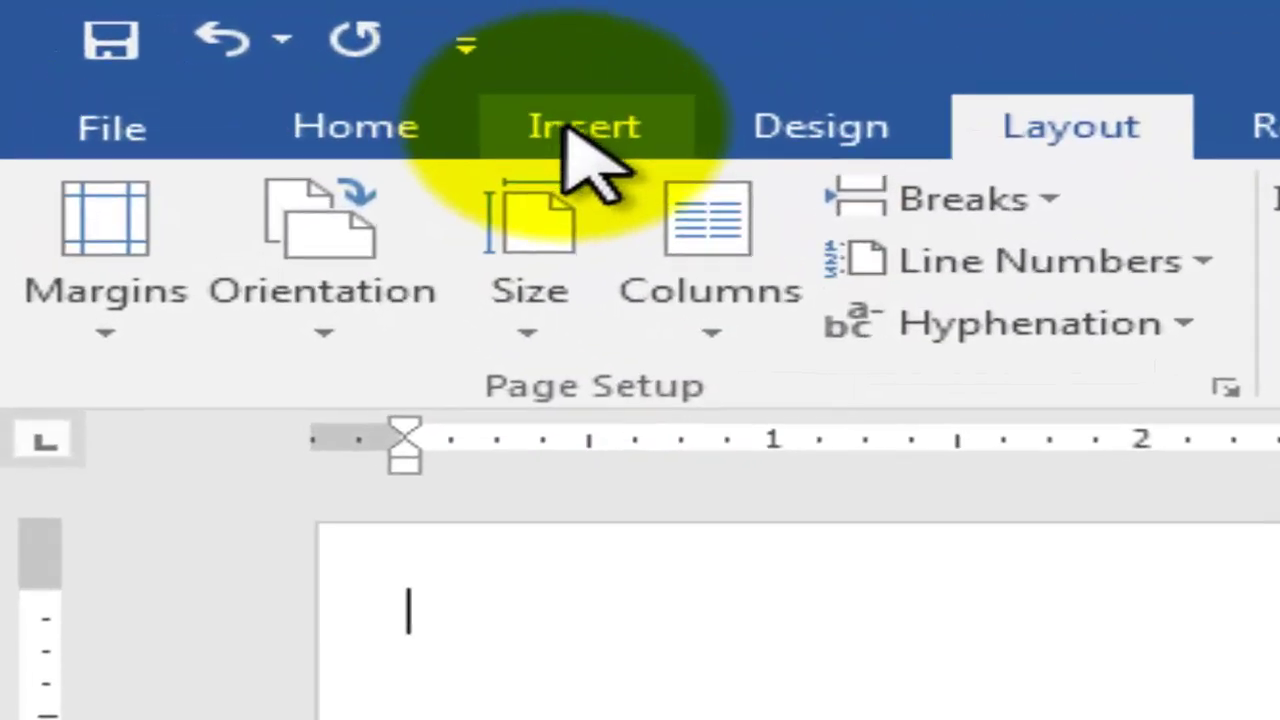
Insert a table with three columns and three rows and stretch it down to fill the page
click(570, 128)
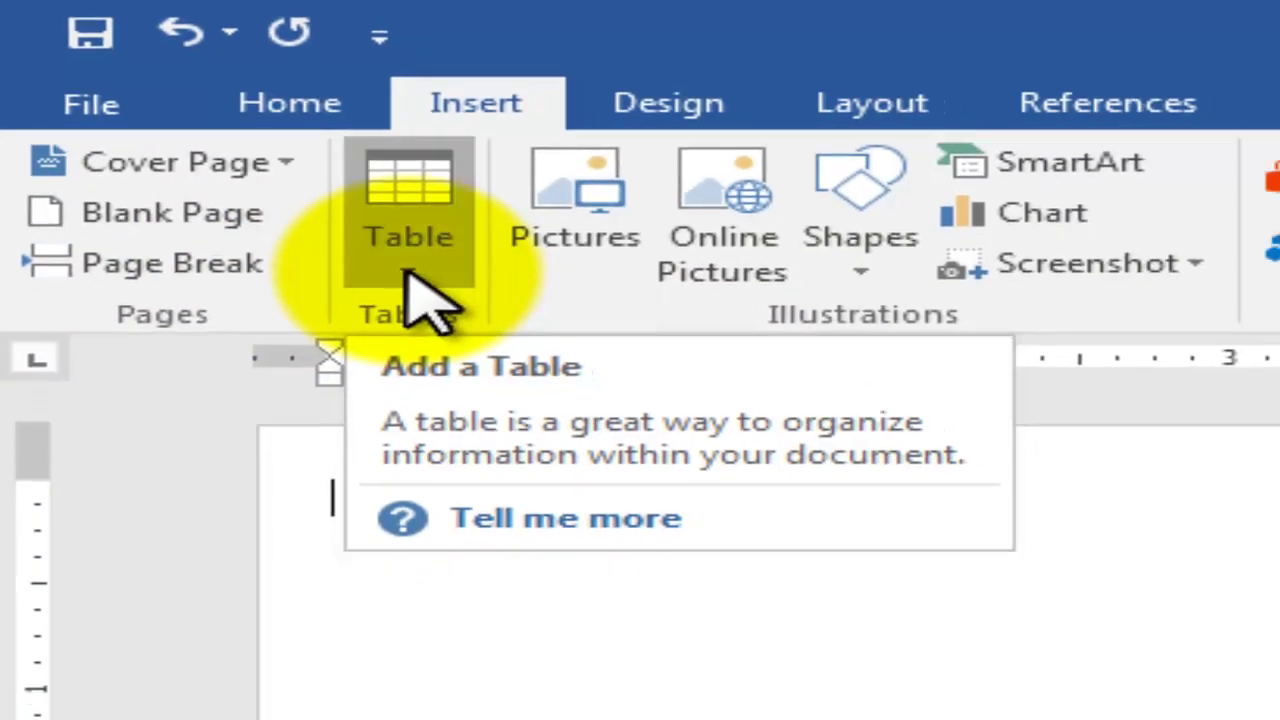
click(500, 335)
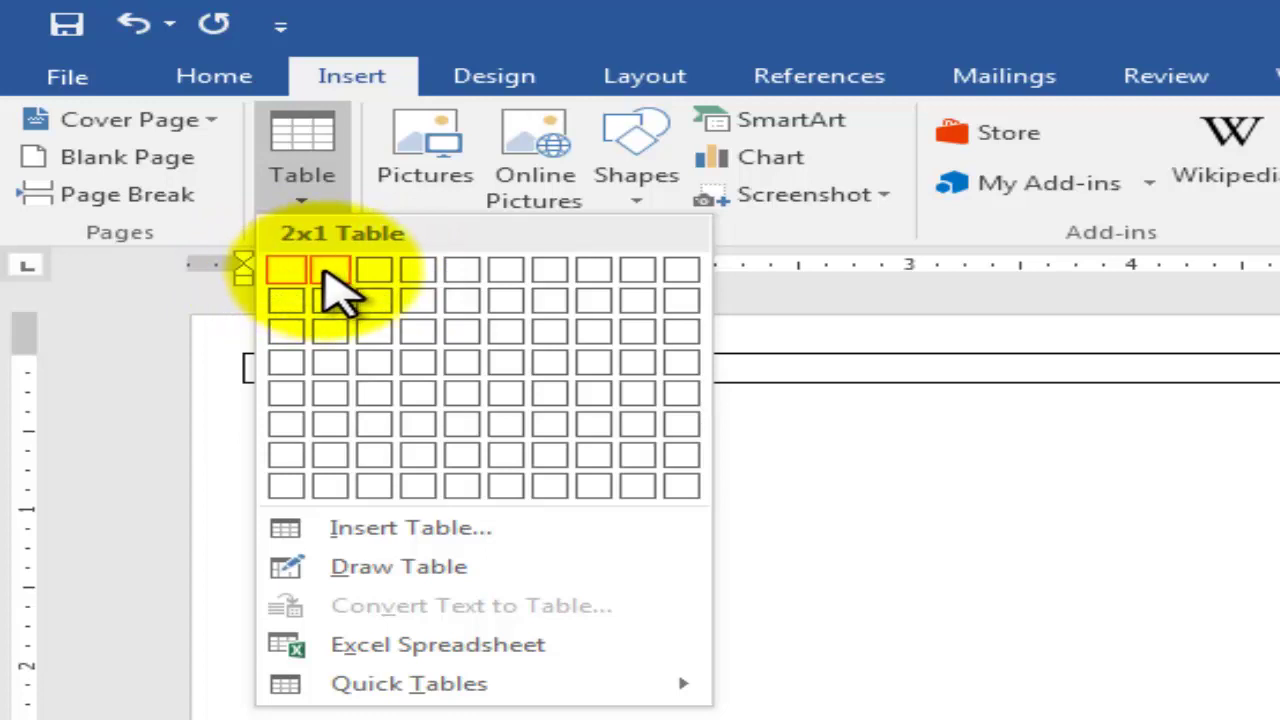
click(380, 345)
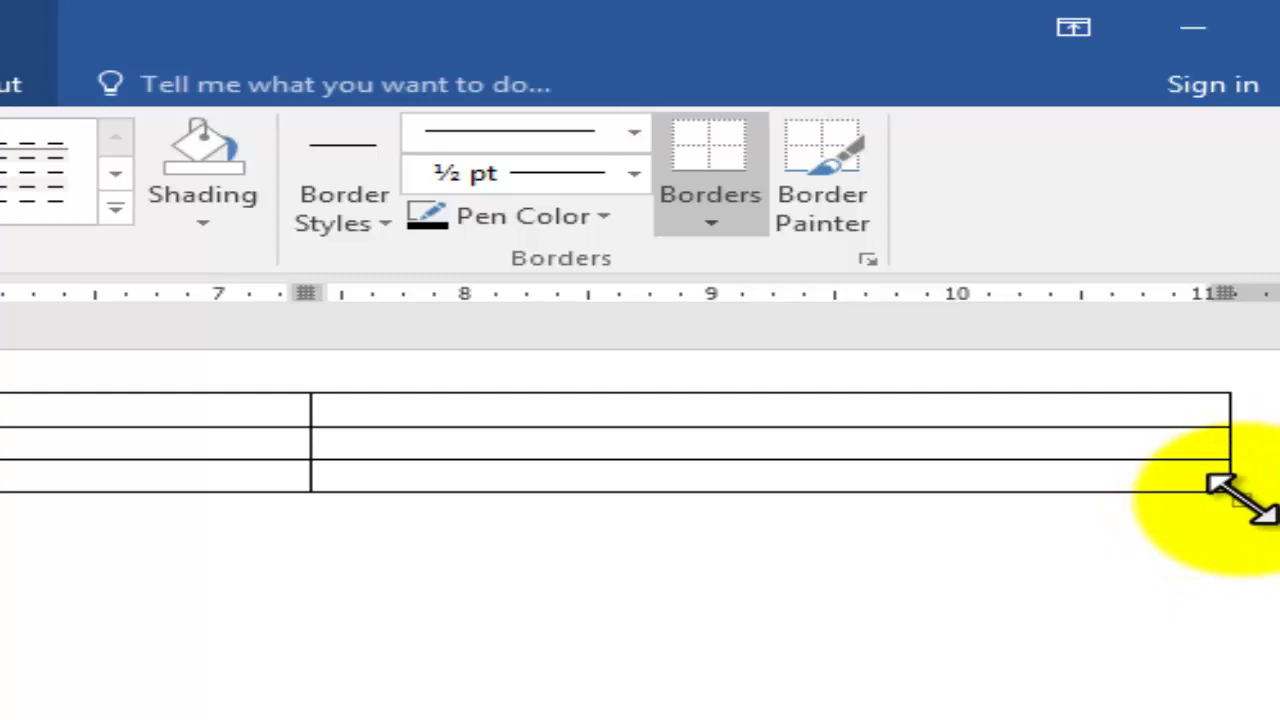
drag(1238, 496, 1181, 719)
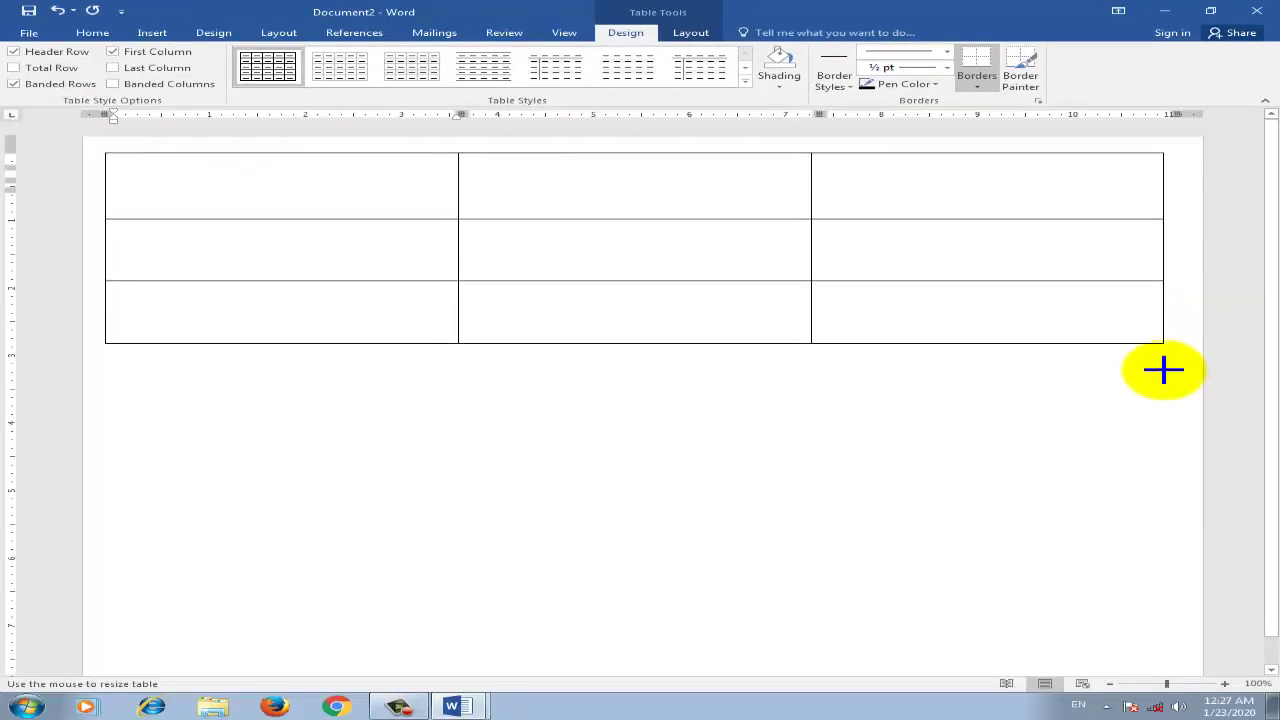
drag(1160, 485, 1176, 620)
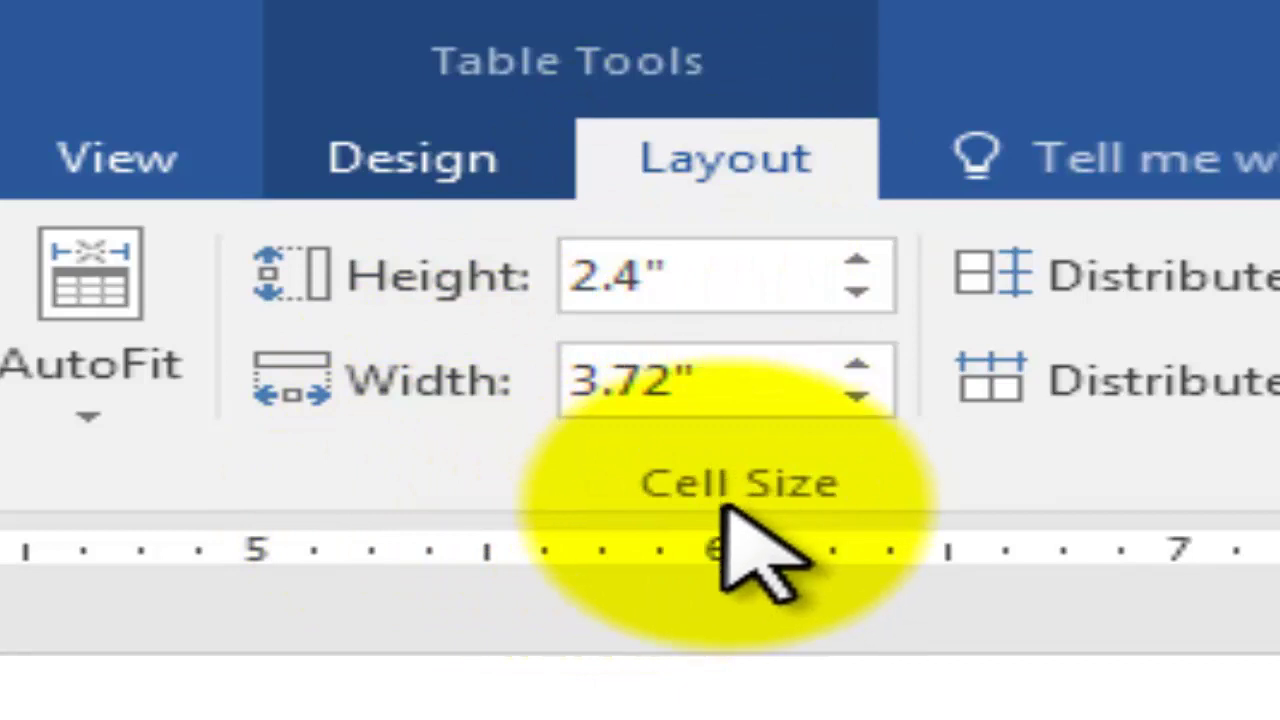
Set the table's middle column width to 0.3" and its middle row height to 0.3"
click(660, 385)
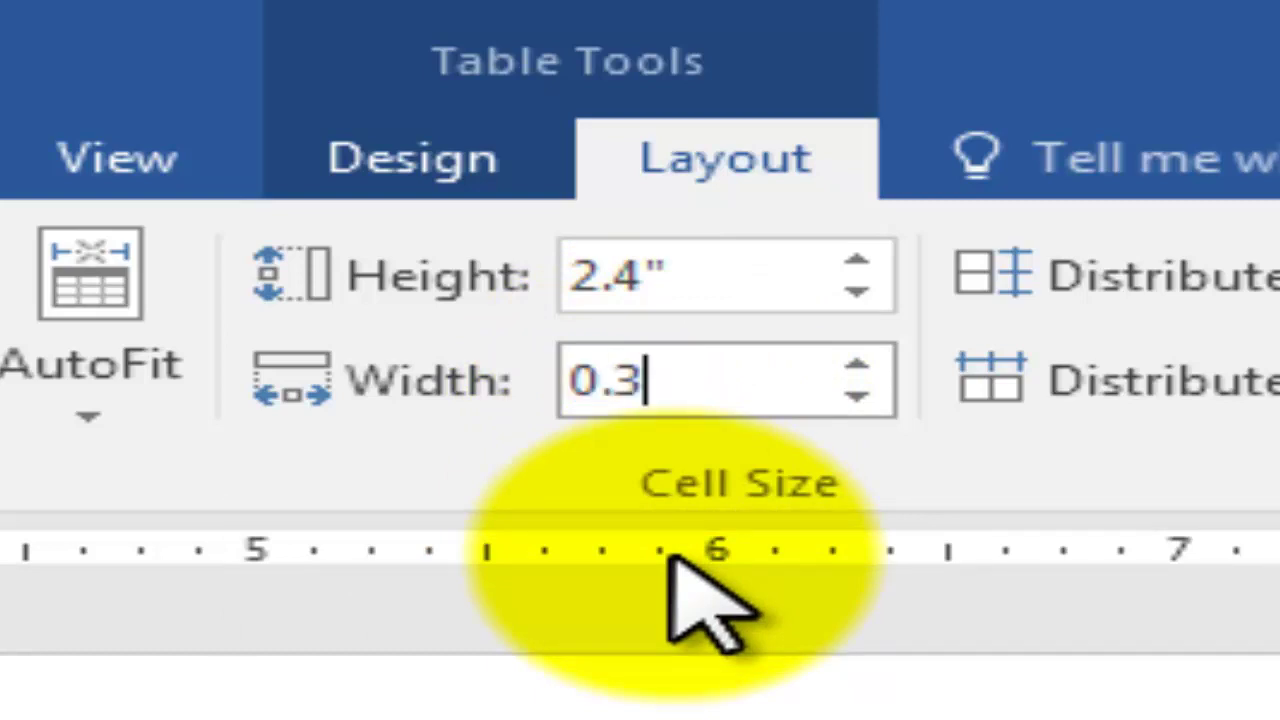
key(Return)
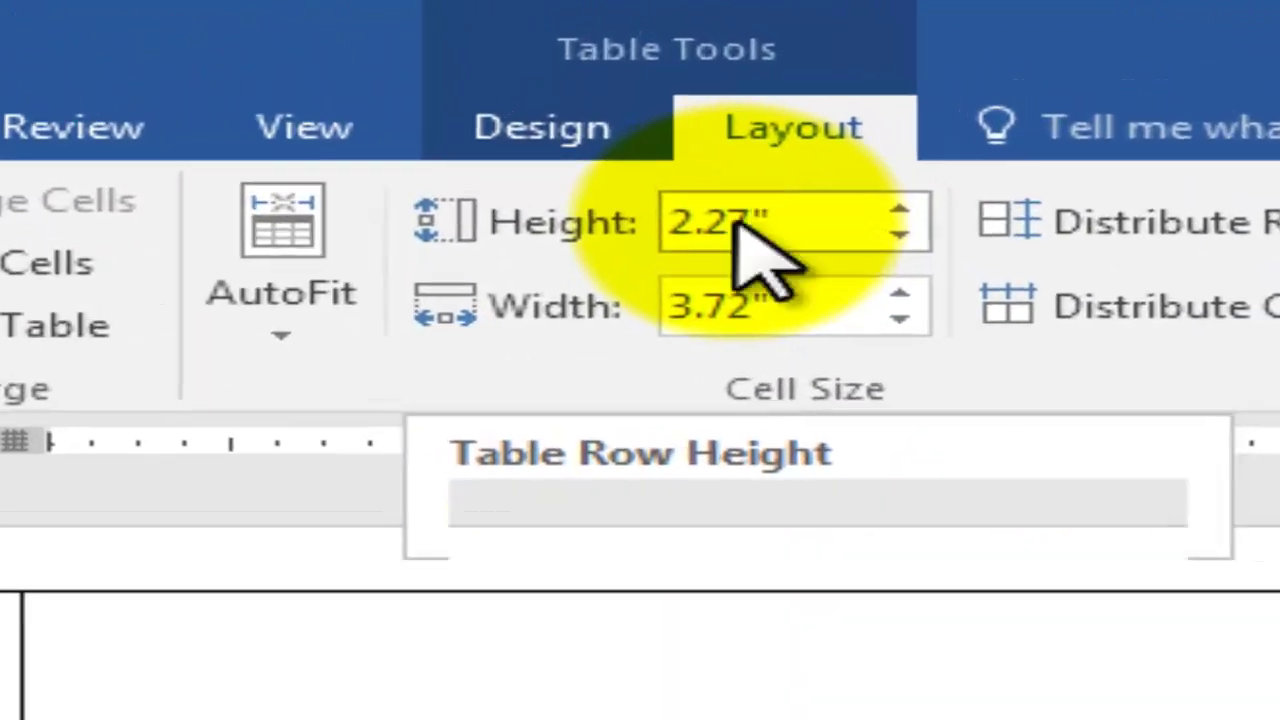
click(675, 57)
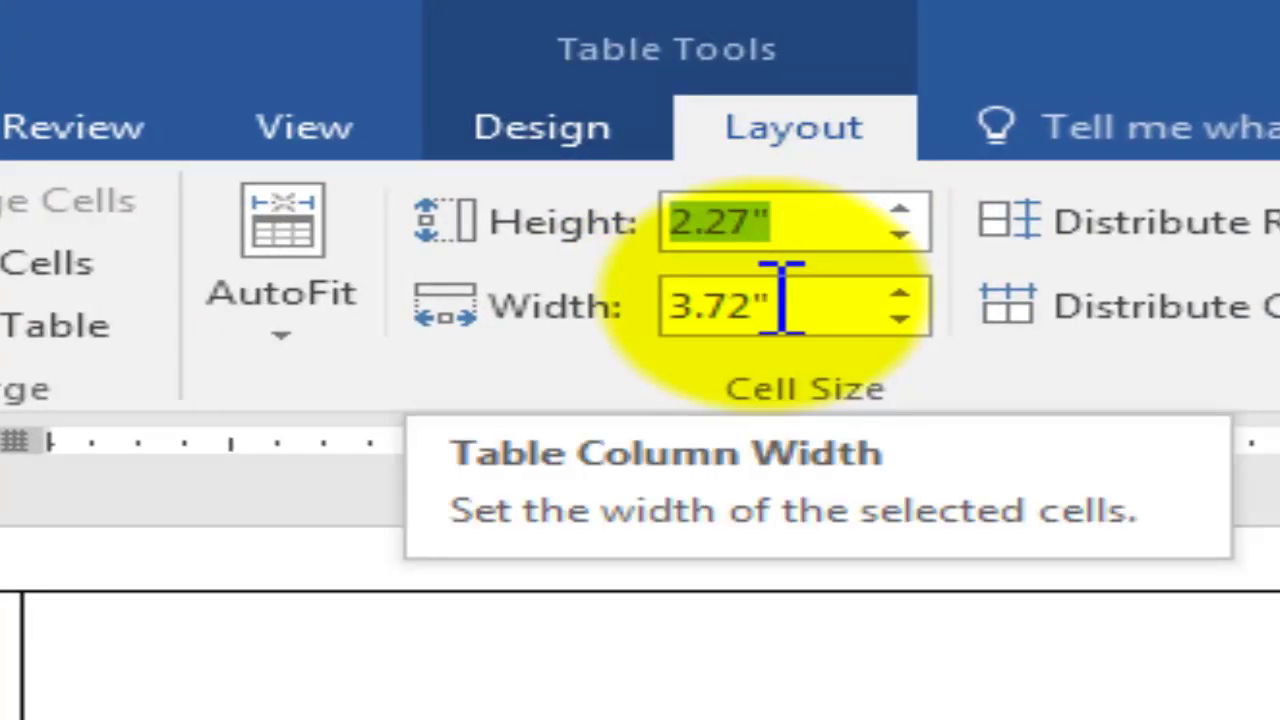
text(0.3)
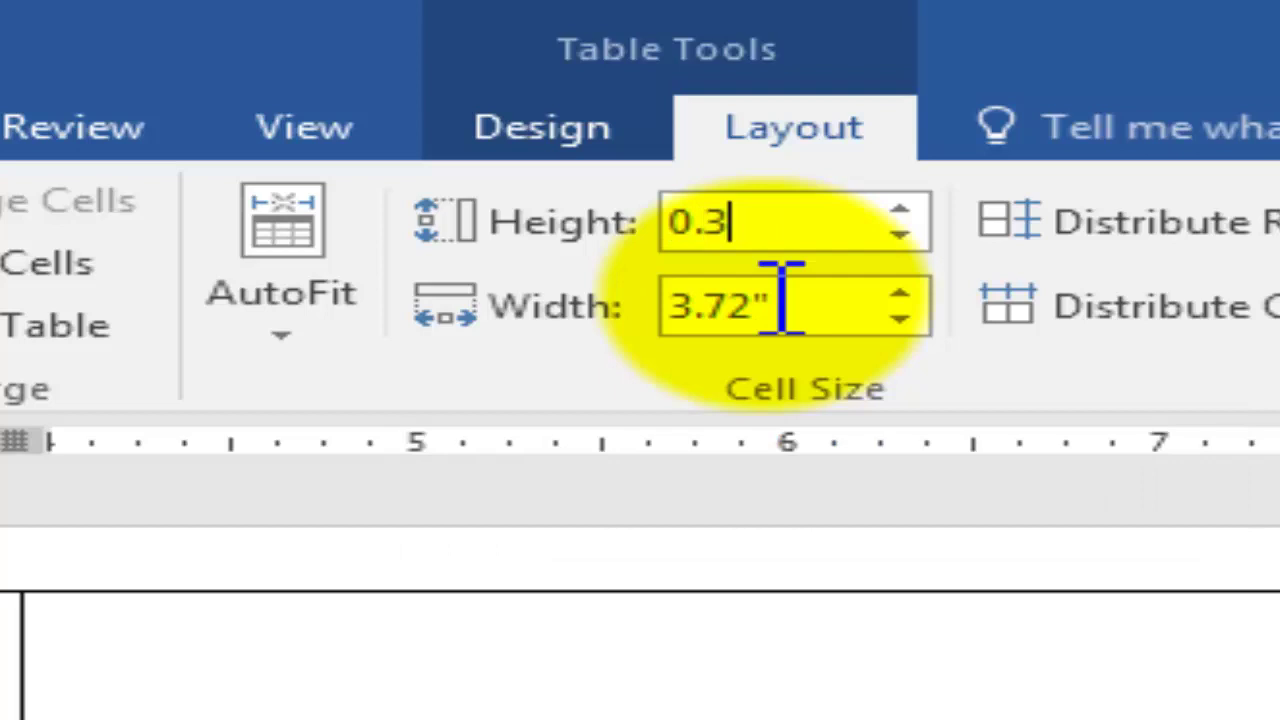
key(Return)
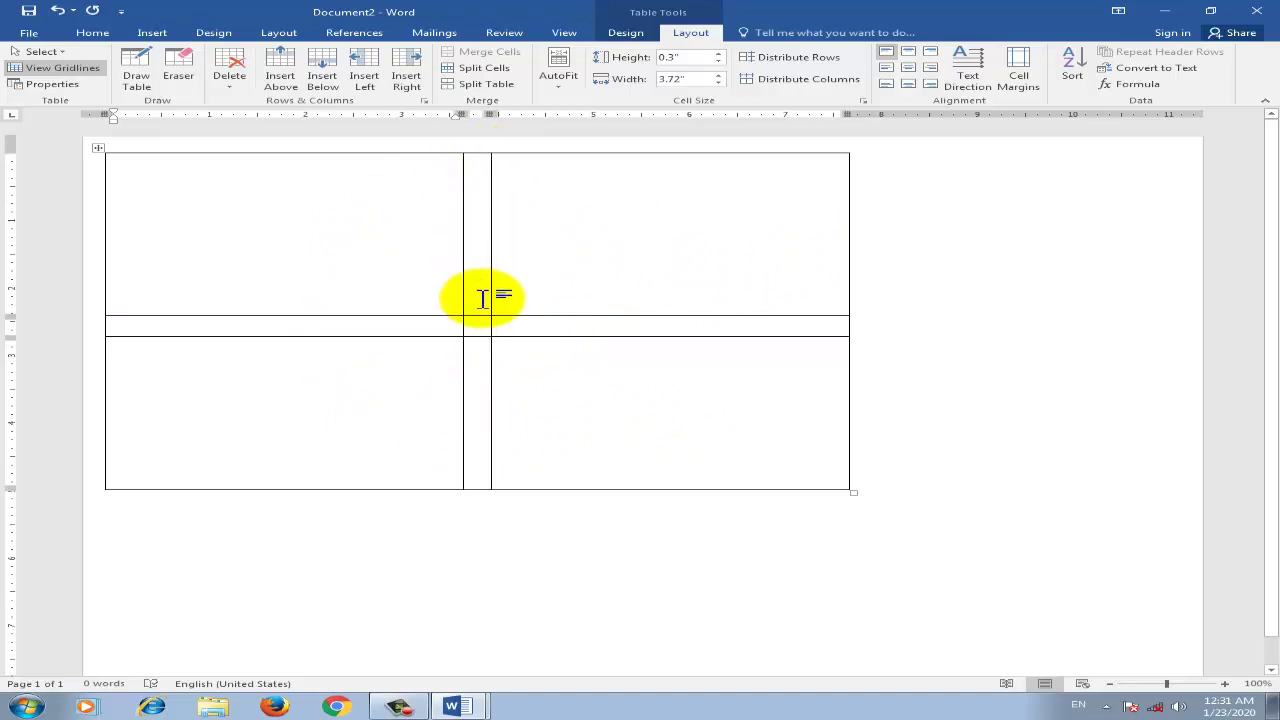
Enlarge the whole table to the full page width on a single page, with corner cells about 5.33" wide and 3.27" high
mouse_move(100, 318)
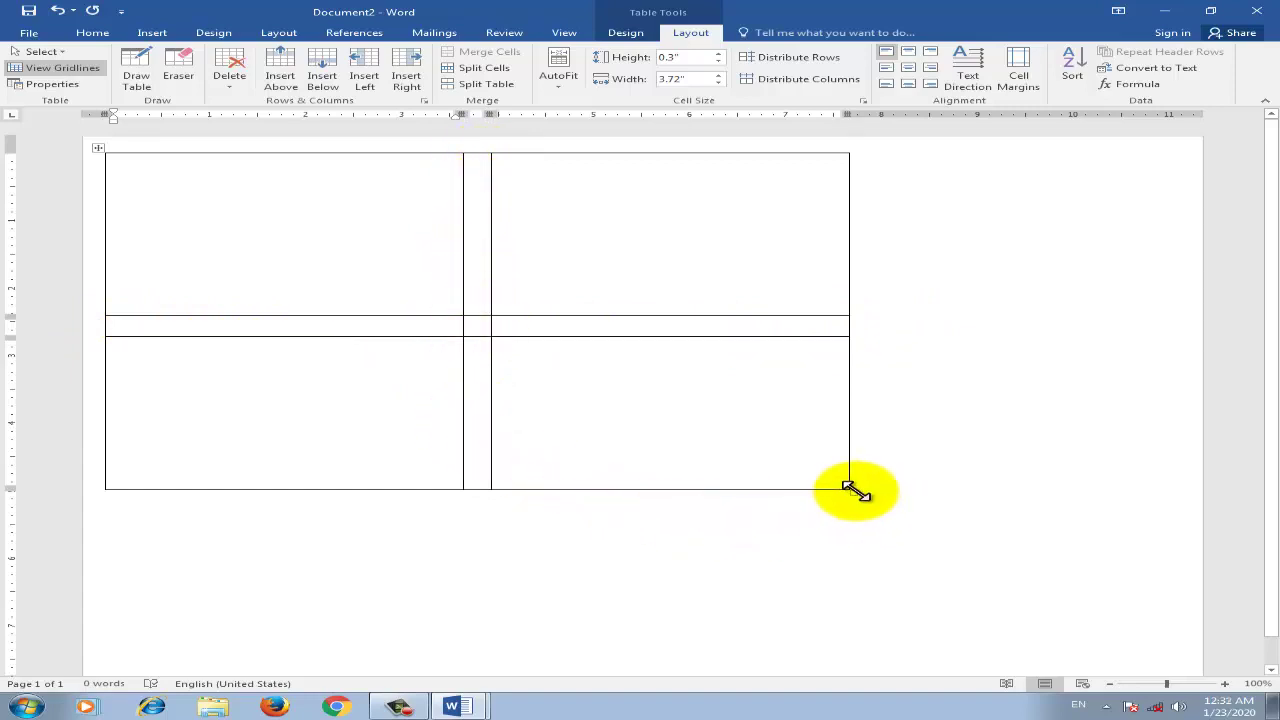
drag(845, 489, 1176, 654)
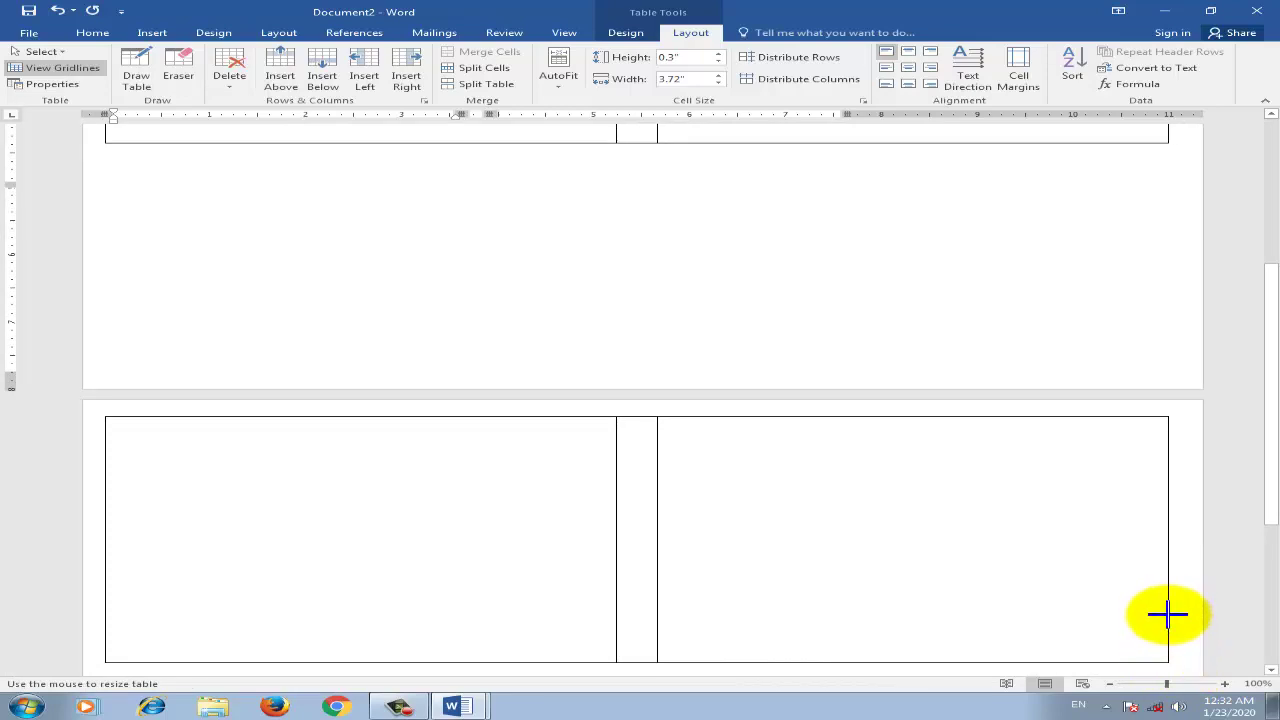
drag(1168, 588, 1171, 308)
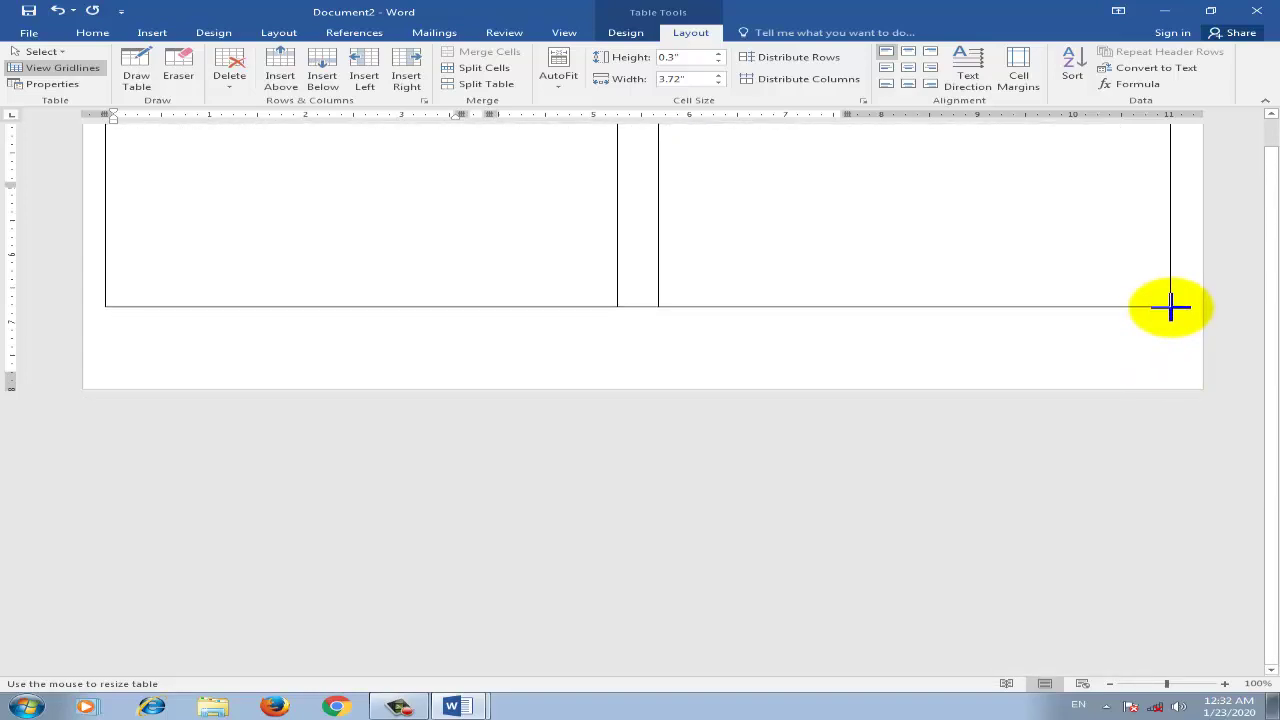
drag(1171, 308, 1163, 306)
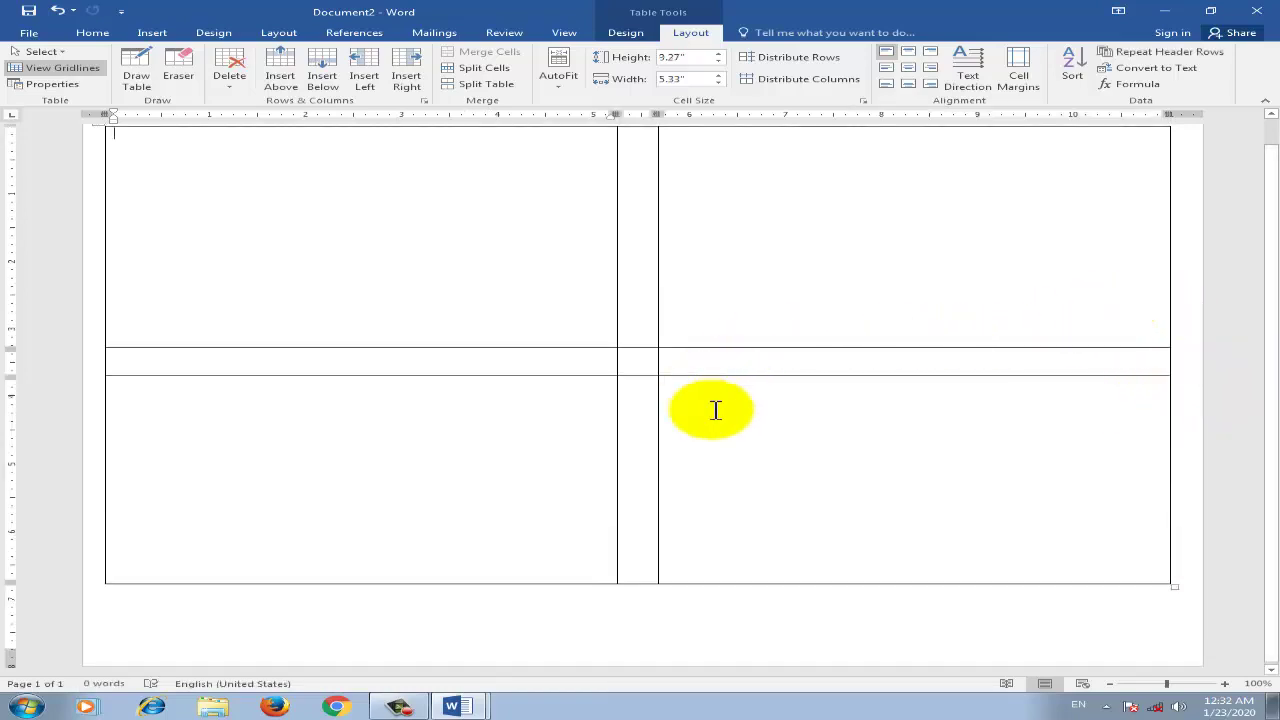
scroll(1258, 405, up, 1)
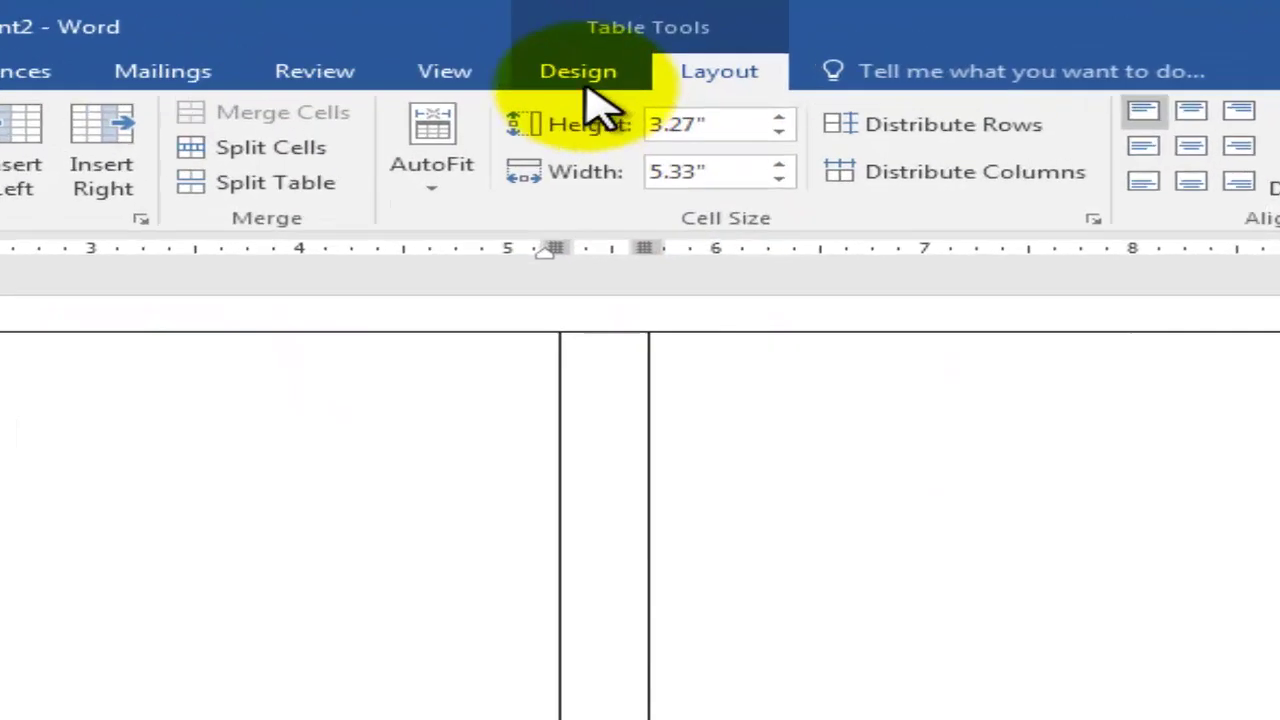
Set the new table border style to a 3 pt thin-thick double line and turn off the Border Painter
click(584, 78)
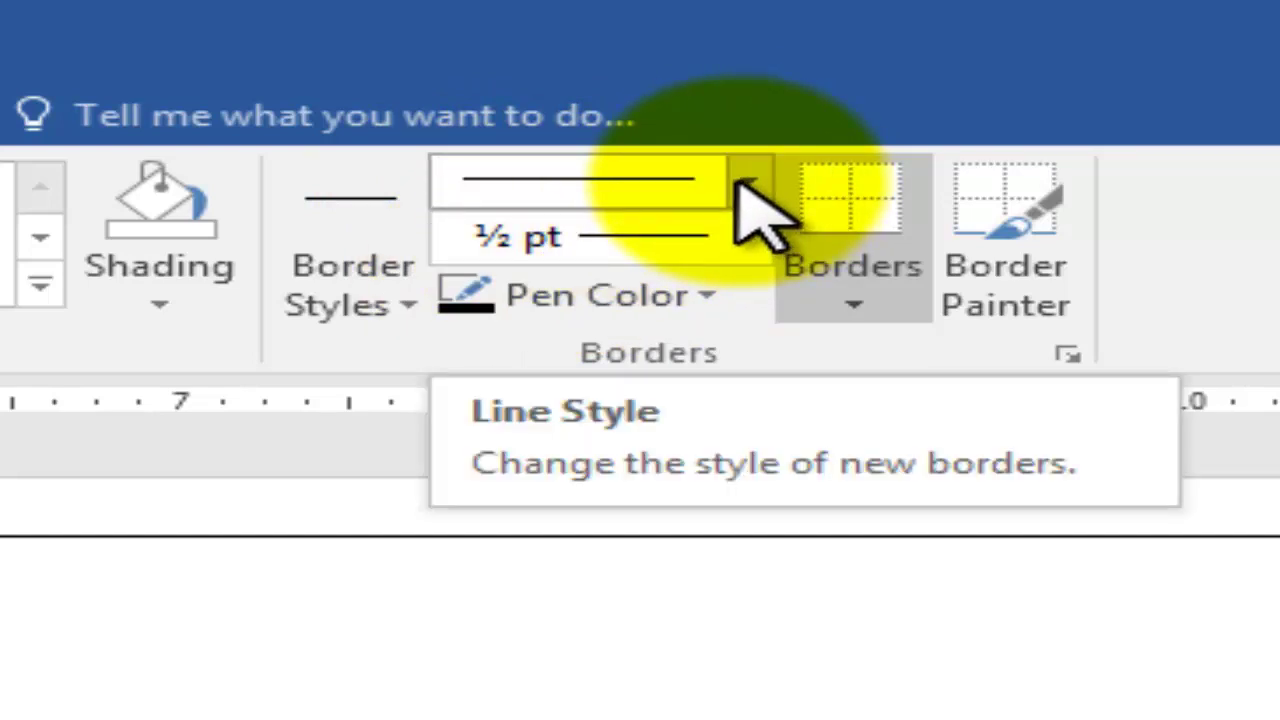
click(748, 185)
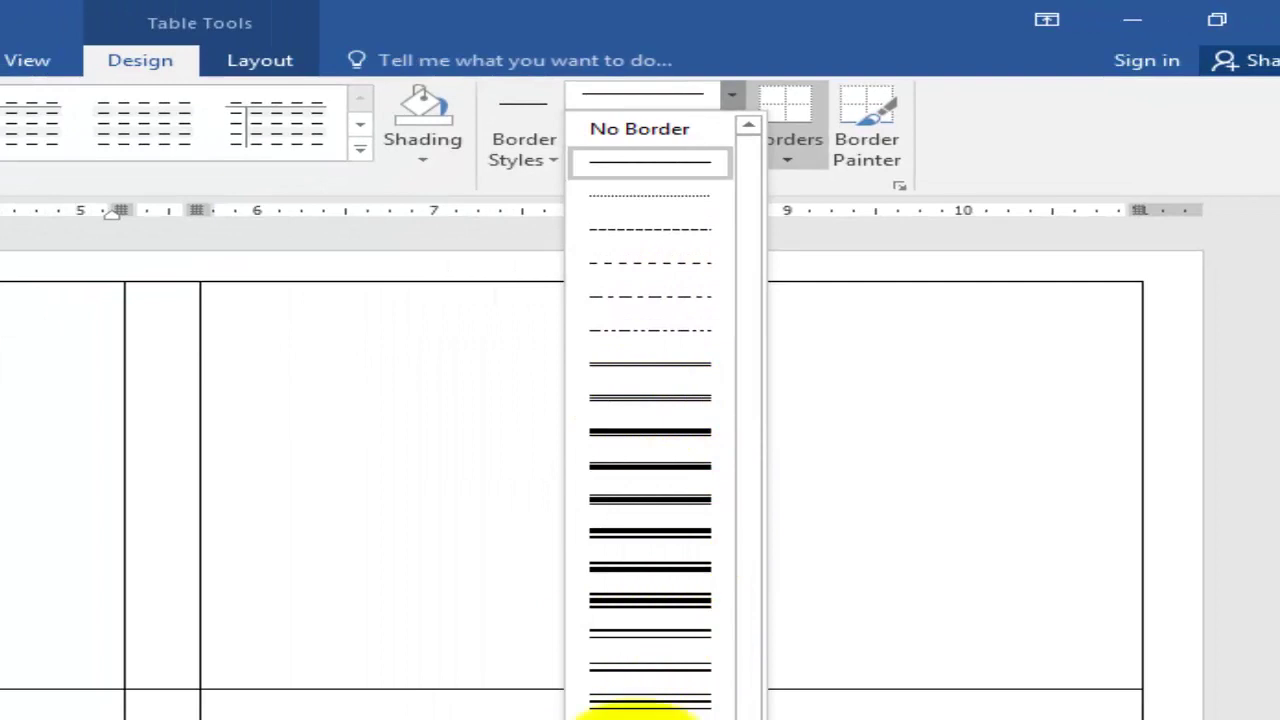
click(634, 568)
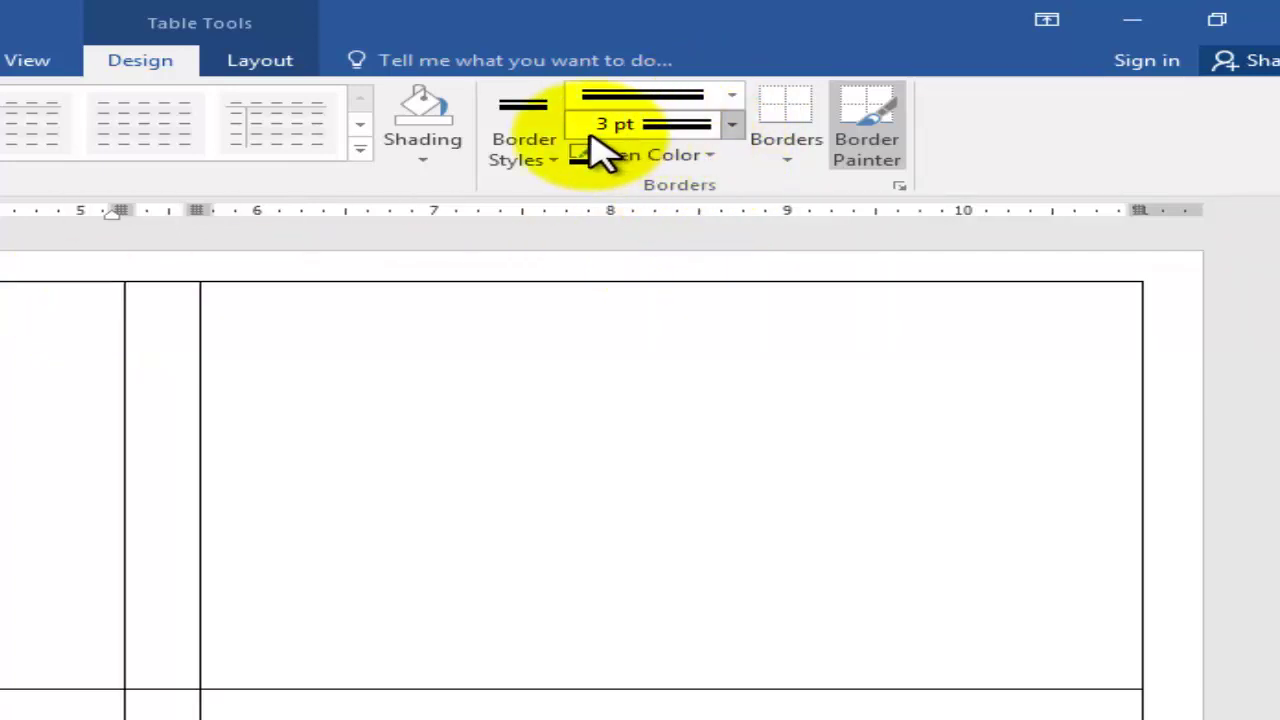
click(734, 126)
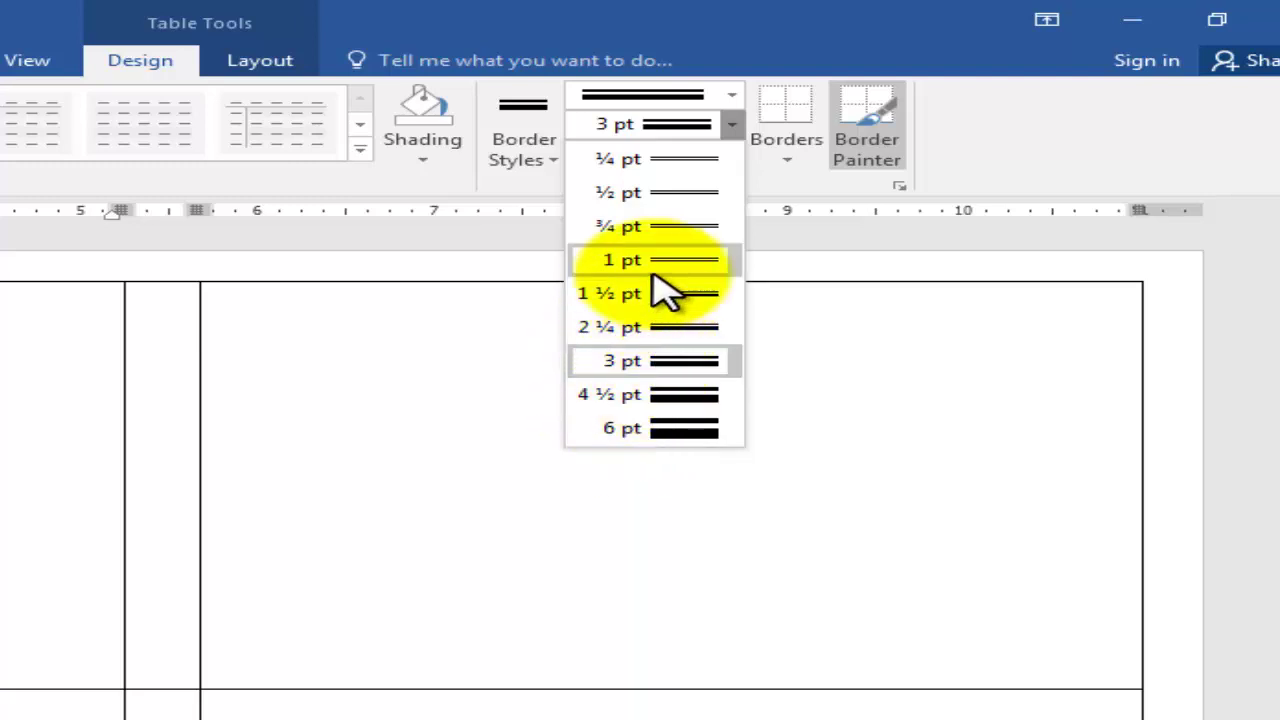
click(624, 362)
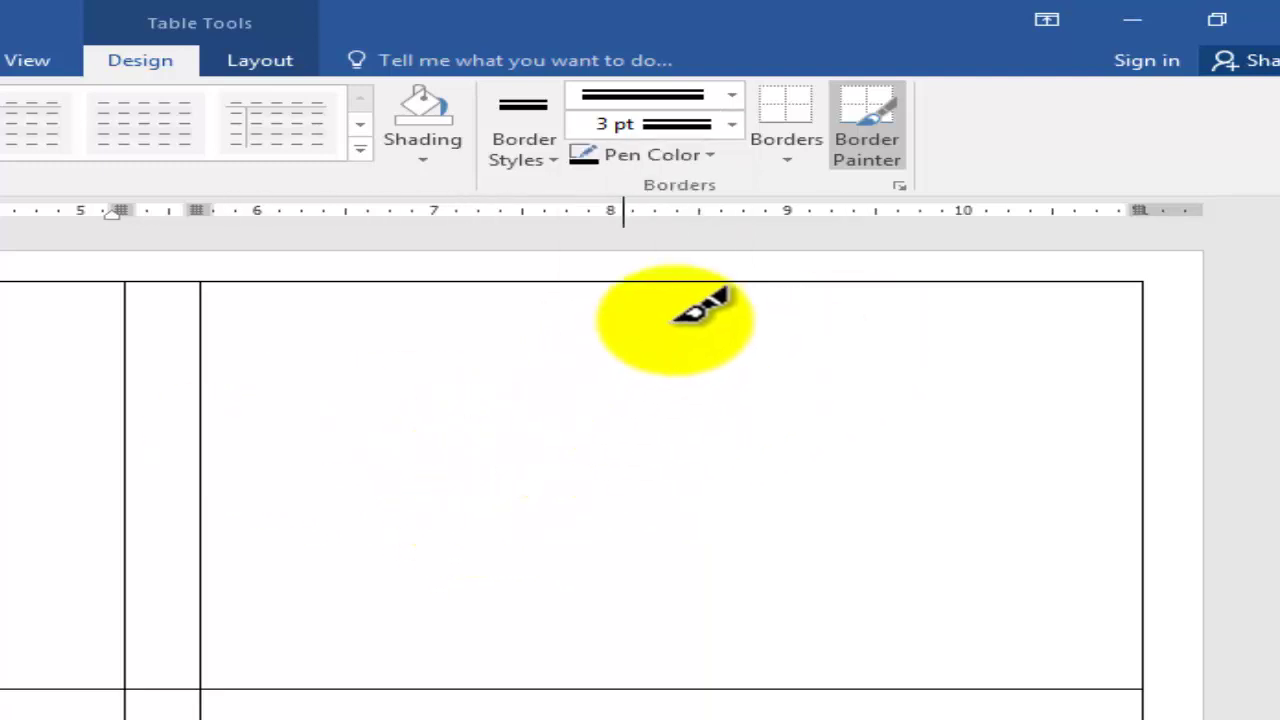
click(876, 162)
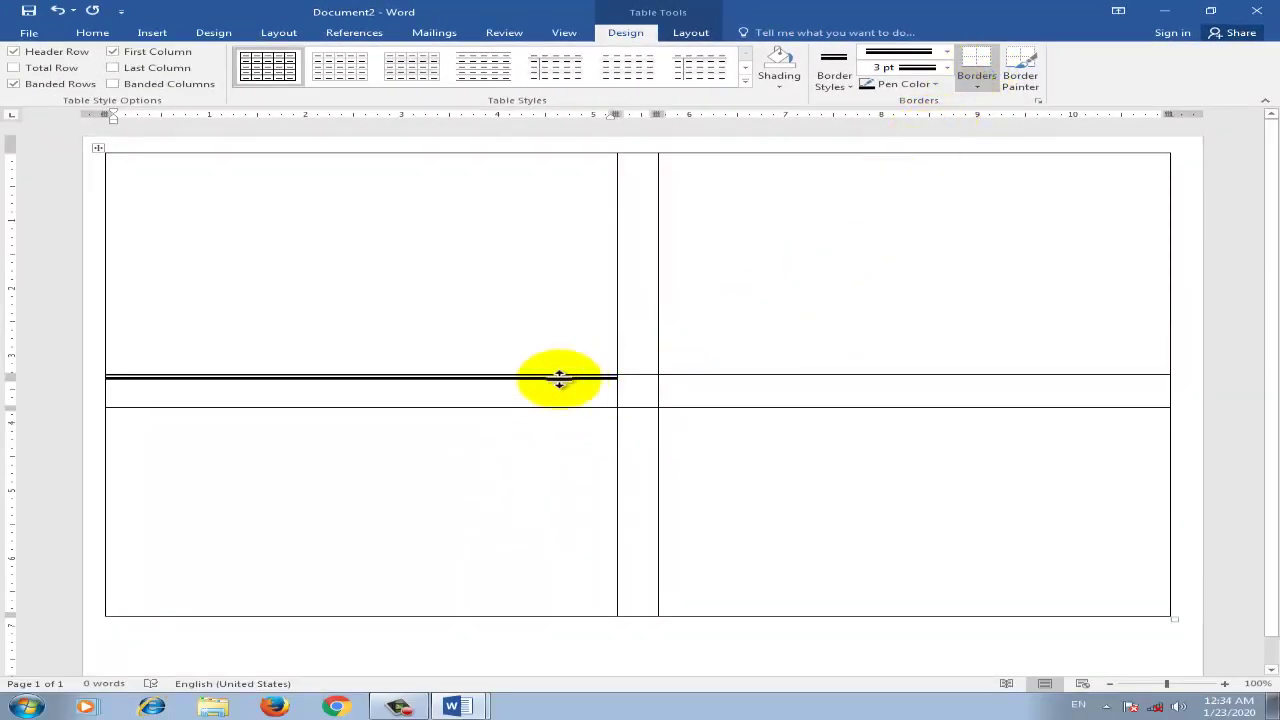
Apply the double-line style as outside borders to each of the table's four large corner cells
click(985, 95)
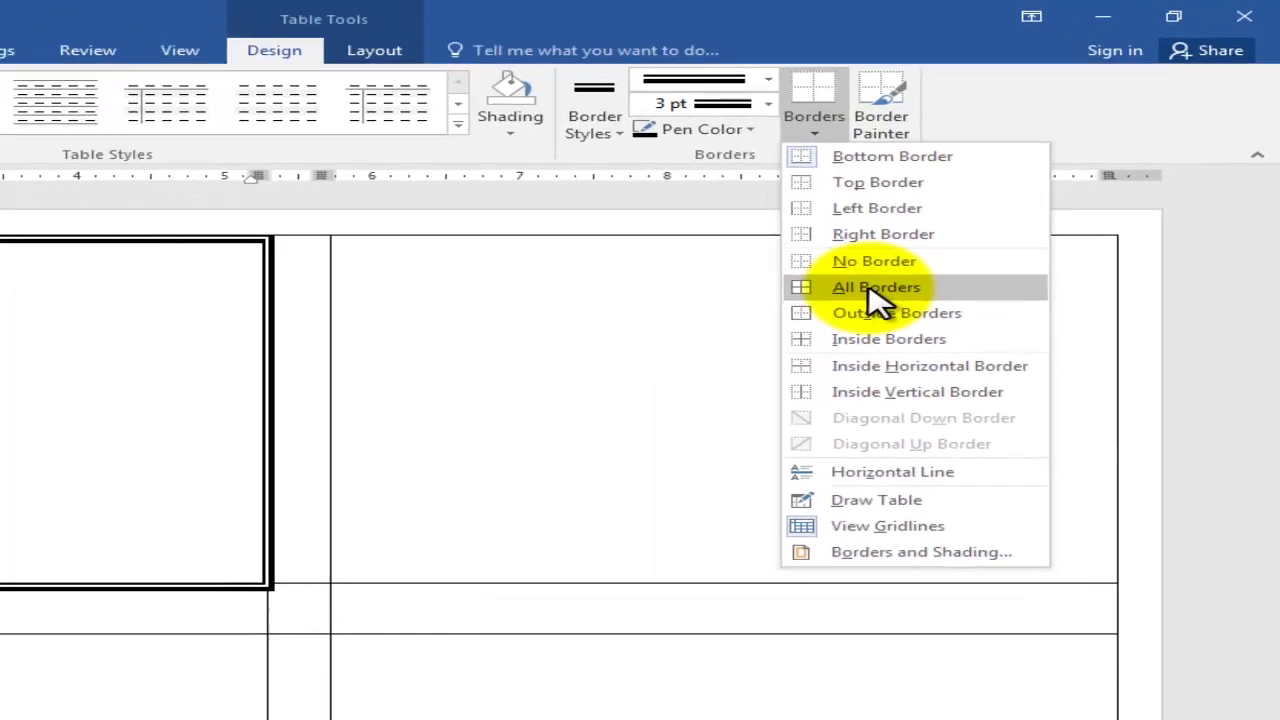
click(765, 347)
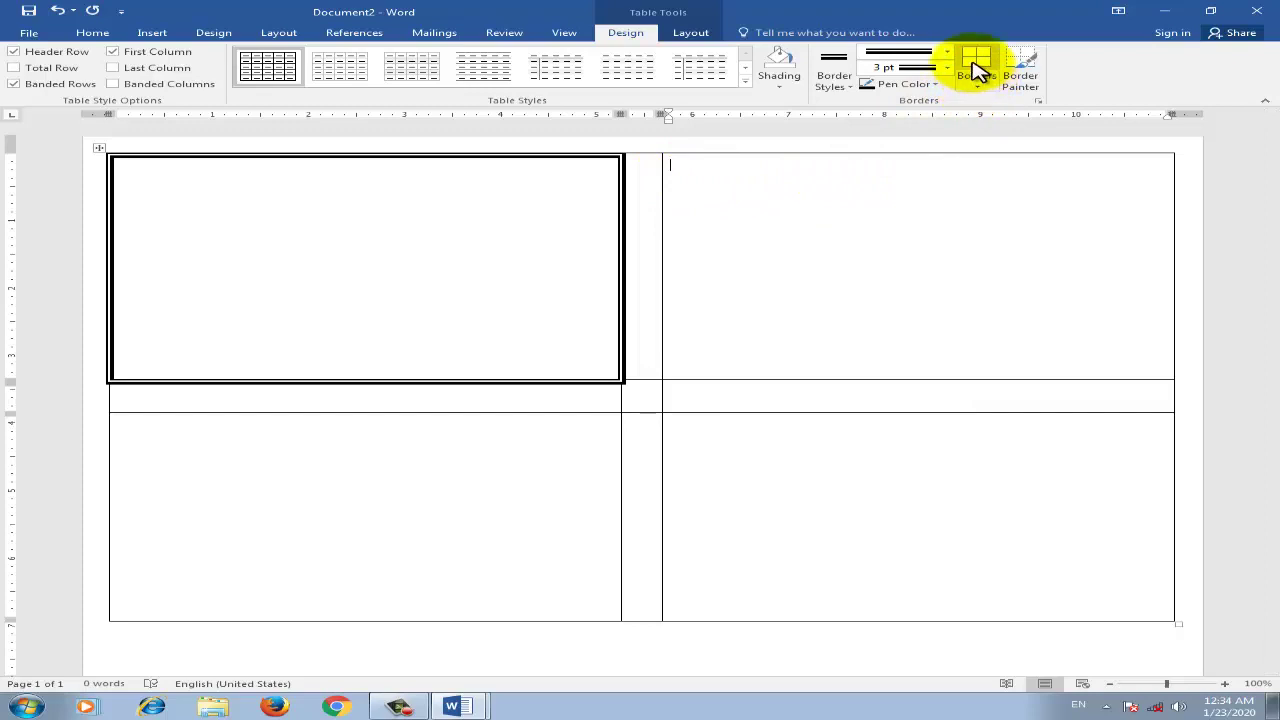
click(978, 70)
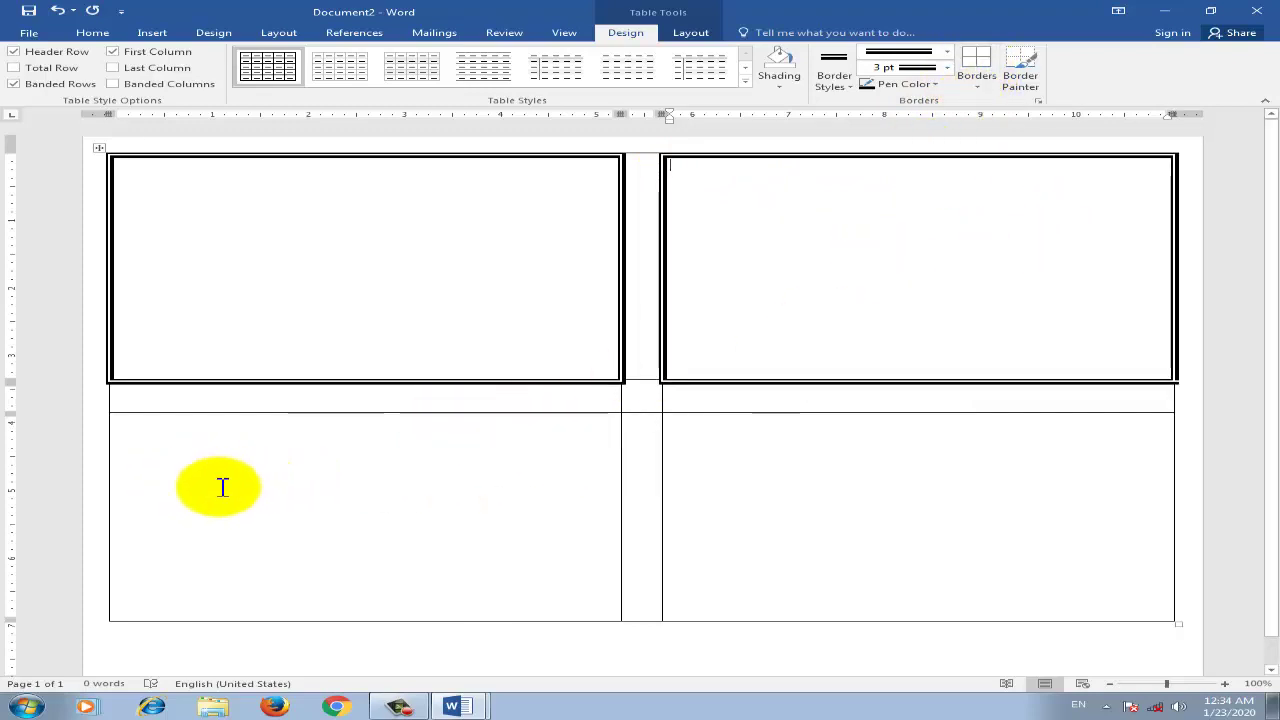
click(976, 86)
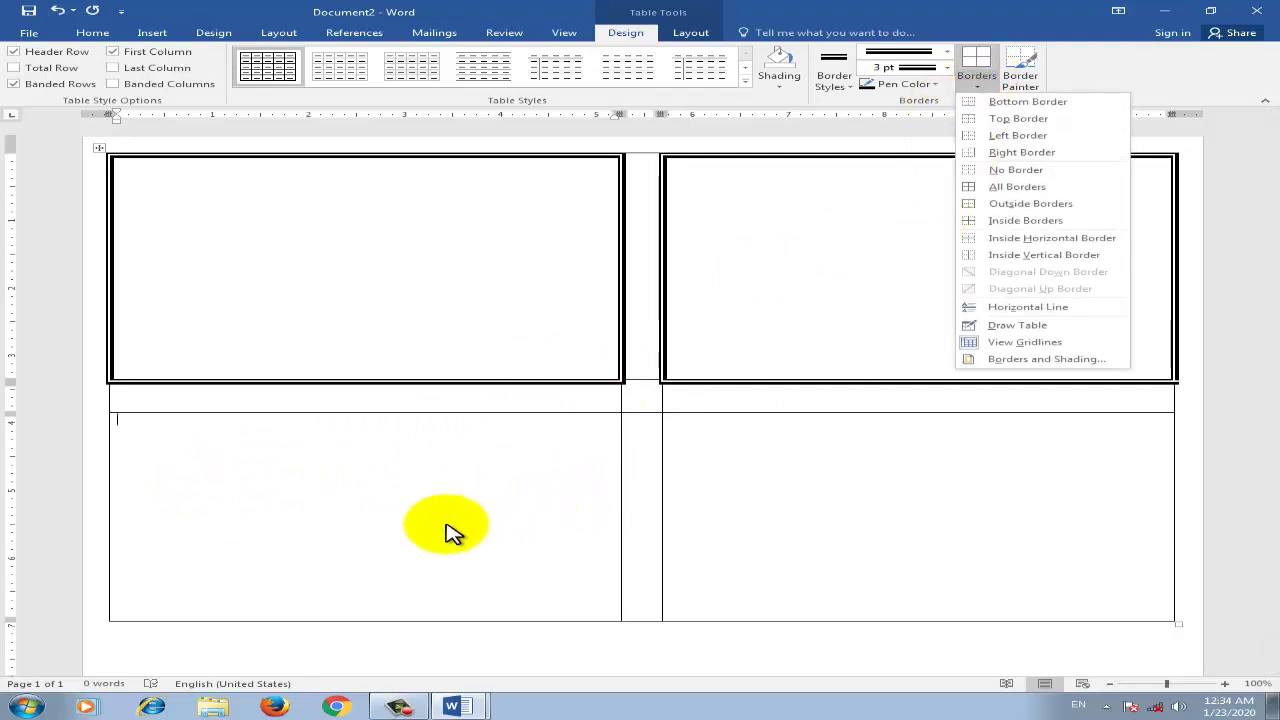
click(972, 86)
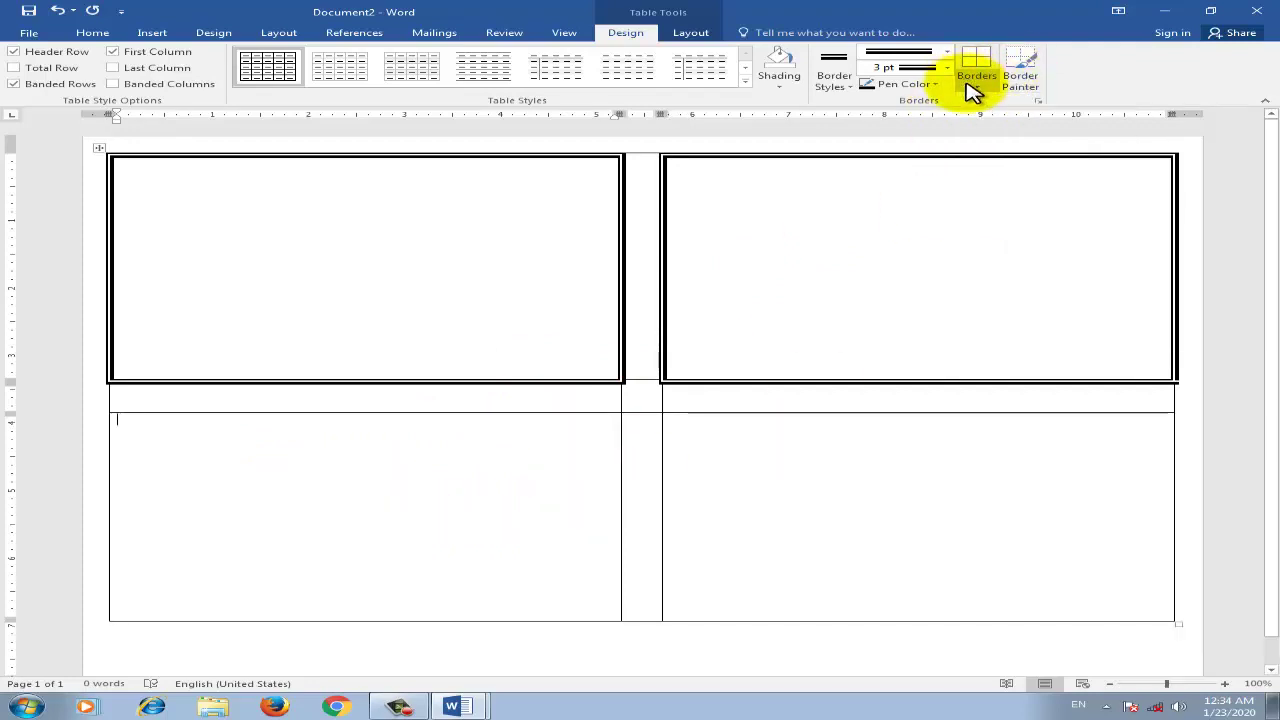
click(978, 62)
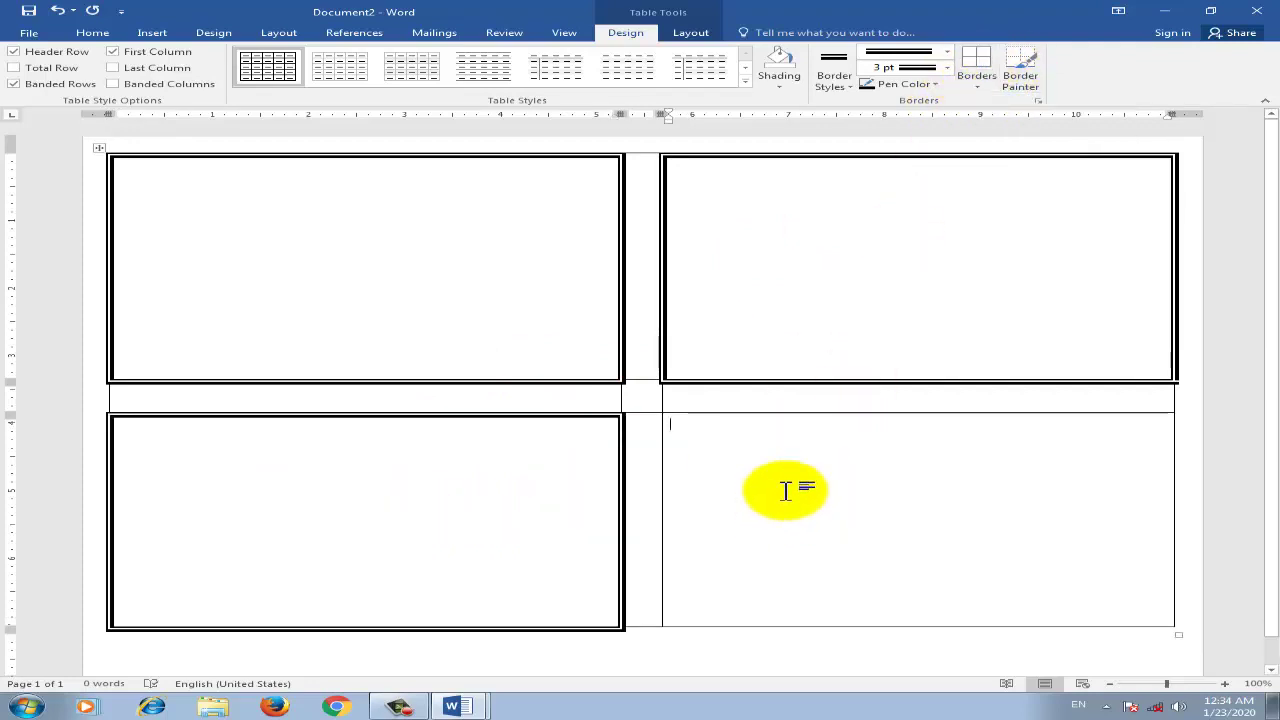
click(977, 62)
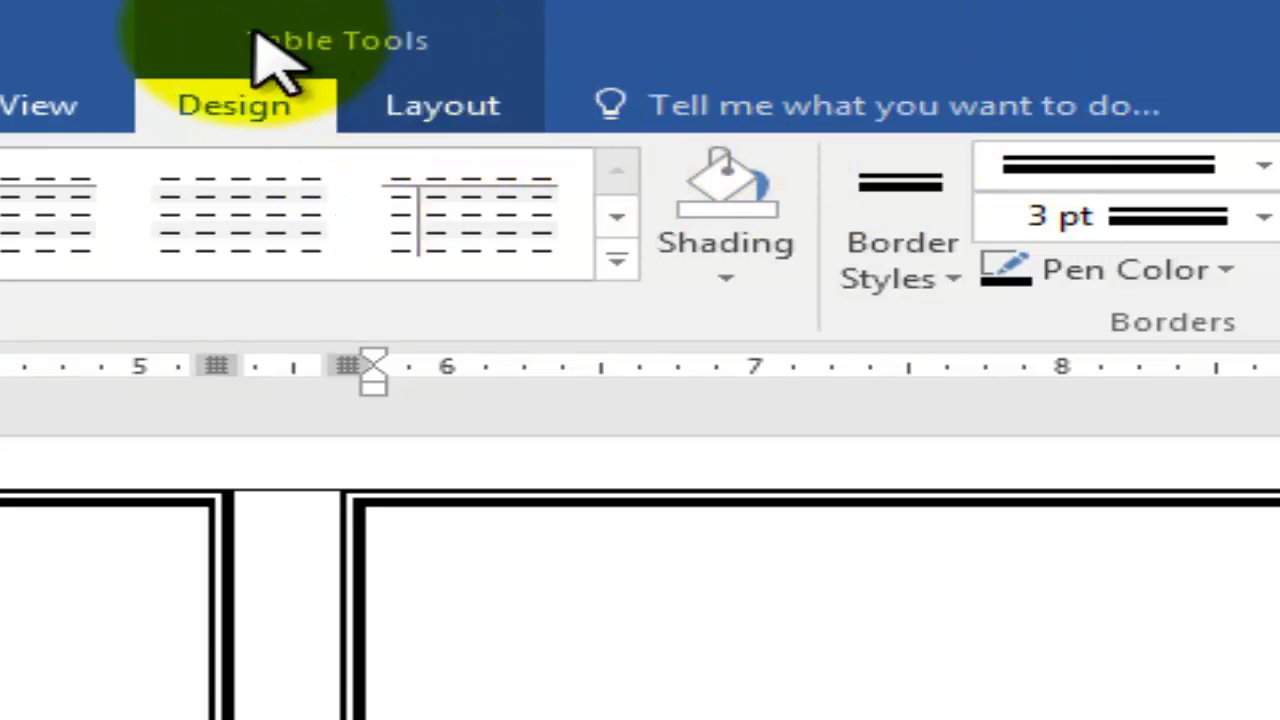
Erase the thin lines at the outer ends of the gap column and row, and the centre gap cell's left and lower edges
click(503, 103)
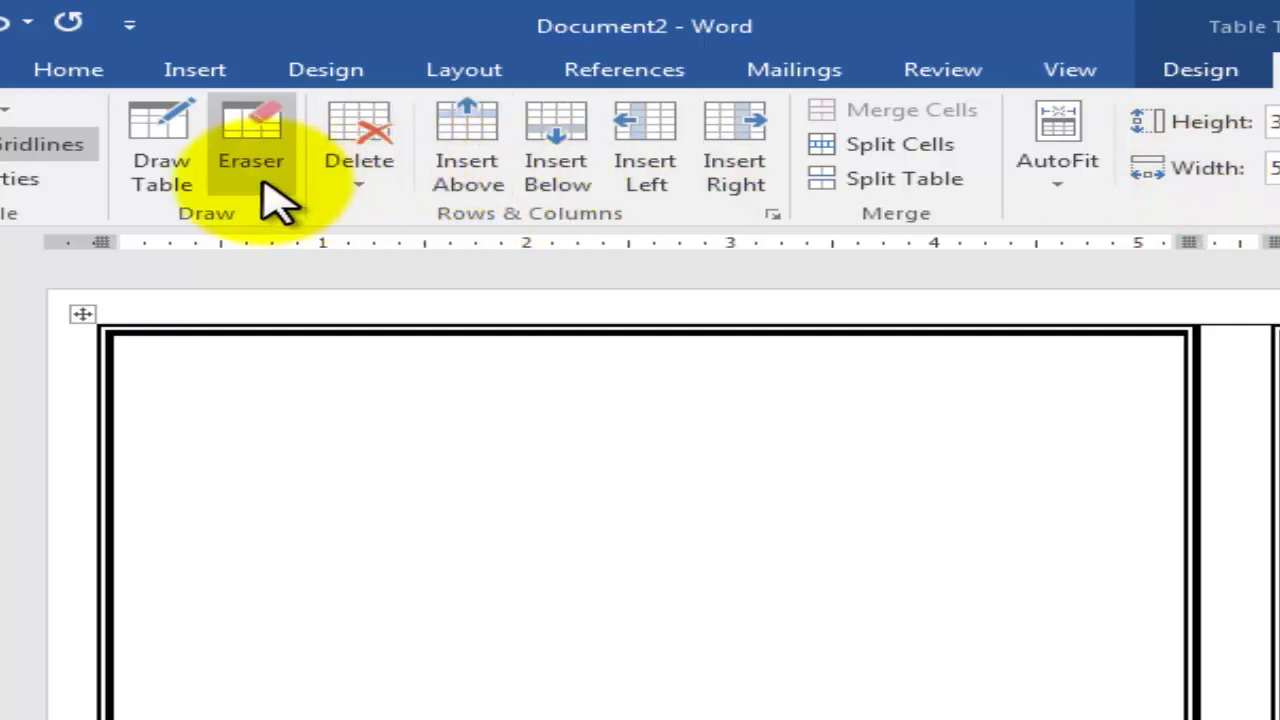
click(244, 150)
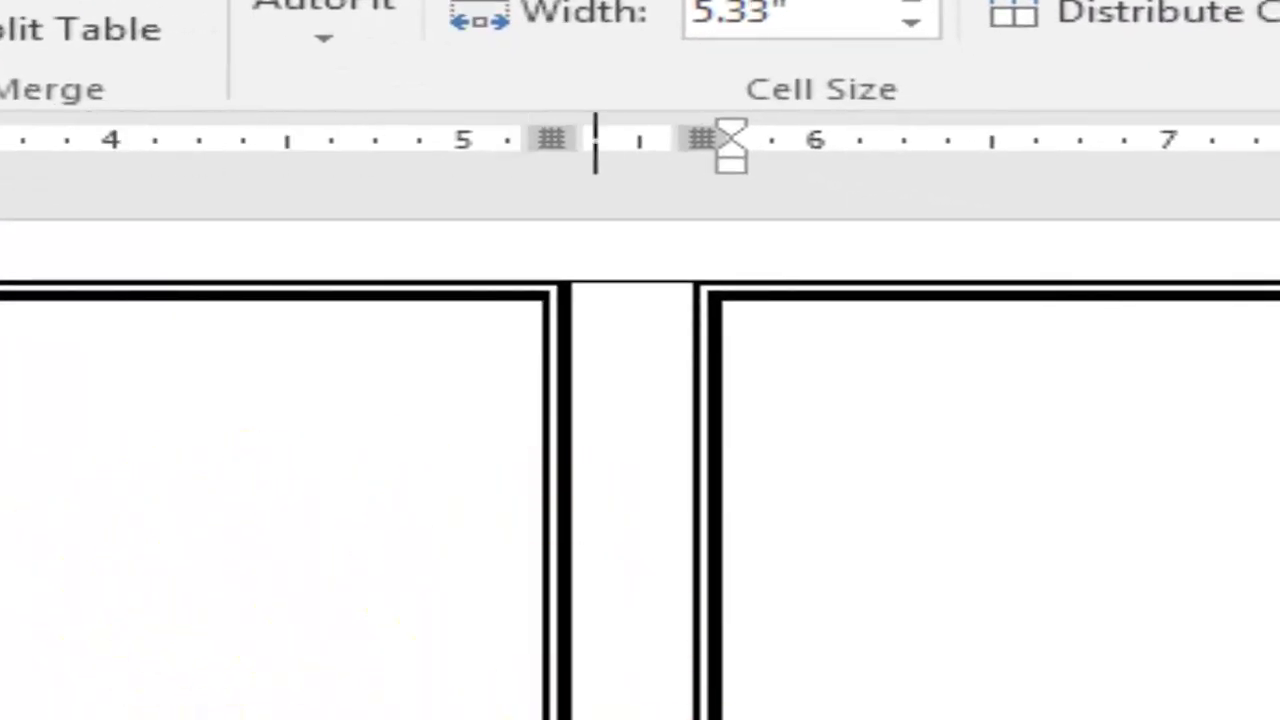
click(651, 287)
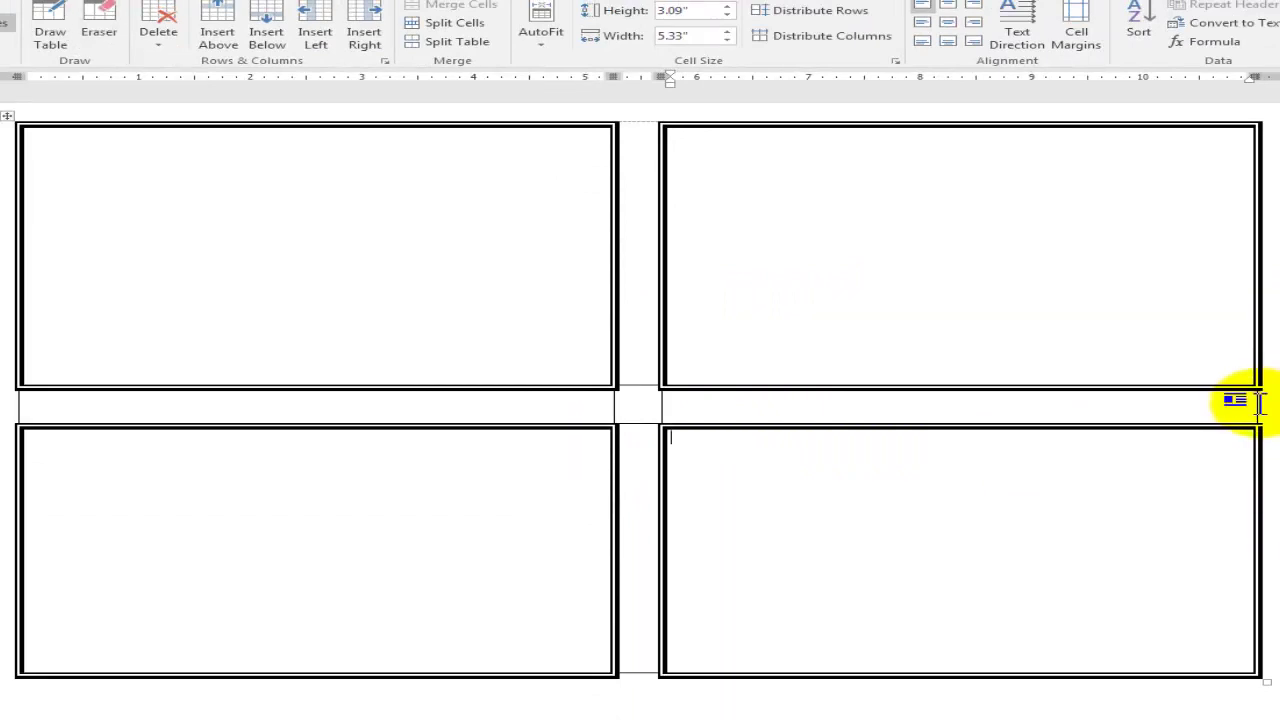
click(120, 33)
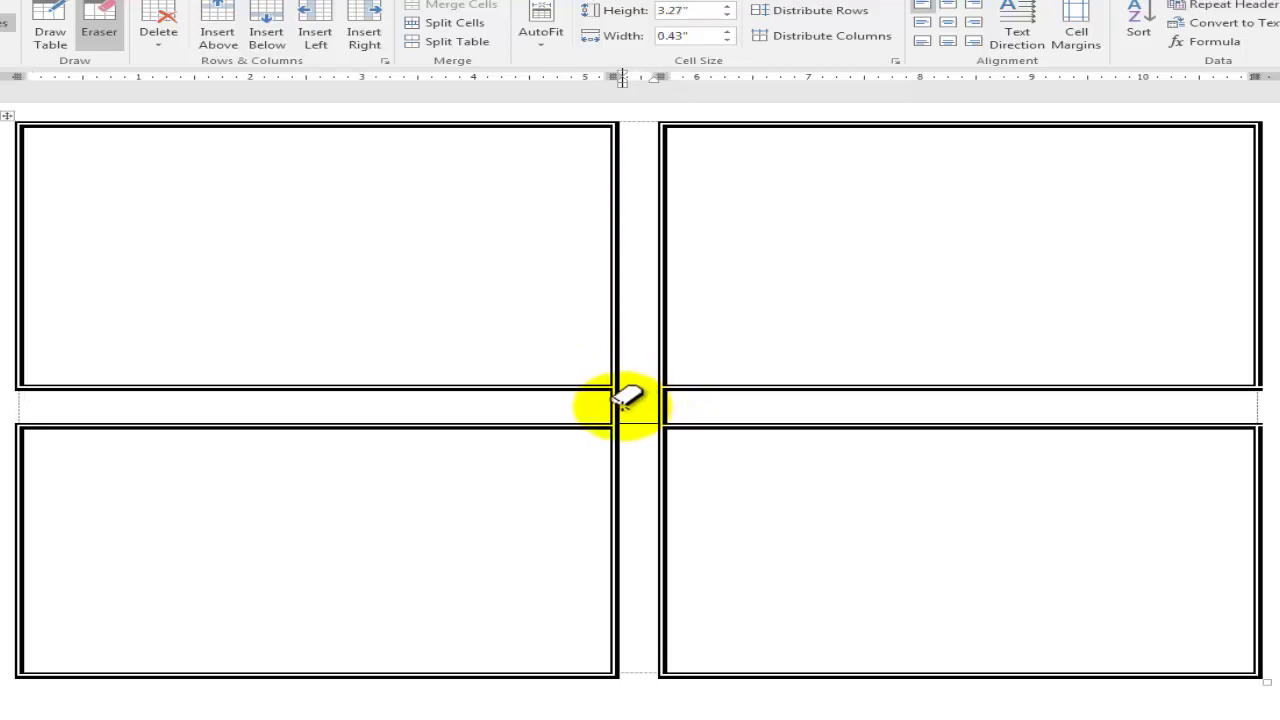
click(614, 403)
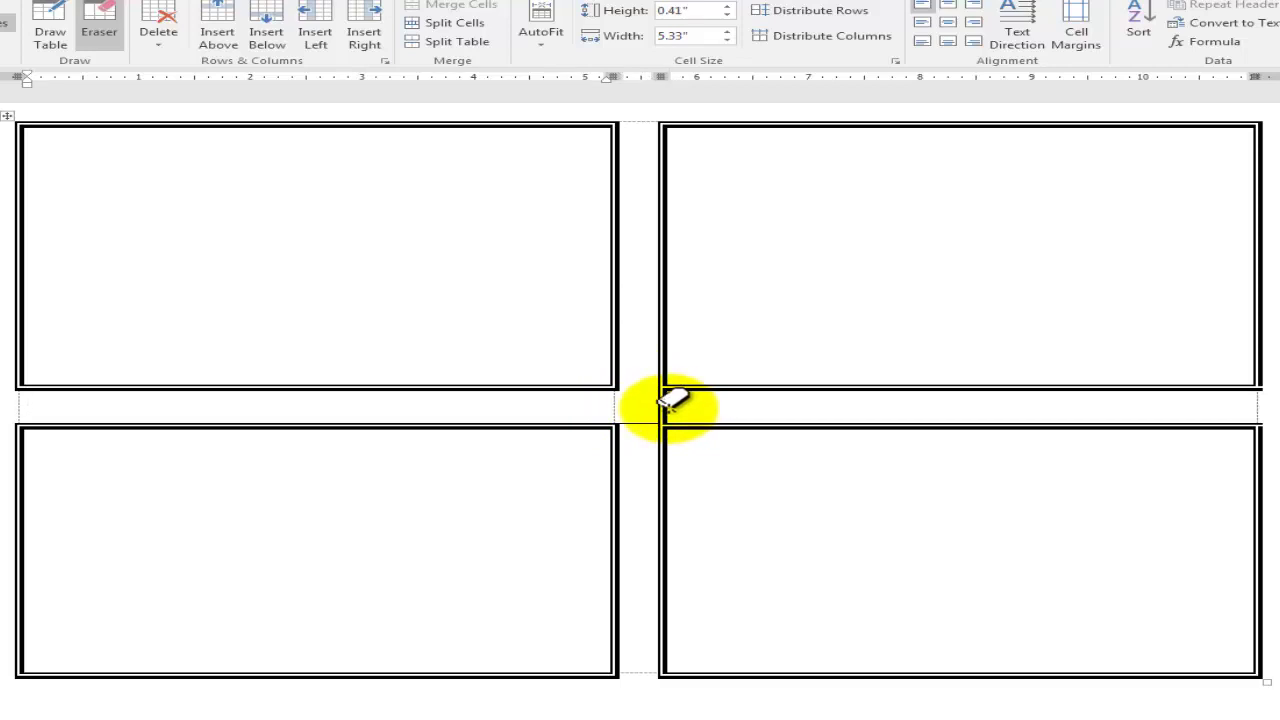
click(661, 404)
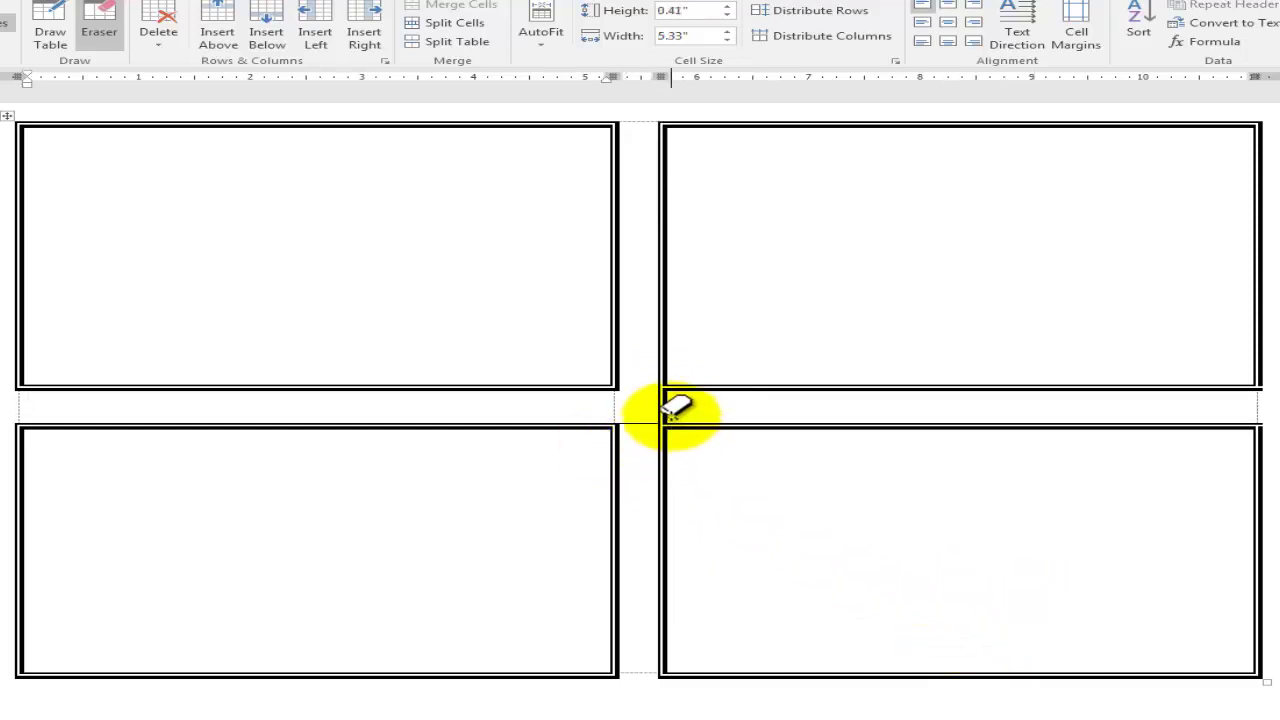
click(611, 404)
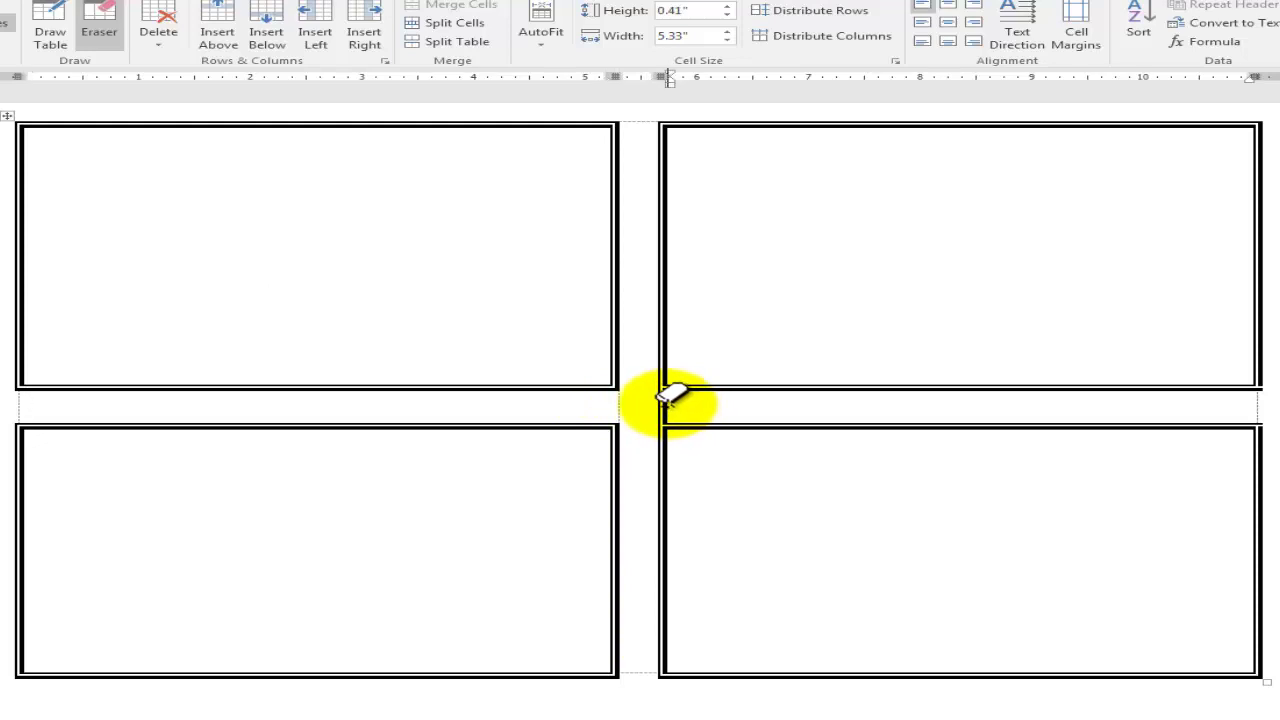
Try to erase the thick divider between the centre gap and the right part of the gap row, undoing the erasure
click(660, 399)
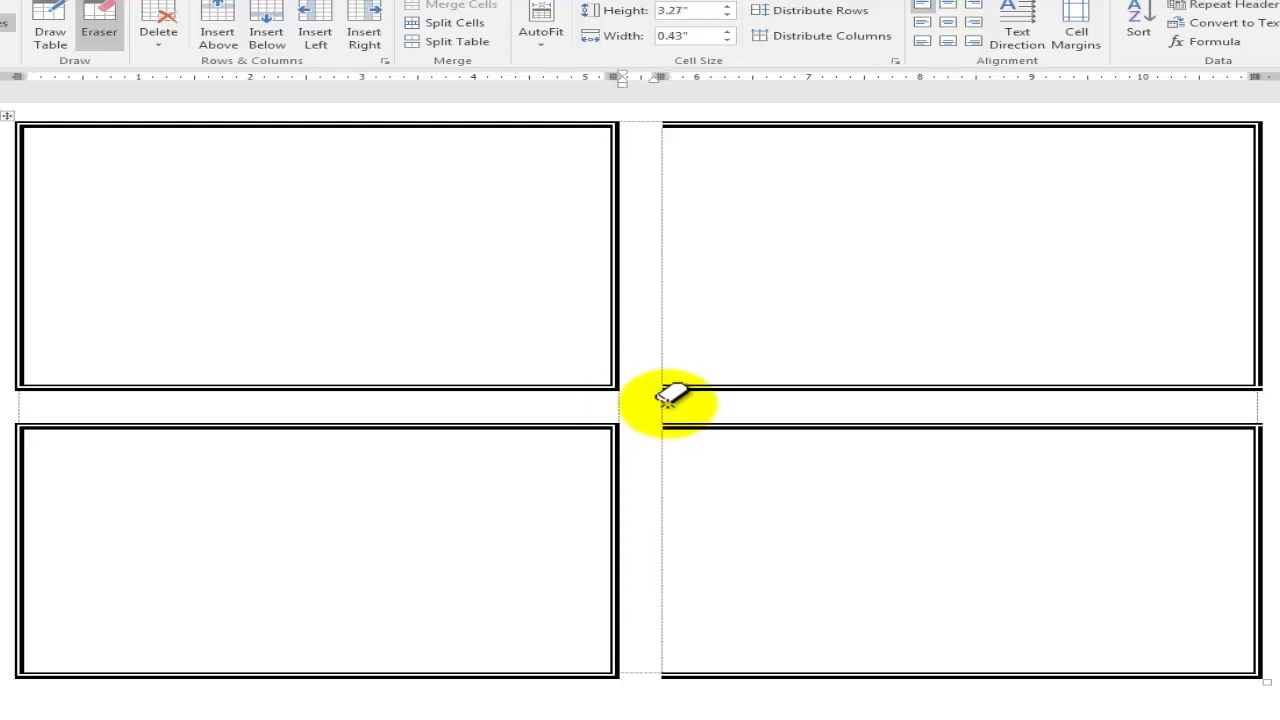
key(ctrl+z)
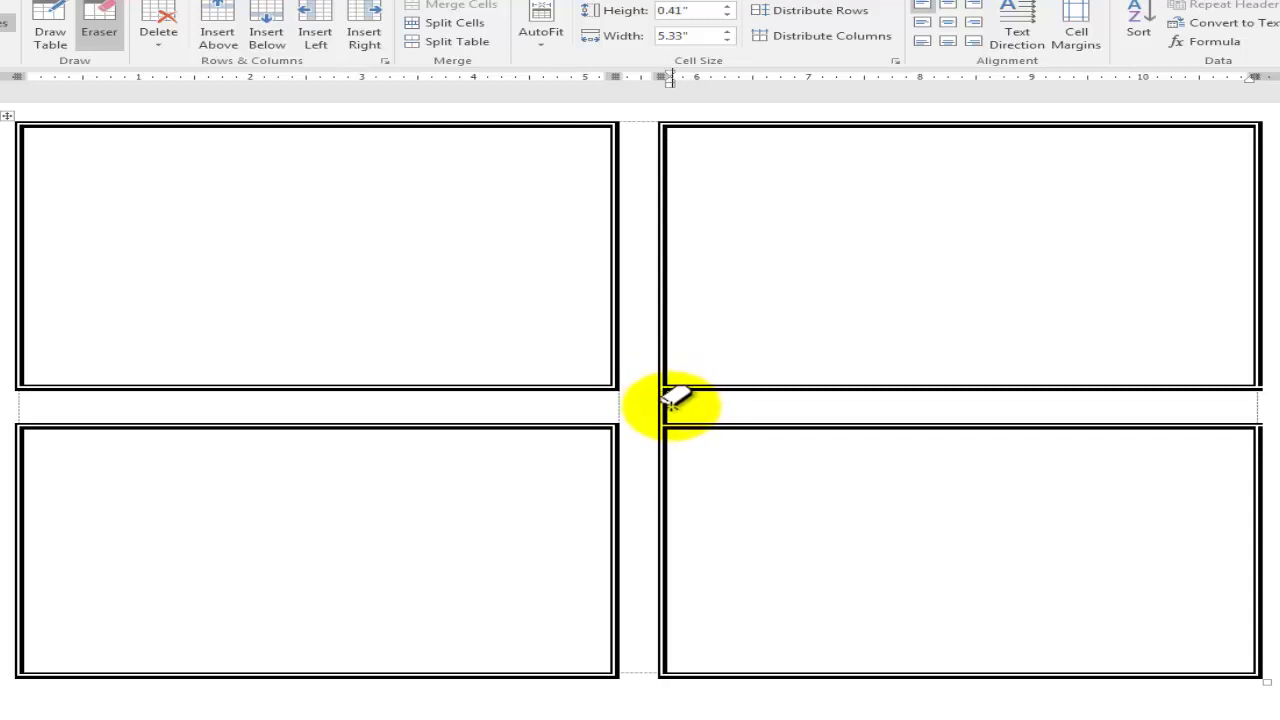
click(667, 402)
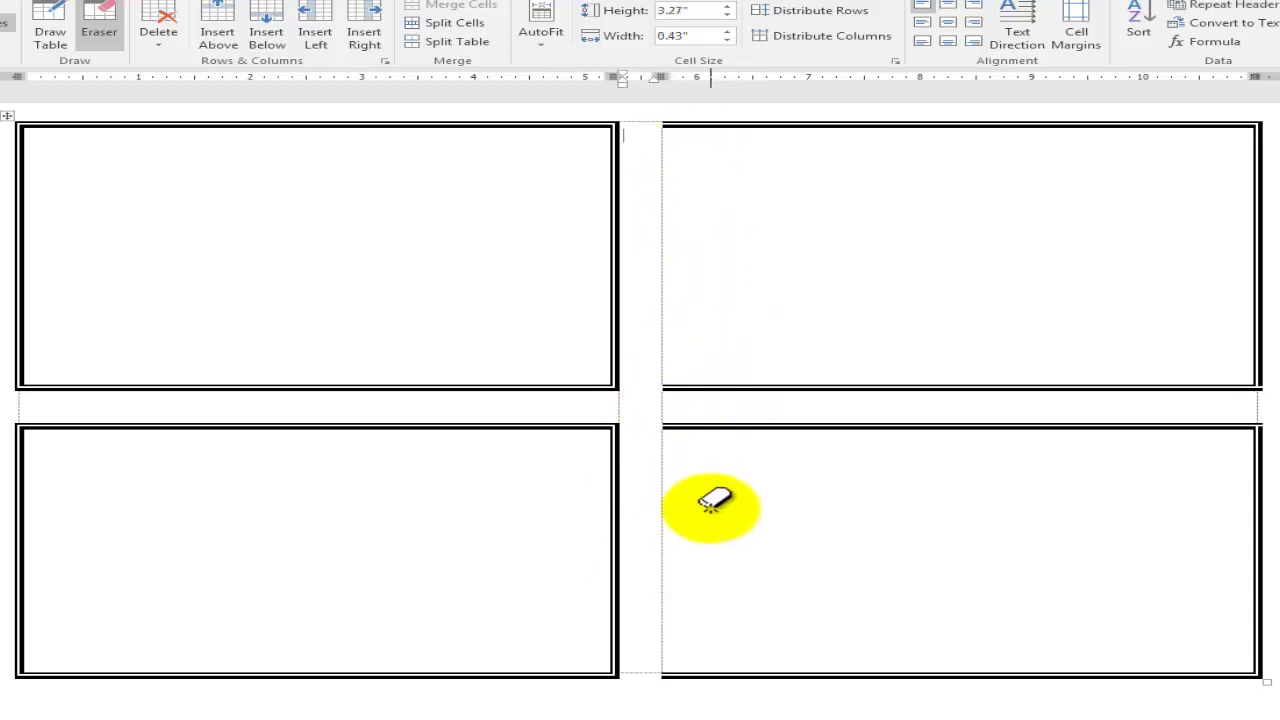
click(660, 412)
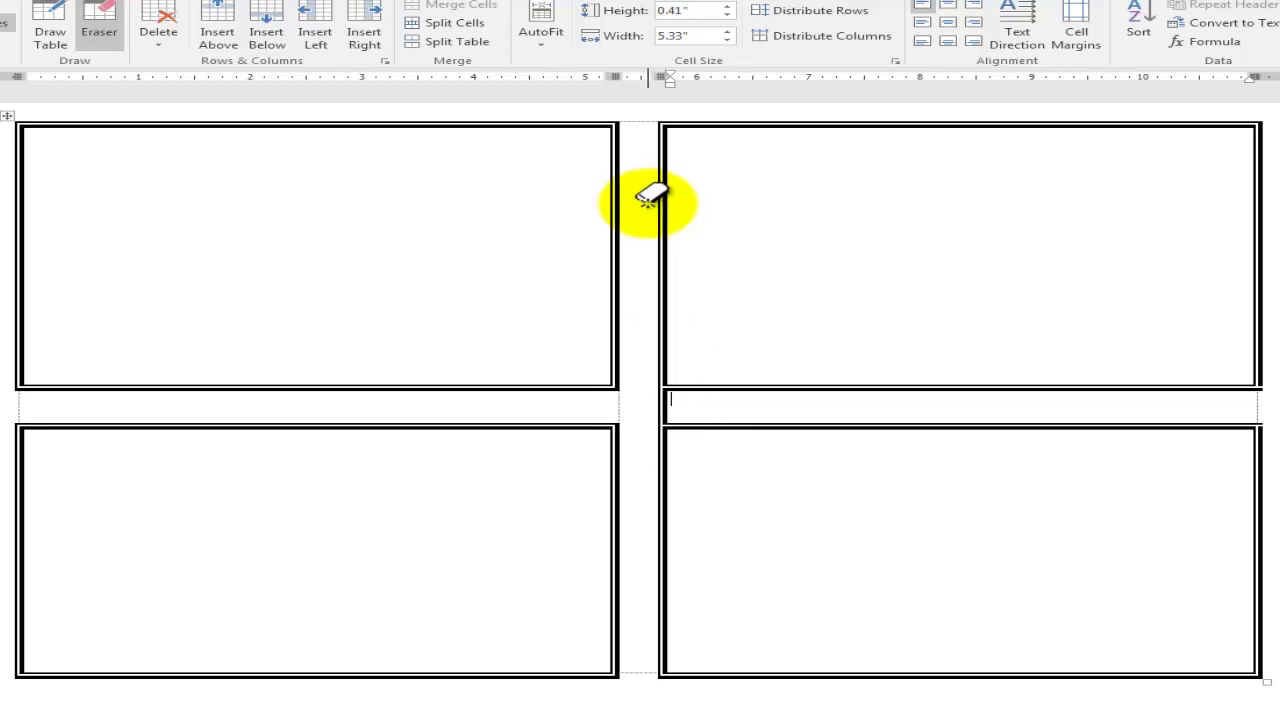
Erase the remaining border segments crossing the centre gap above and below the middle row, and turn off the Eraser
click(648, 385)
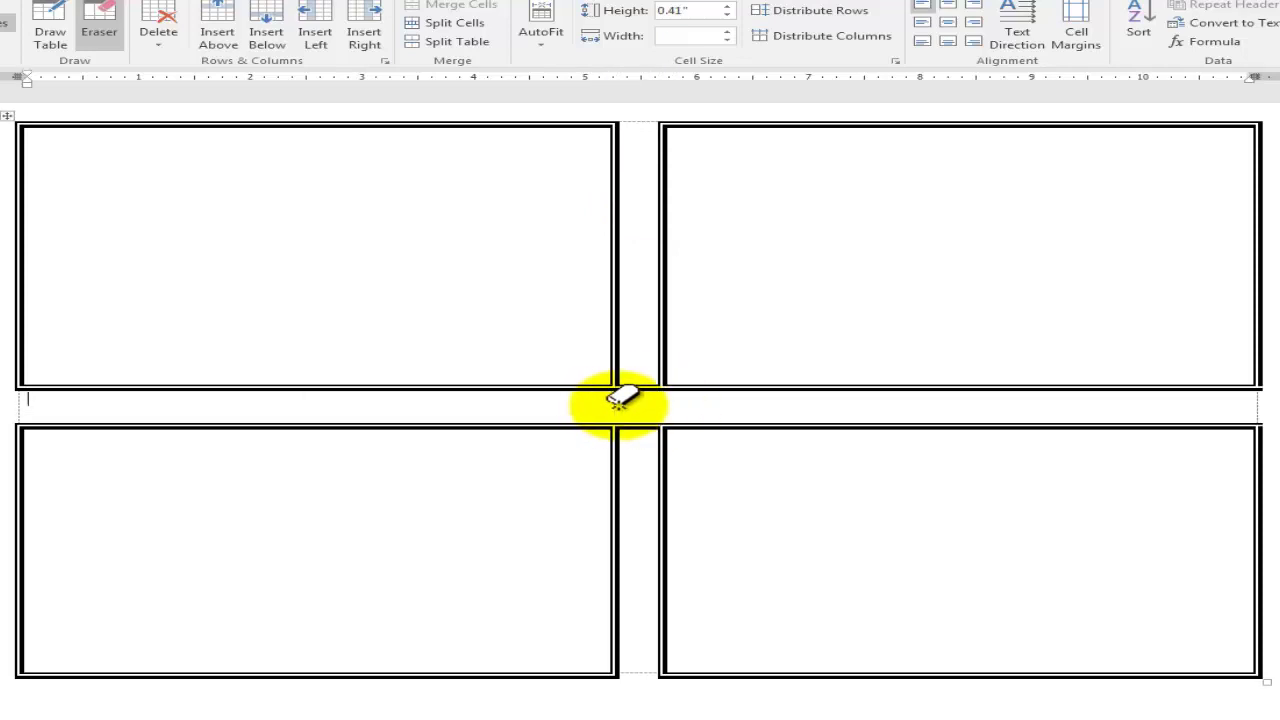
click(634, 386)
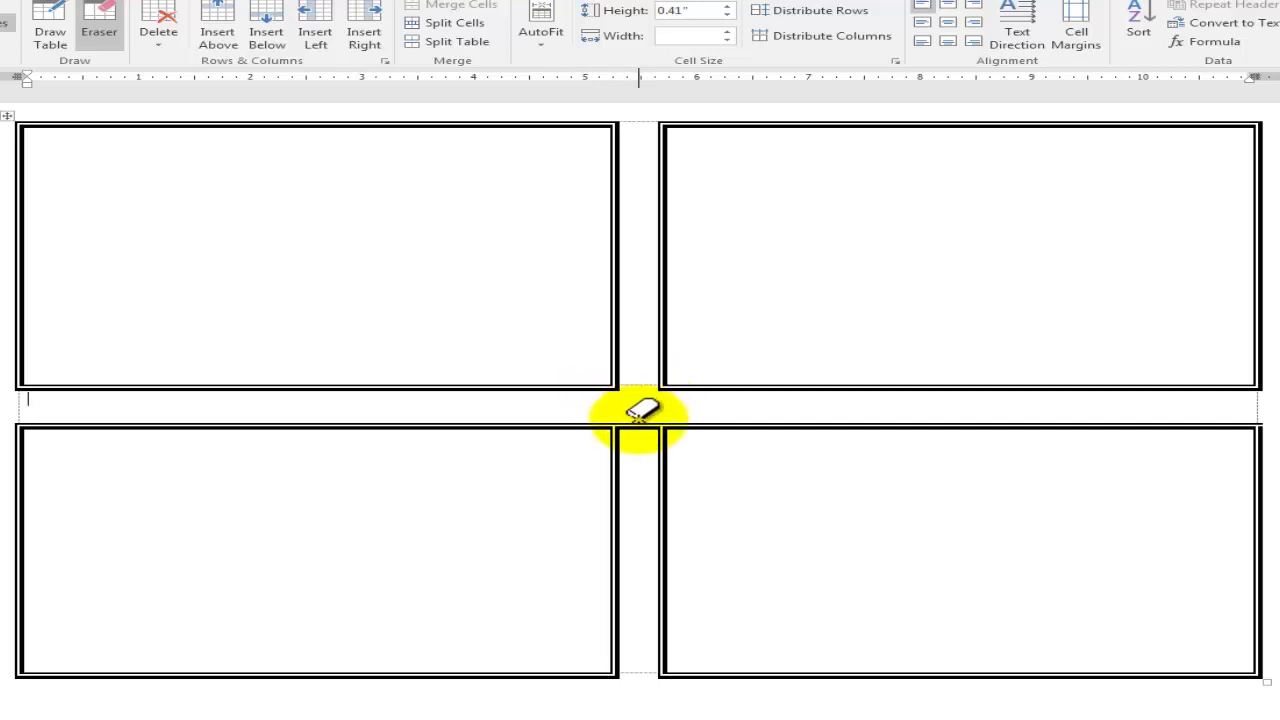
click(638, 425)
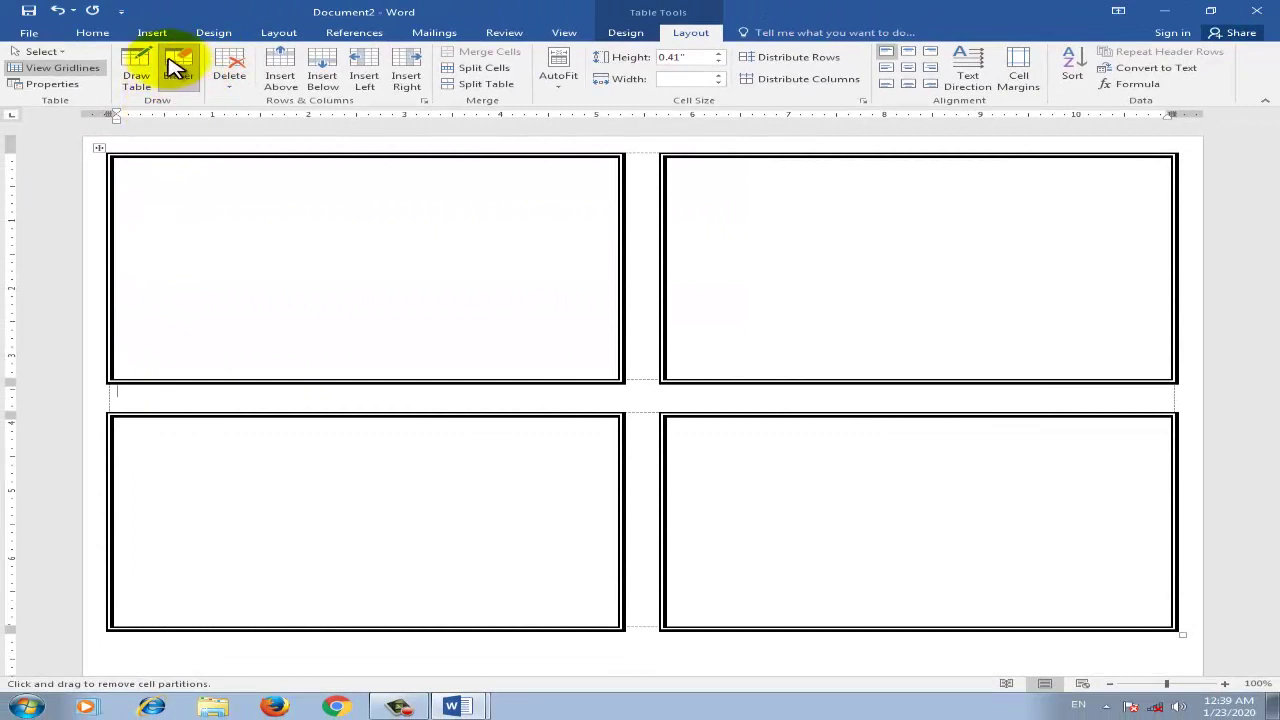
click(176, 68)
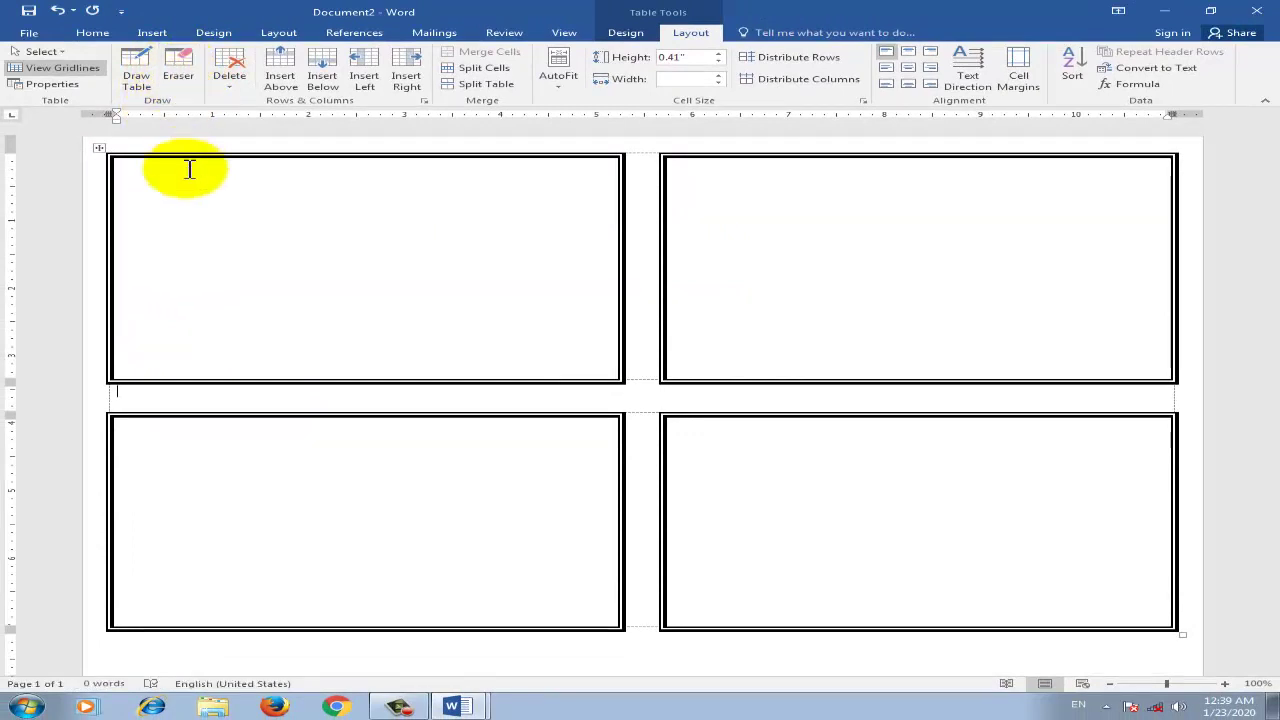
Enter the heading "BRIGHT SKY COACHING CENTER" in the table's top-left cell and center it
click(93, 33)
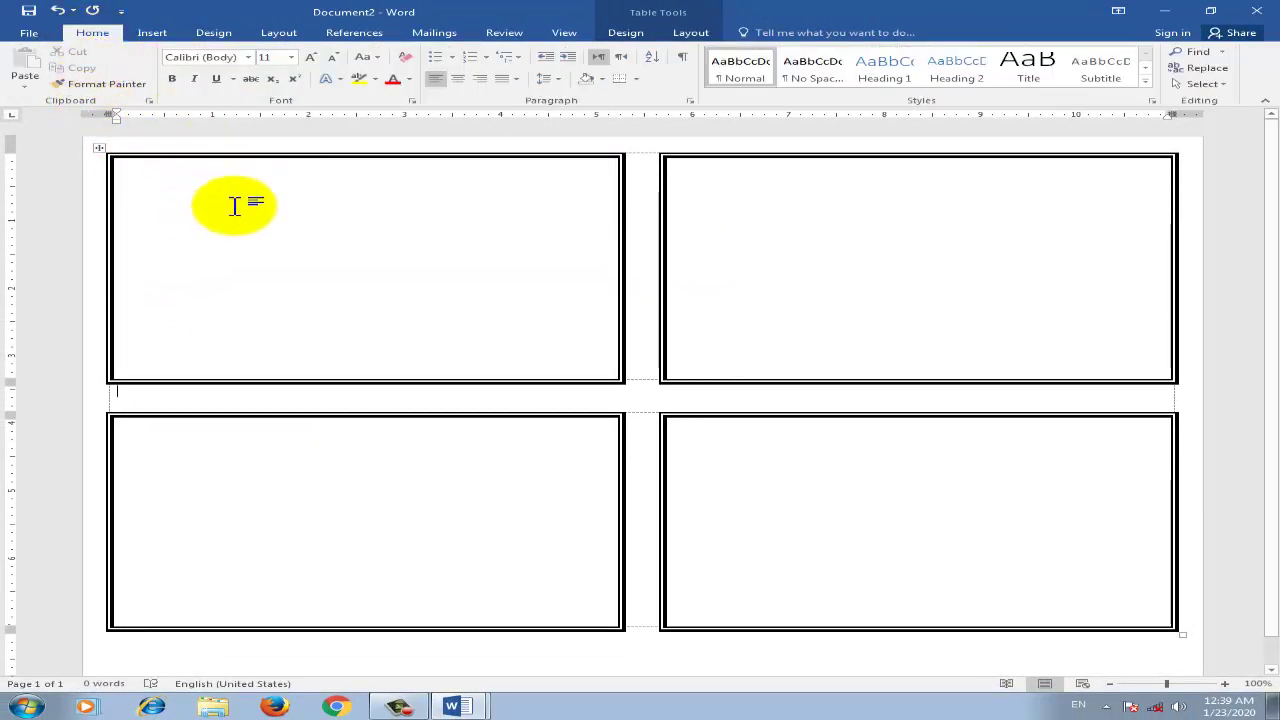
click(334, 200)
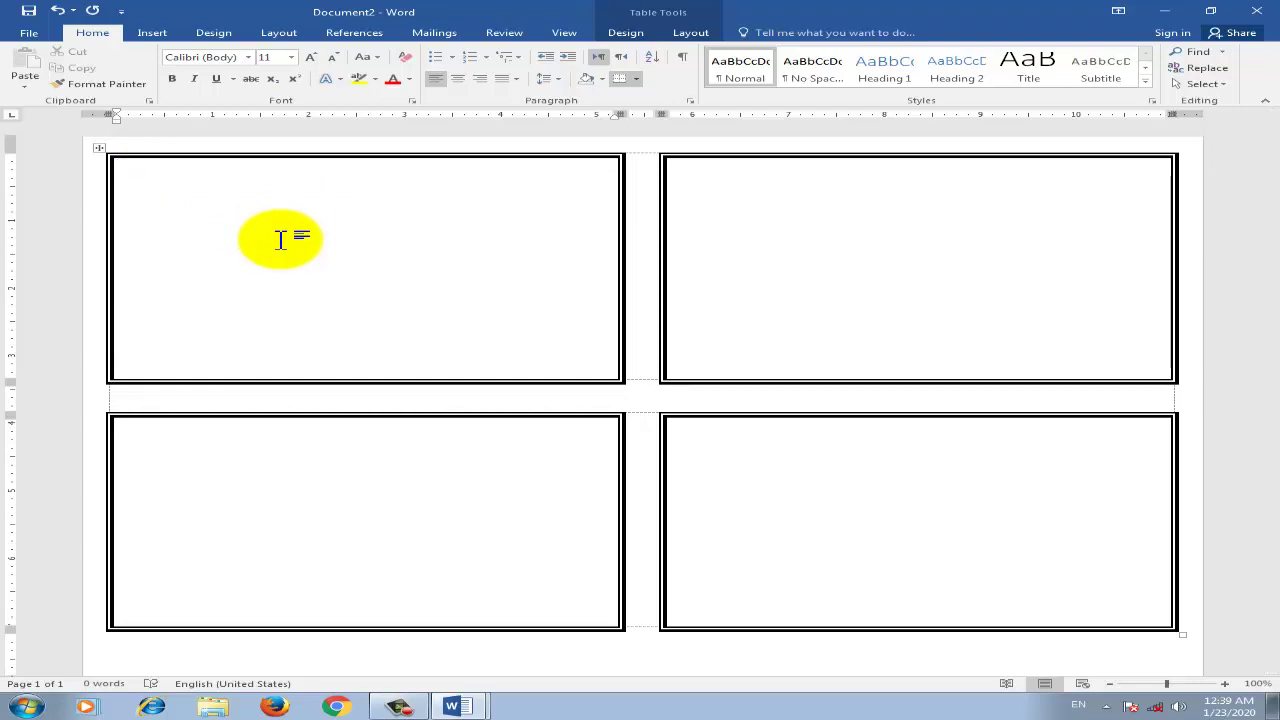
text(B)
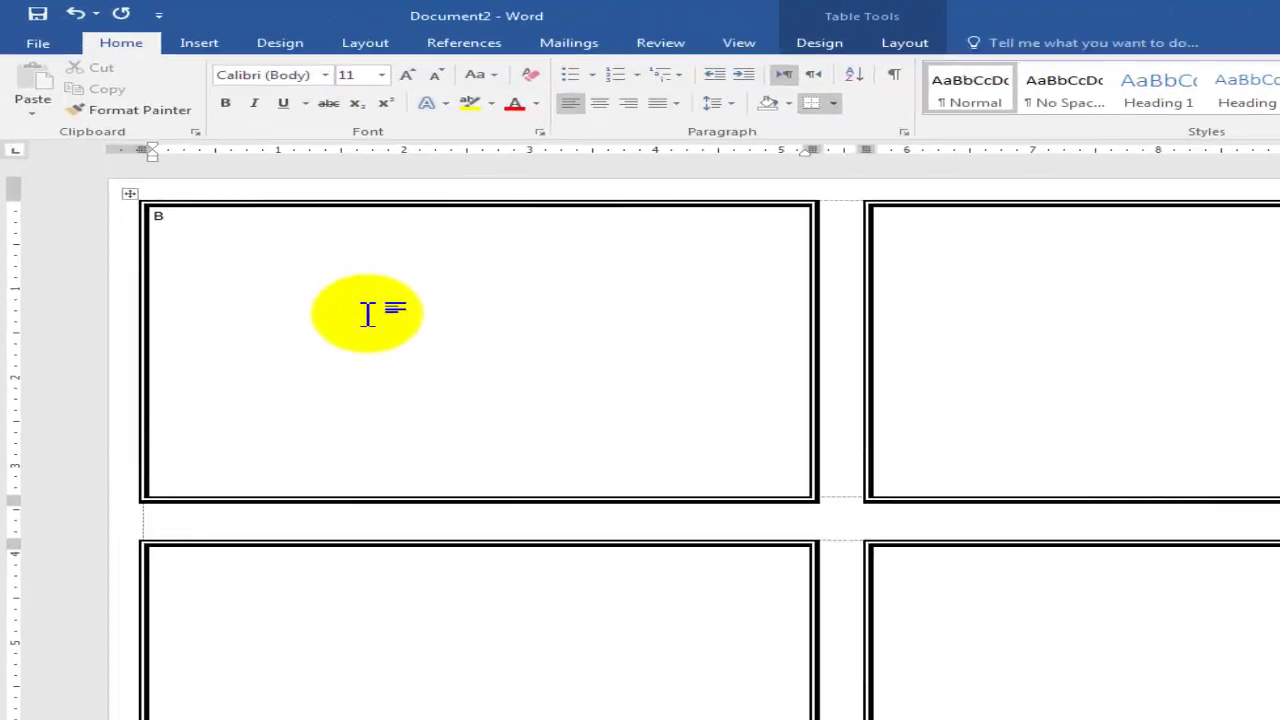
text(RI)
text(GH)
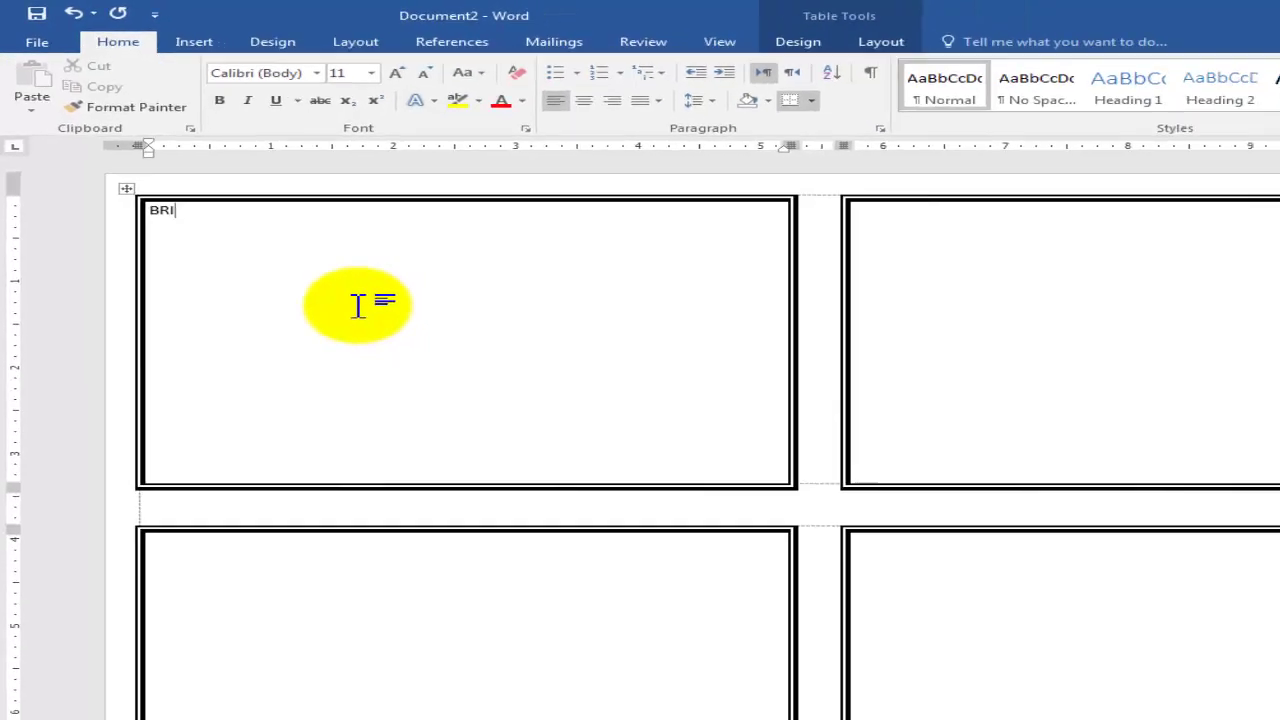
text(T SKY COACHING CENTER)
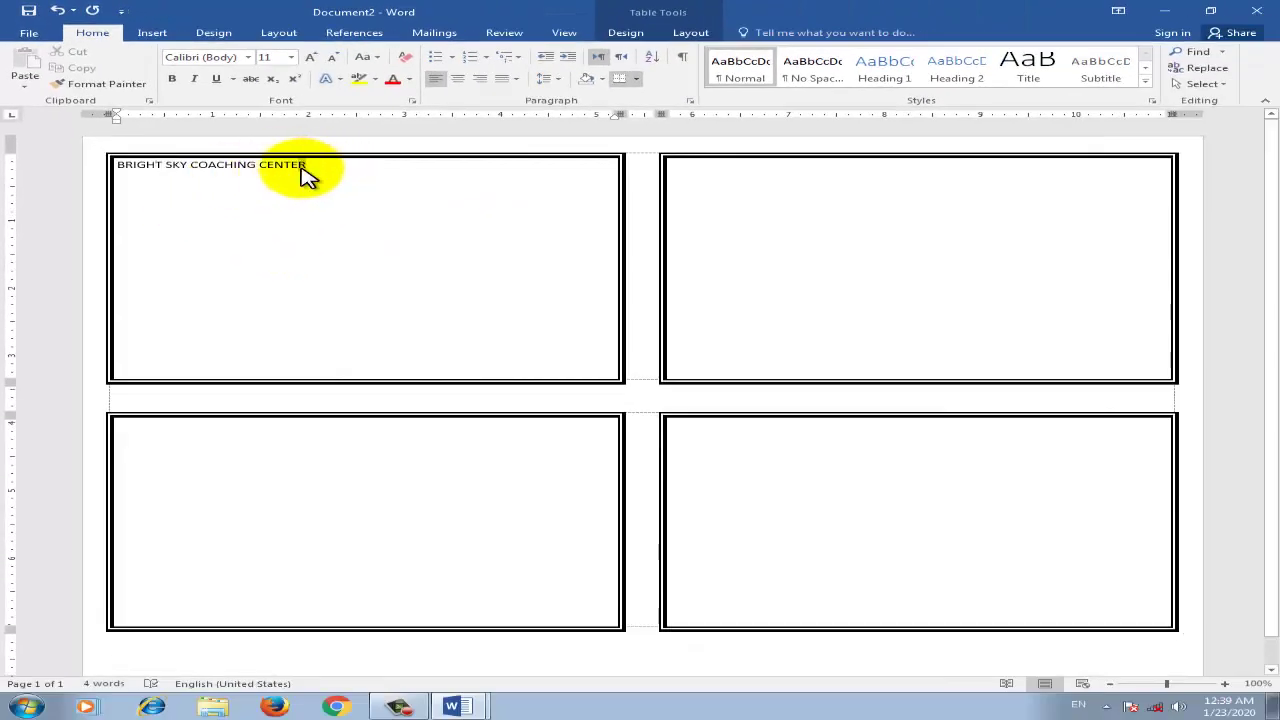
drag(306, 166, 127, 168)
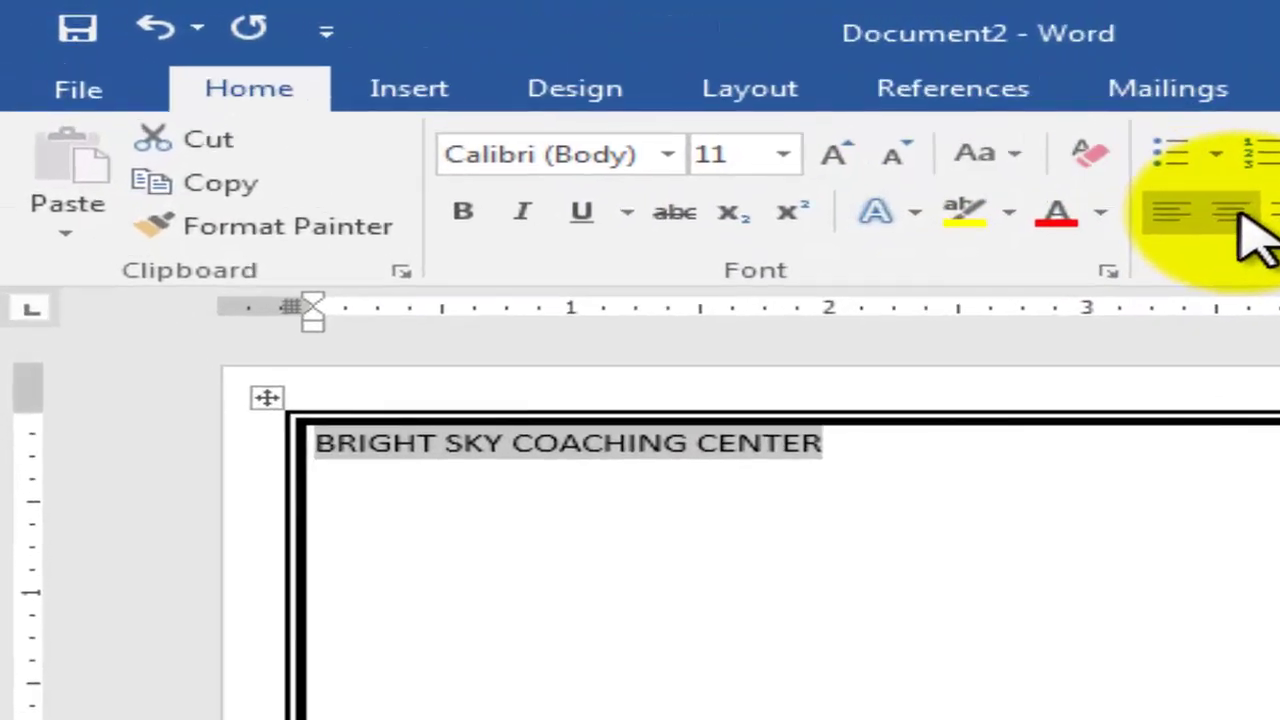
click(457, 79)
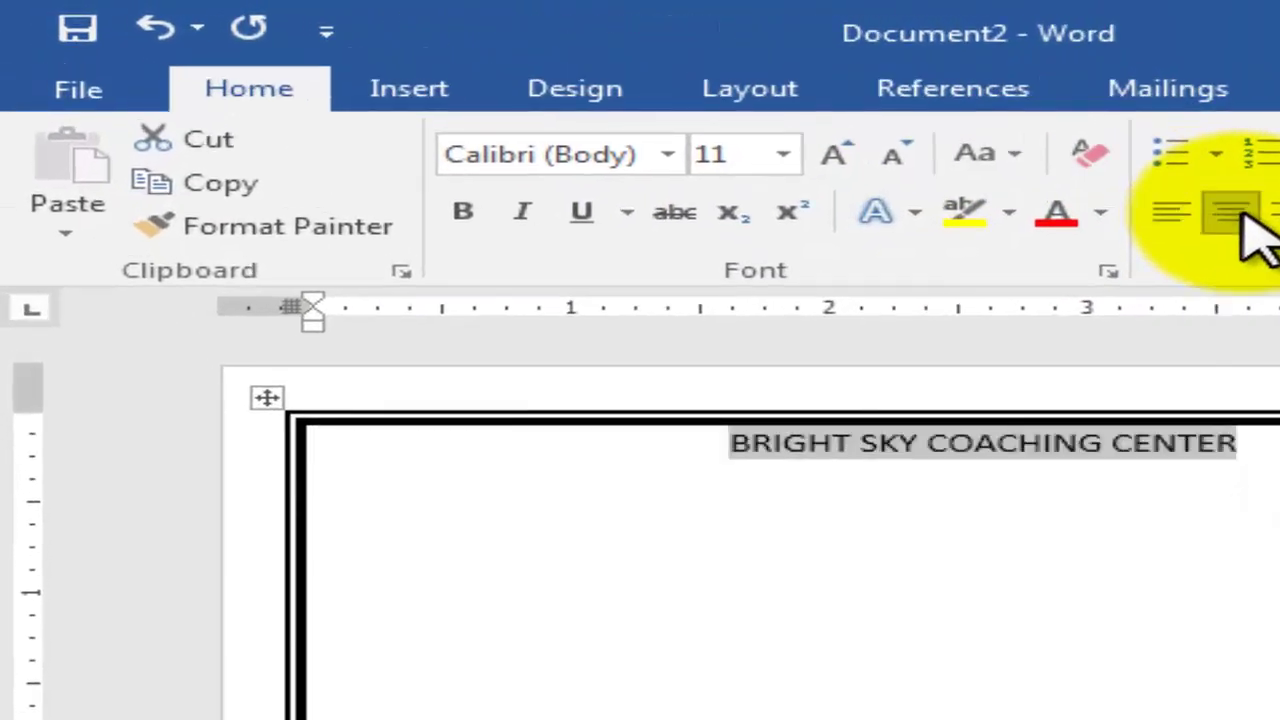
Format the "BRIGHT SKY COACHING CENTER" heading in Bodoni MT Black at 20 pt so it fits on one line
click(834, 158)
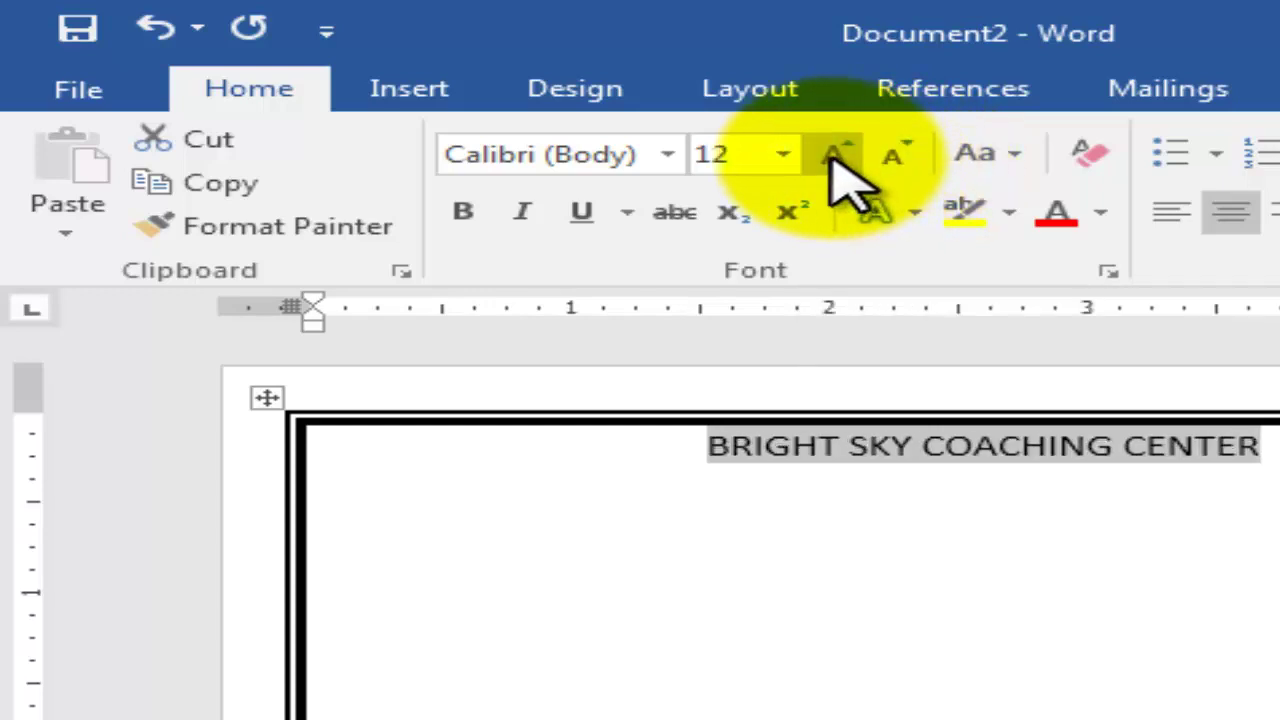
click(834, 158)
click(834, 158)
click(834, 158)
click(834, 158)
click(834, 158)
click(834, 158)
click(834, 158)
click(834, 158)
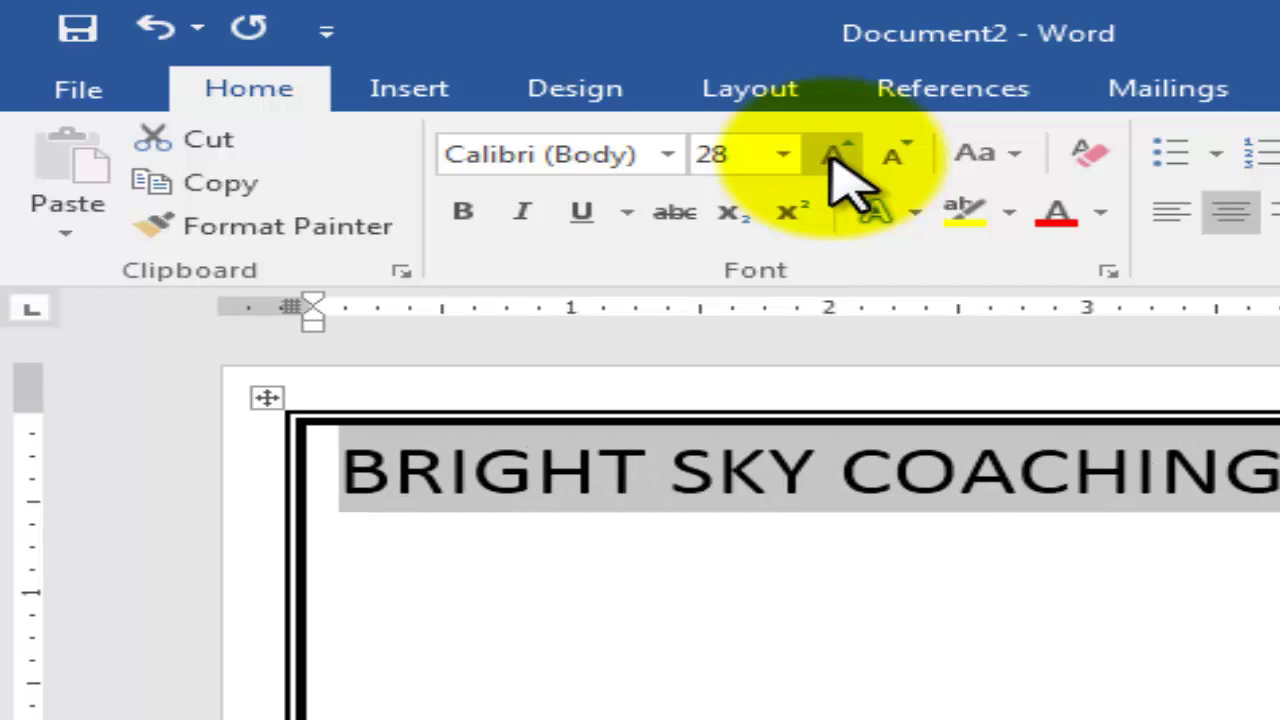
click(895, 157)
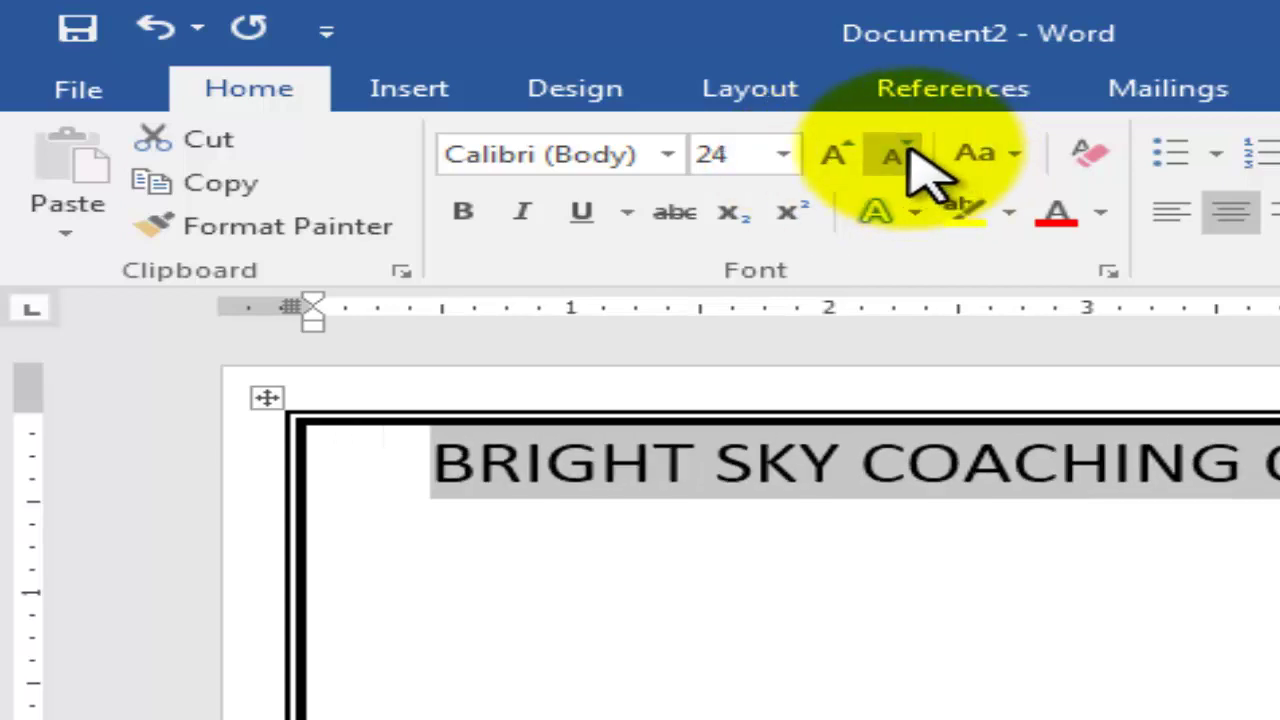
click(666, 160)
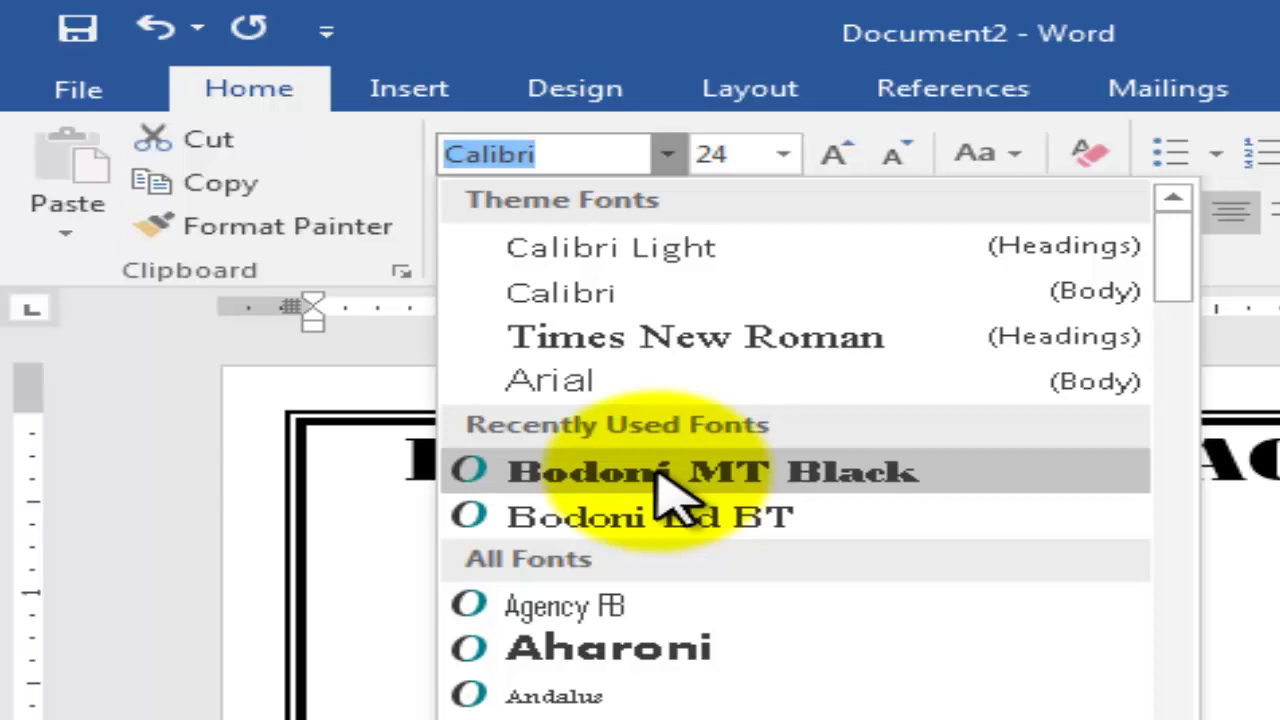
click(665, 490)
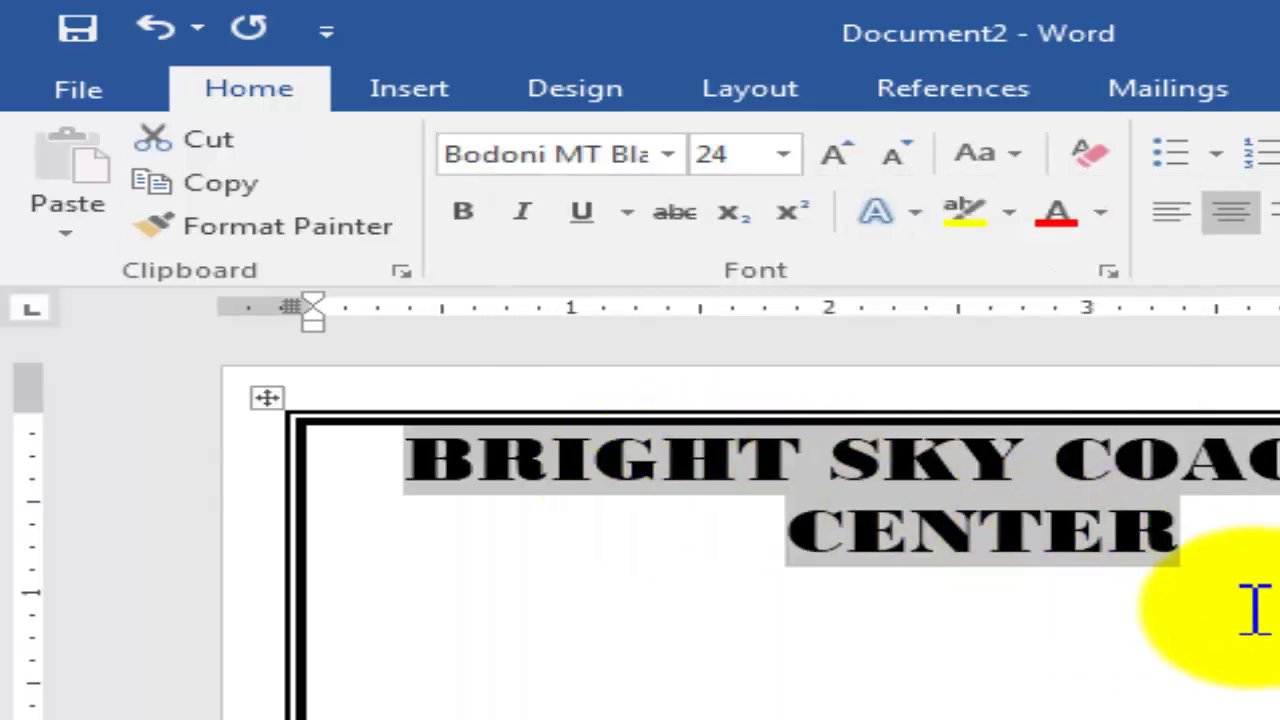
click(889, 158)
click(889, 158)
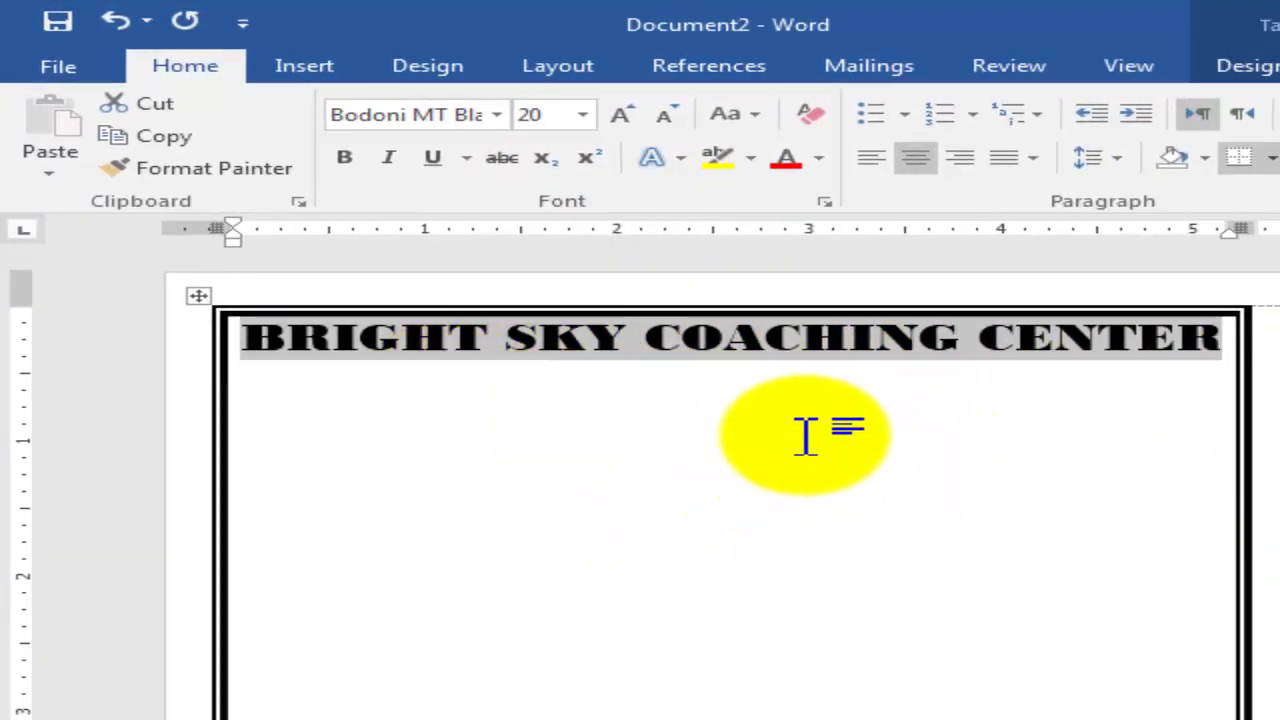
Add a centered Normal-style line below the heading with "RASHEED PUBLIC SEC. SCHOOL" and its address
click(1238, 340)
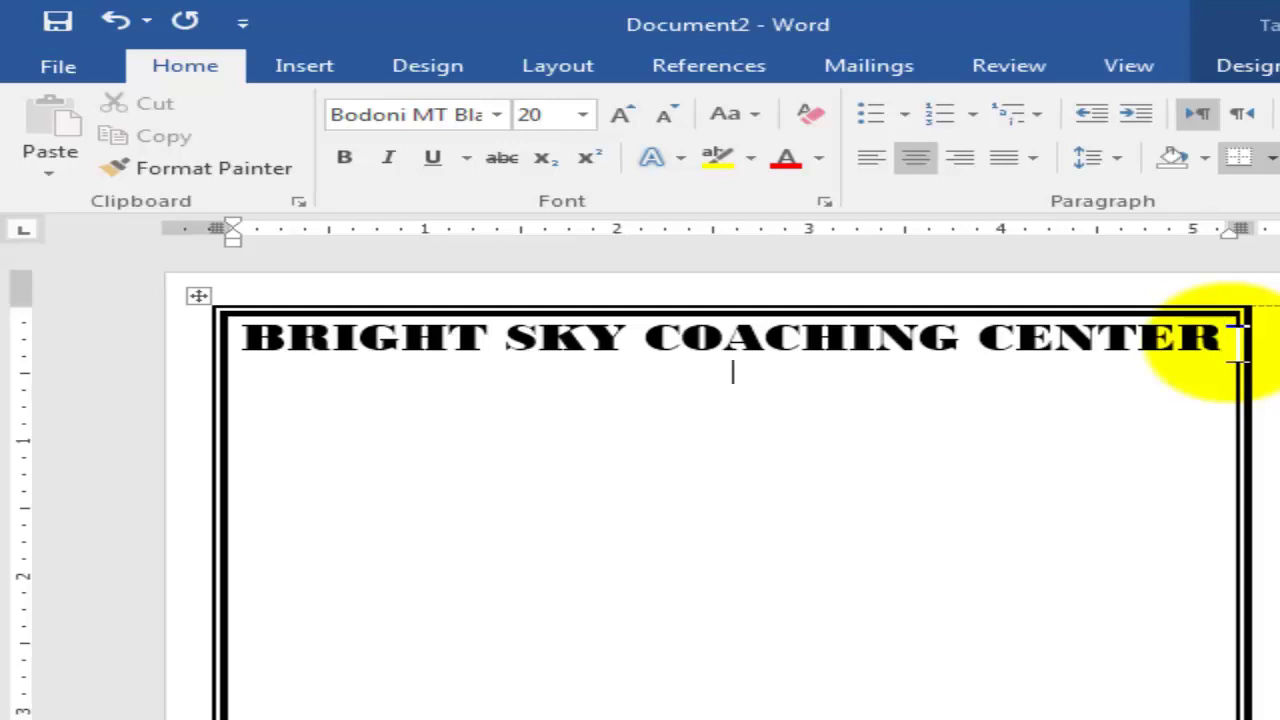
key(Return)
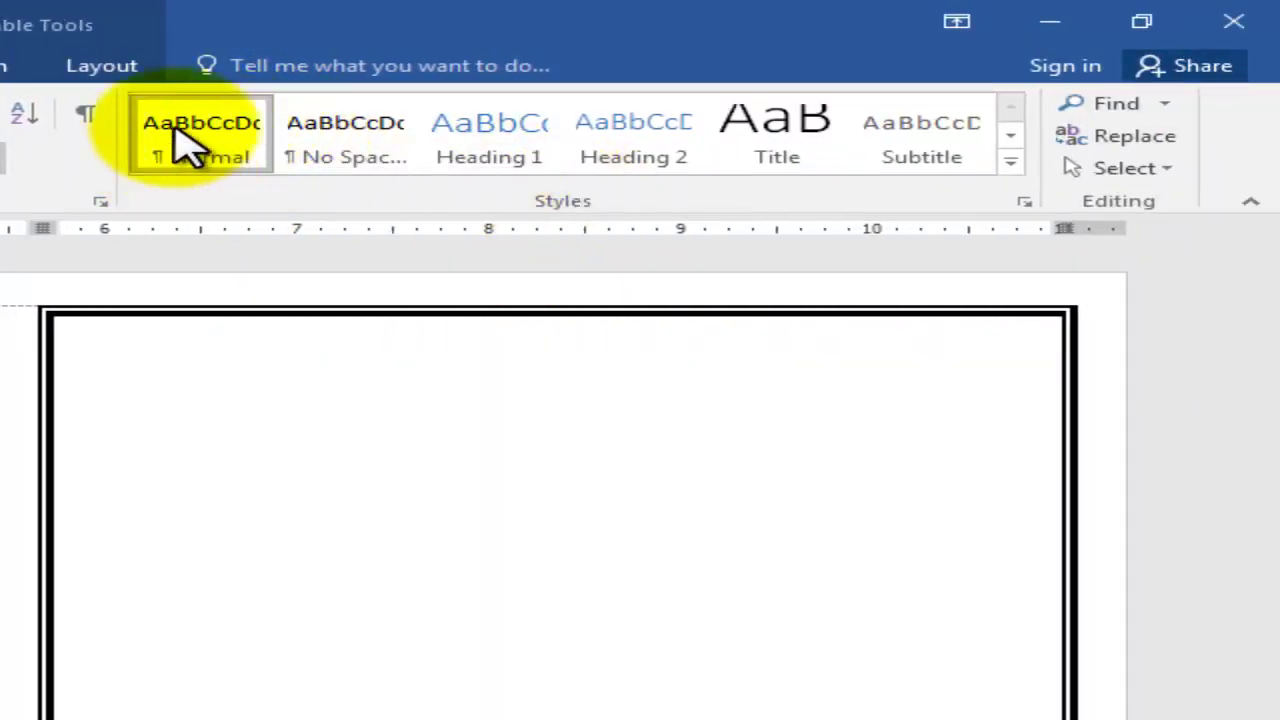
click(186, 134)
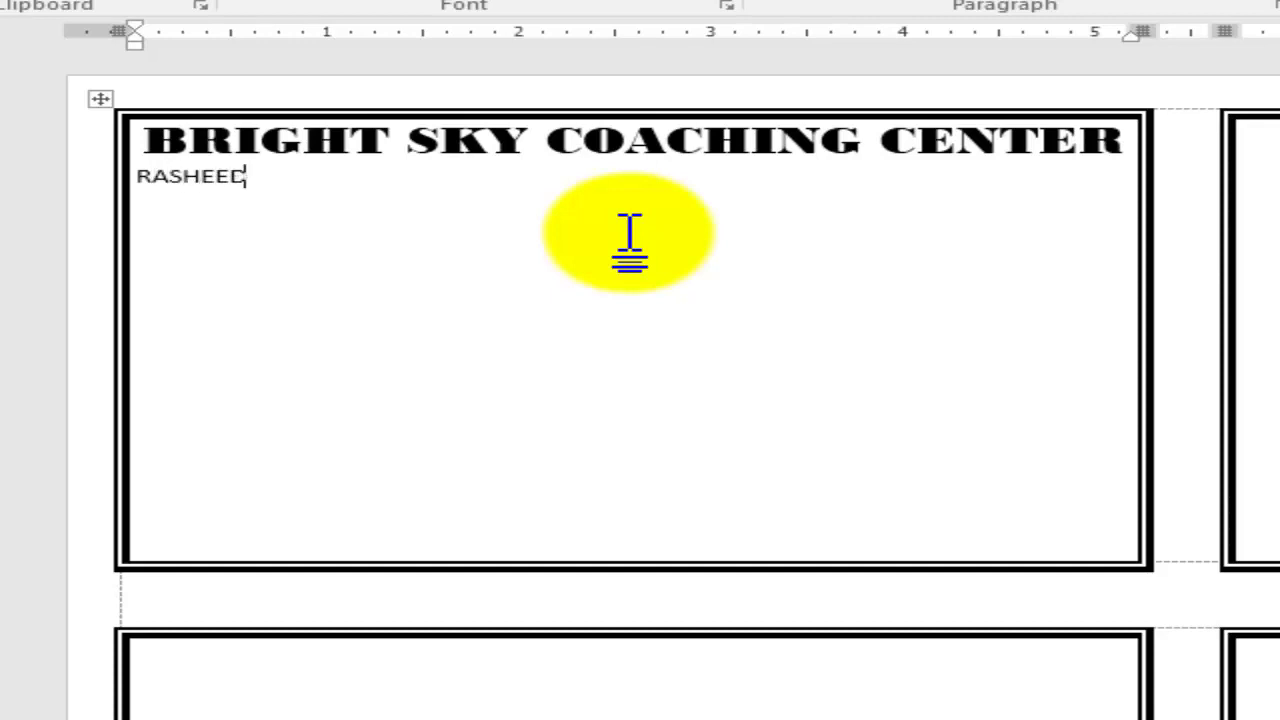
text(PUBLIC SEC. SCHOOL SEC. 8/C BALDIA TOWN KARACHI)
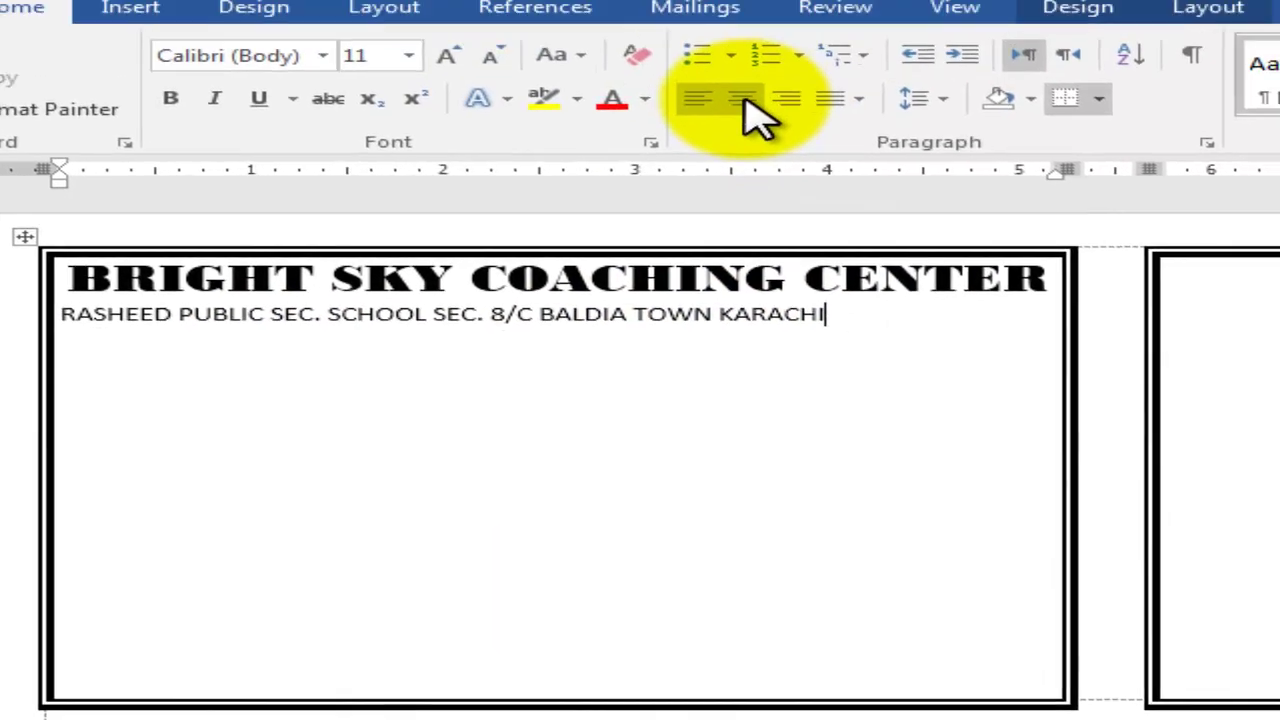
click(712, 158)
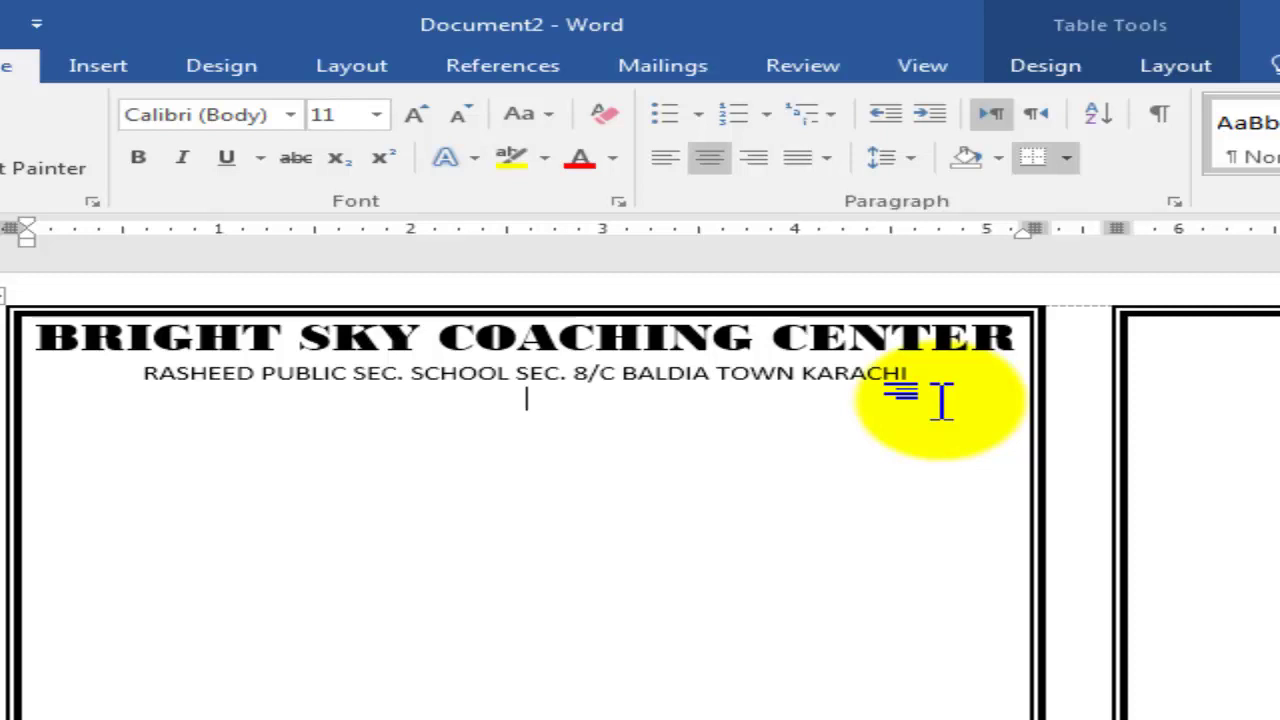
Add left-aligned underscored fill-in fields NAME and F/NAME on one line and CLASS and DATE on the line below
click(662, 158)
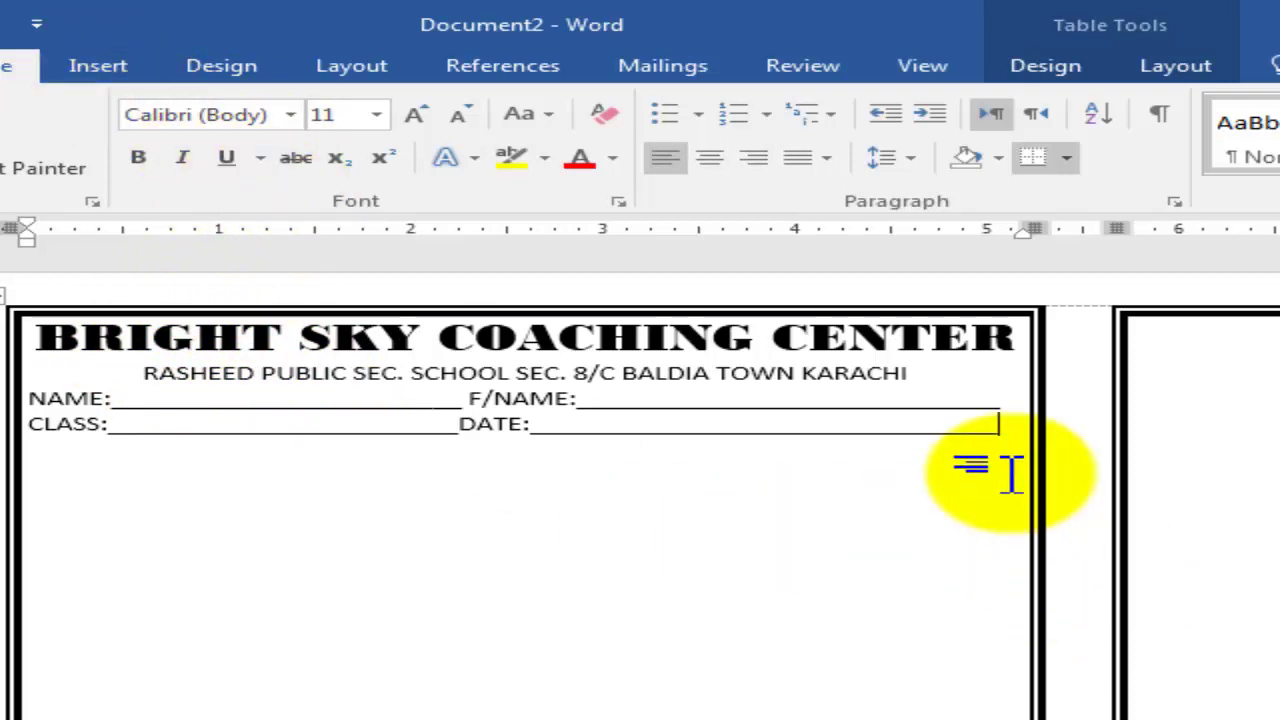
key(Return)
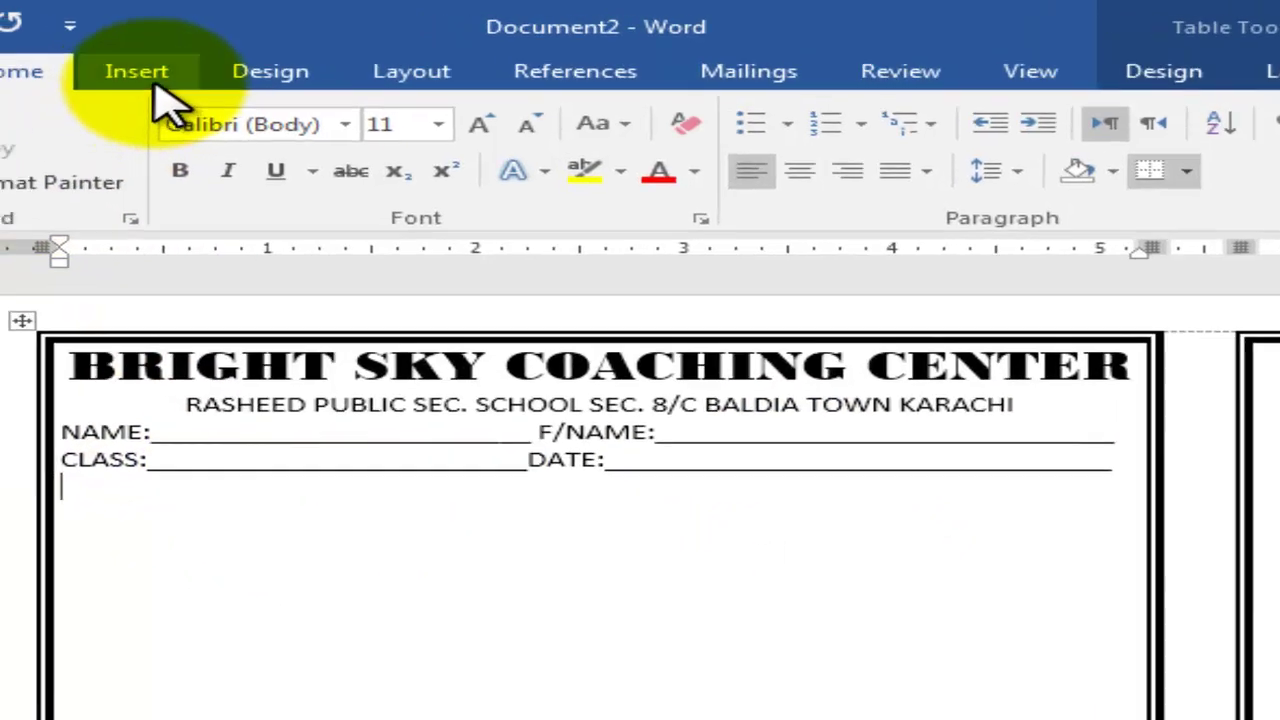
Insert a table of two columns and four rows below the CLASS and DATE line and stretch its rows taller
click(145, 75)
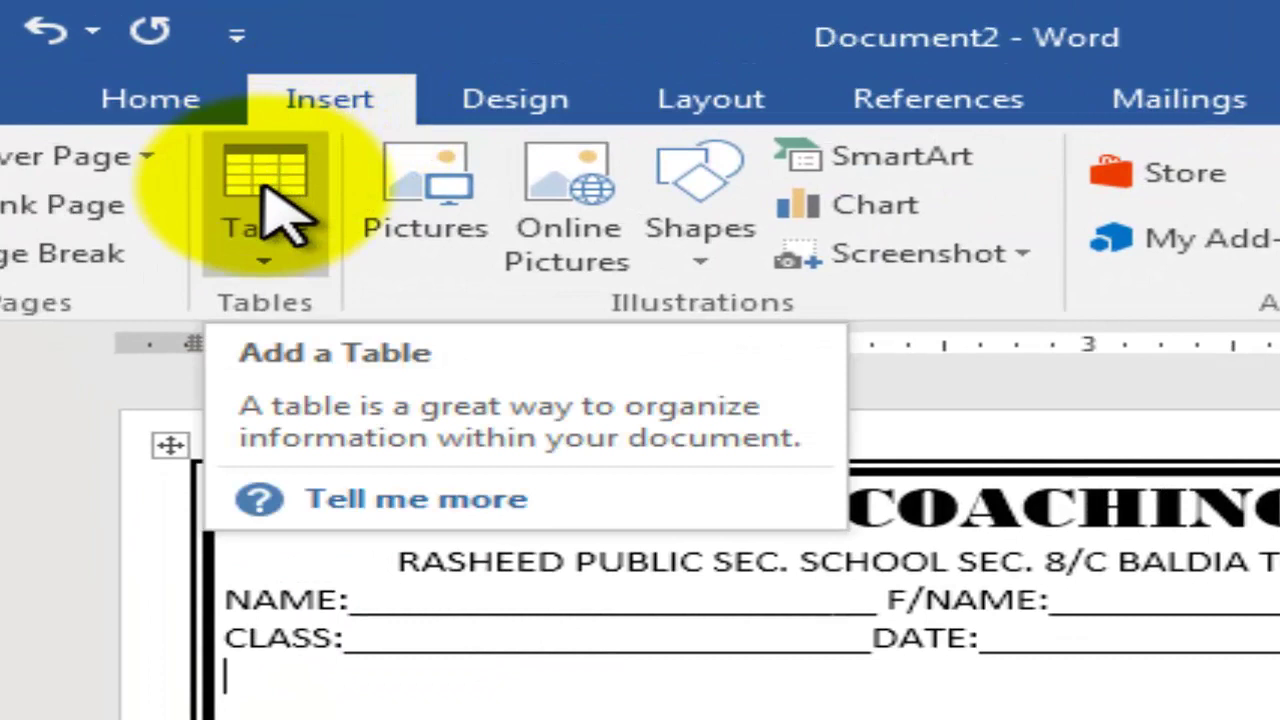
click(283, 217)
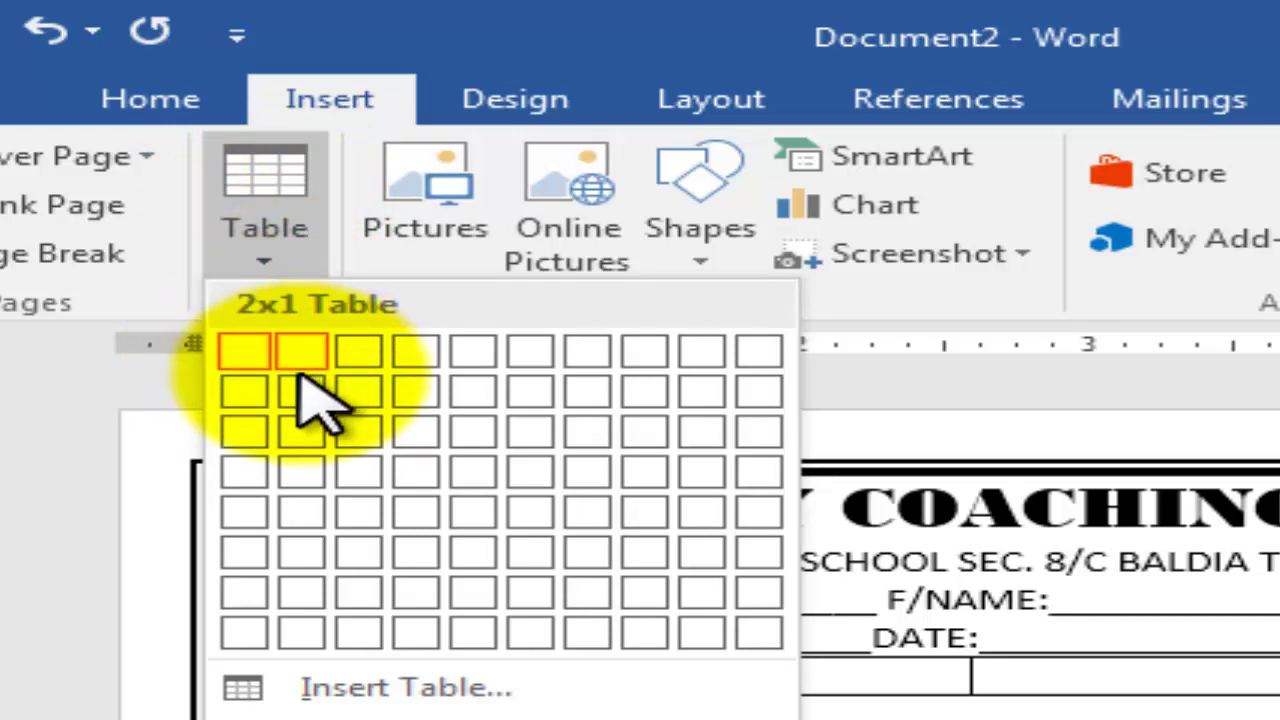
click(300, 482)
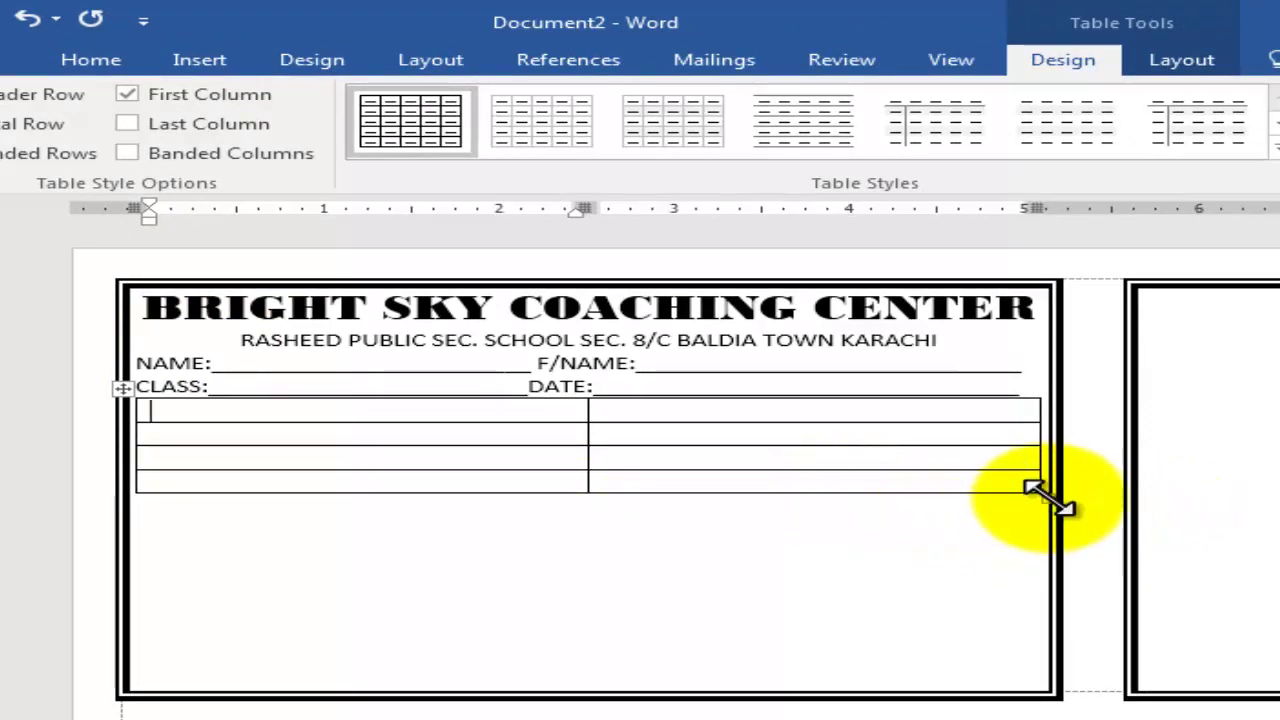
drag(1035, 488, 1035, 588)
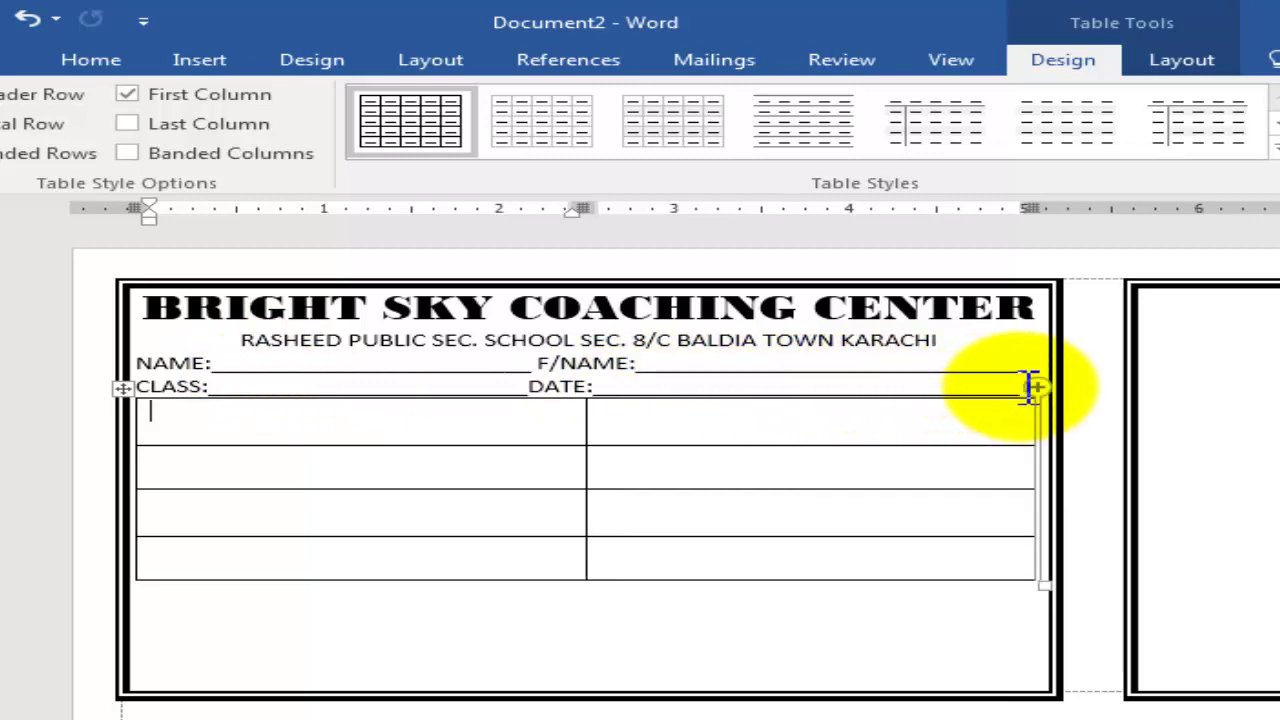
Set the line spacing of the school address line and the two fill-in lines to 1.5
drag(1030, 387, 171, 334)
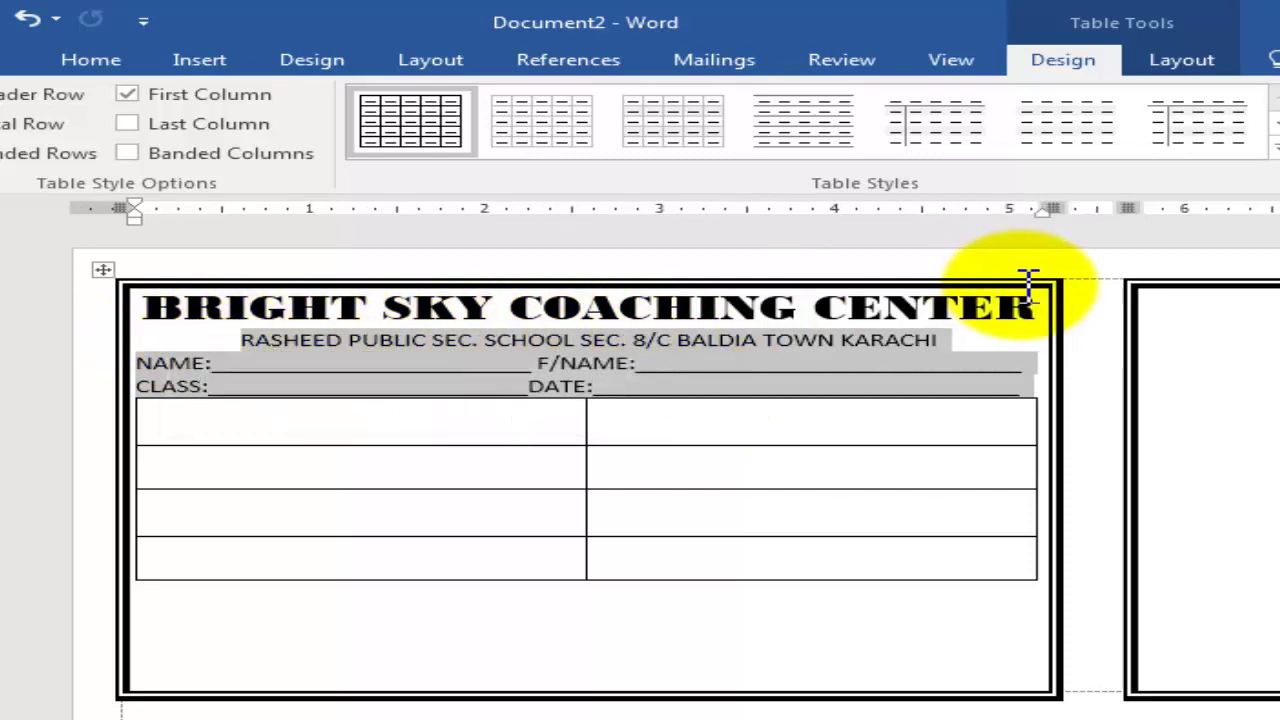
click(100, 62)
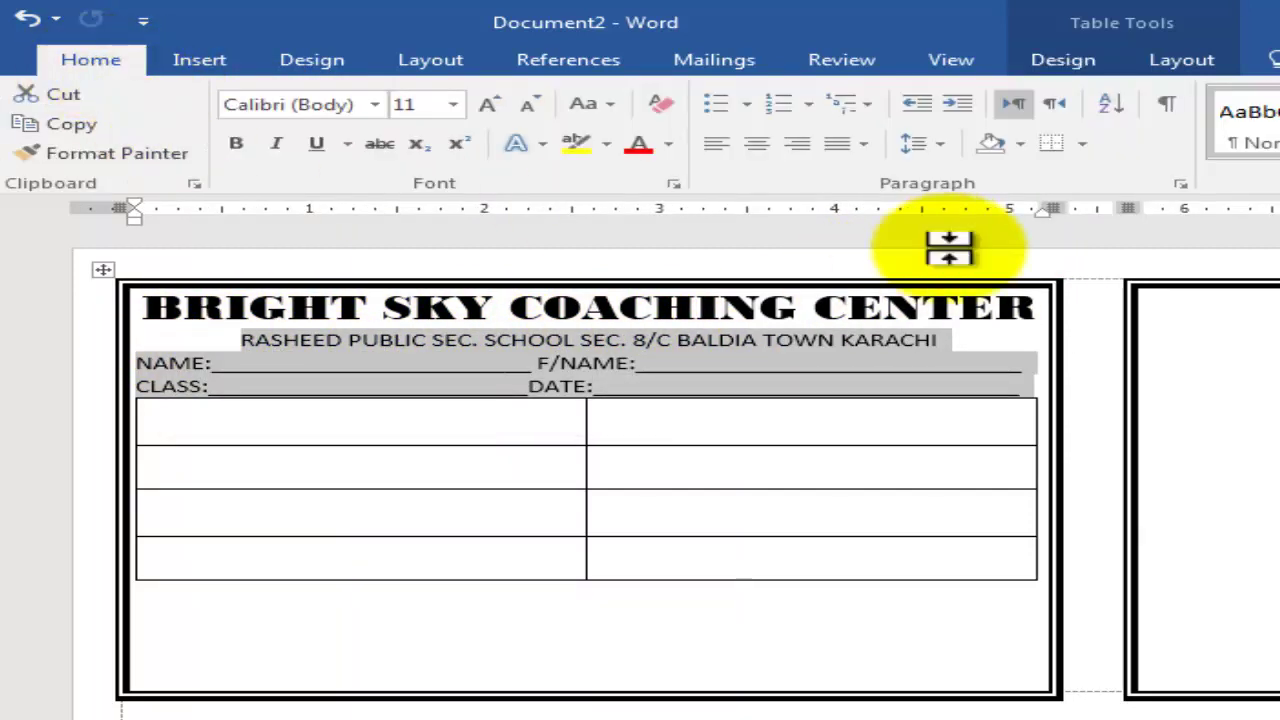
click(945, 157)
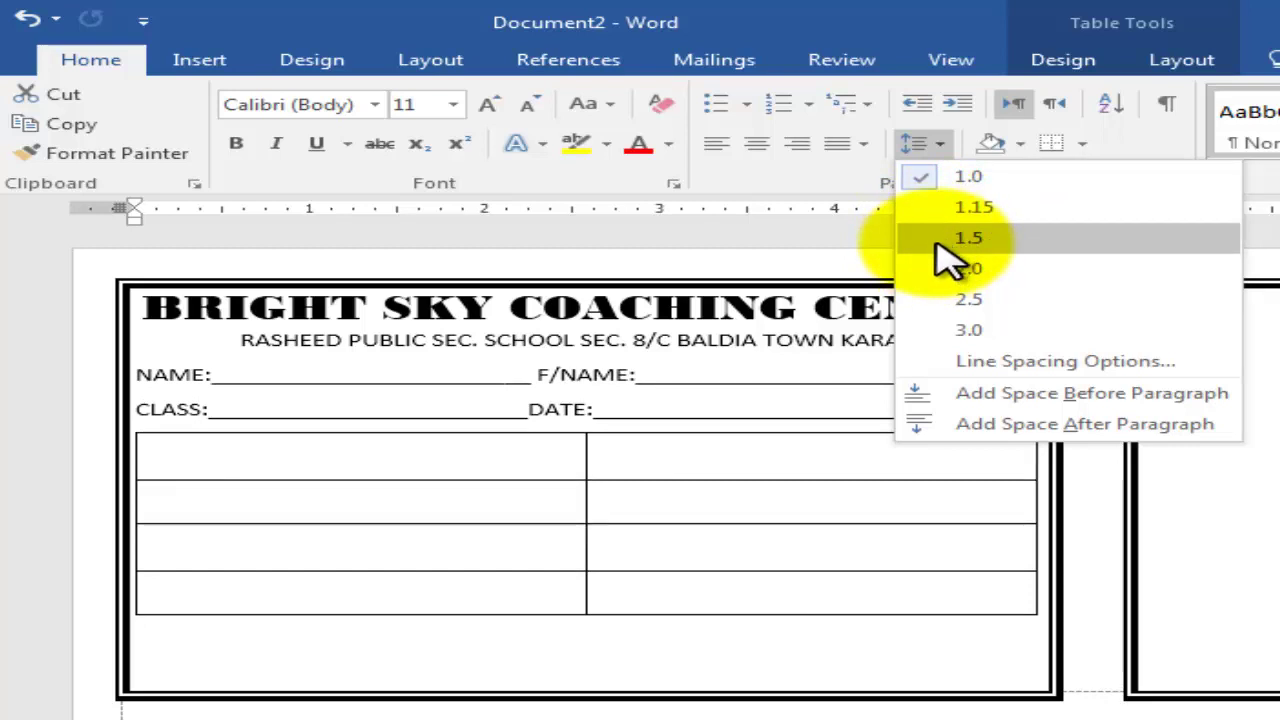
click(940, 240)
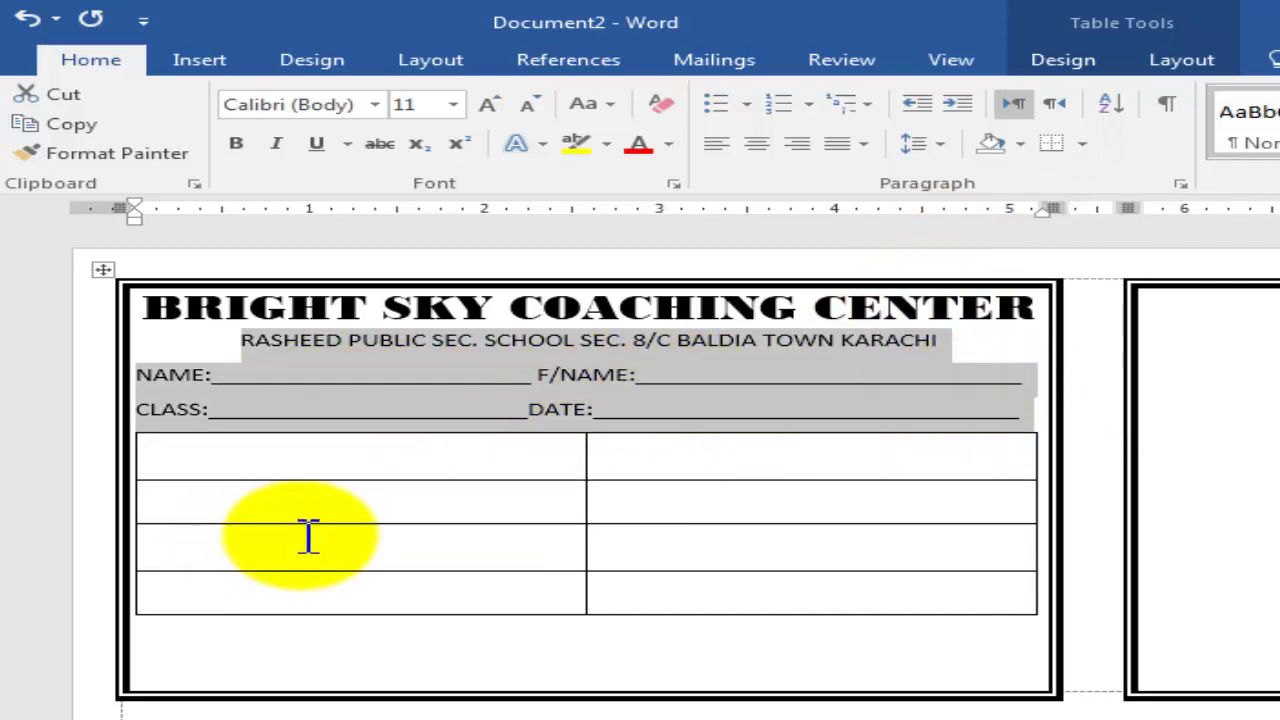
Widen the inner table's first column to about 4 inches and label its rows ADMISSION FEE, MONTHLY FEE, TOTAL and BALANCE DUE
click(912, 655)
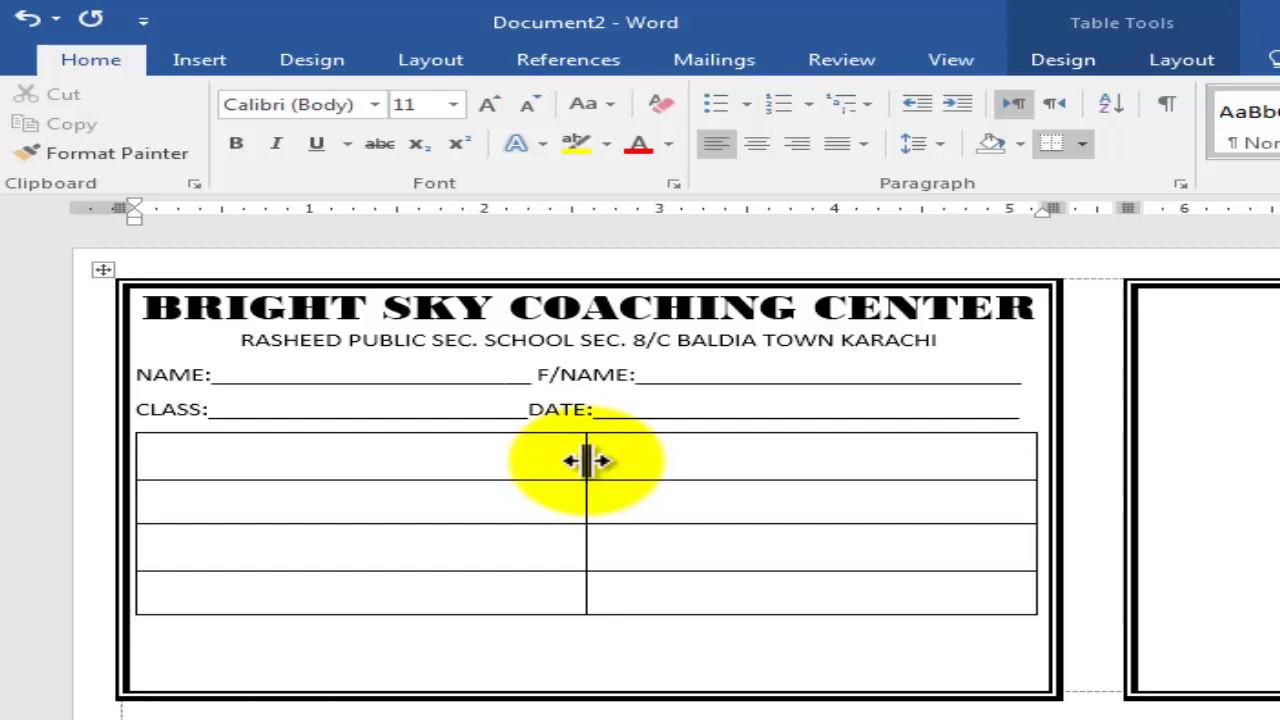
drag(590, 460, 852, 478)
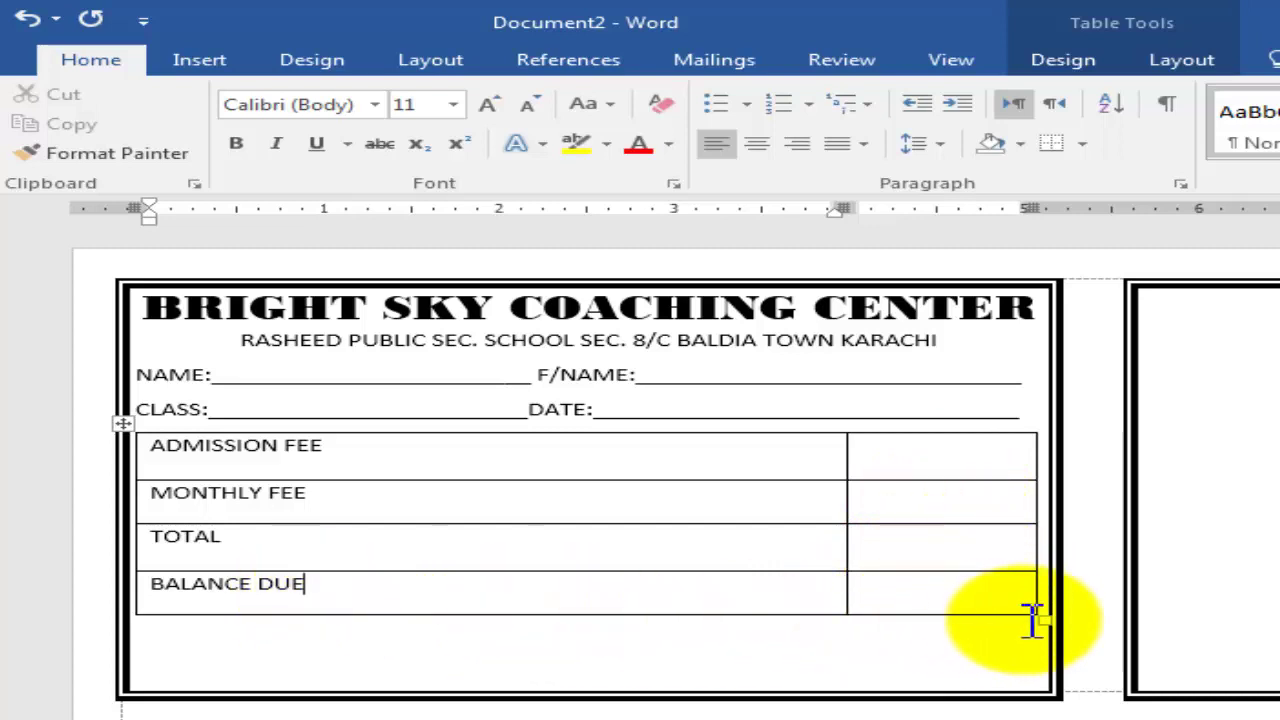
Shorten the fee table's rows to about 0.28" high and insert a new row below BALANCE DUE
mouse_move(1046, 617)
mouse_down()
mouse_move(1037, 580)
mouse_move(1048, 580)
mouse_up()
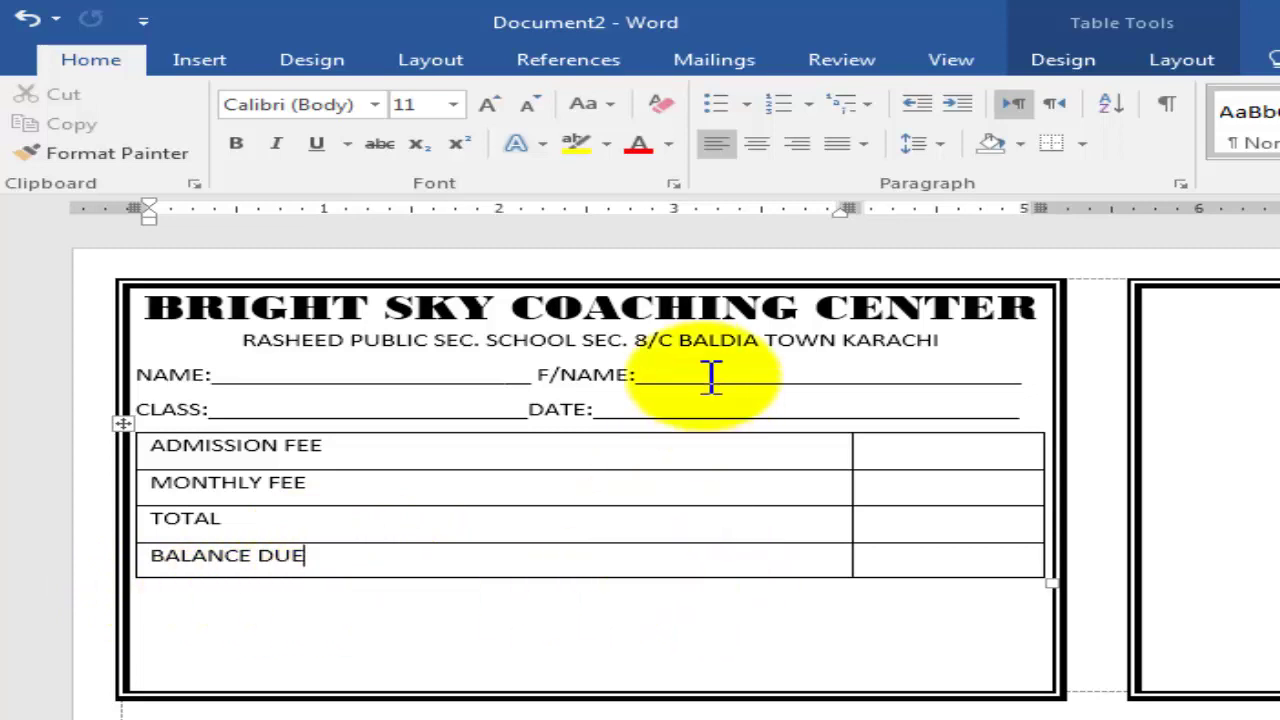
click(1190, 60)
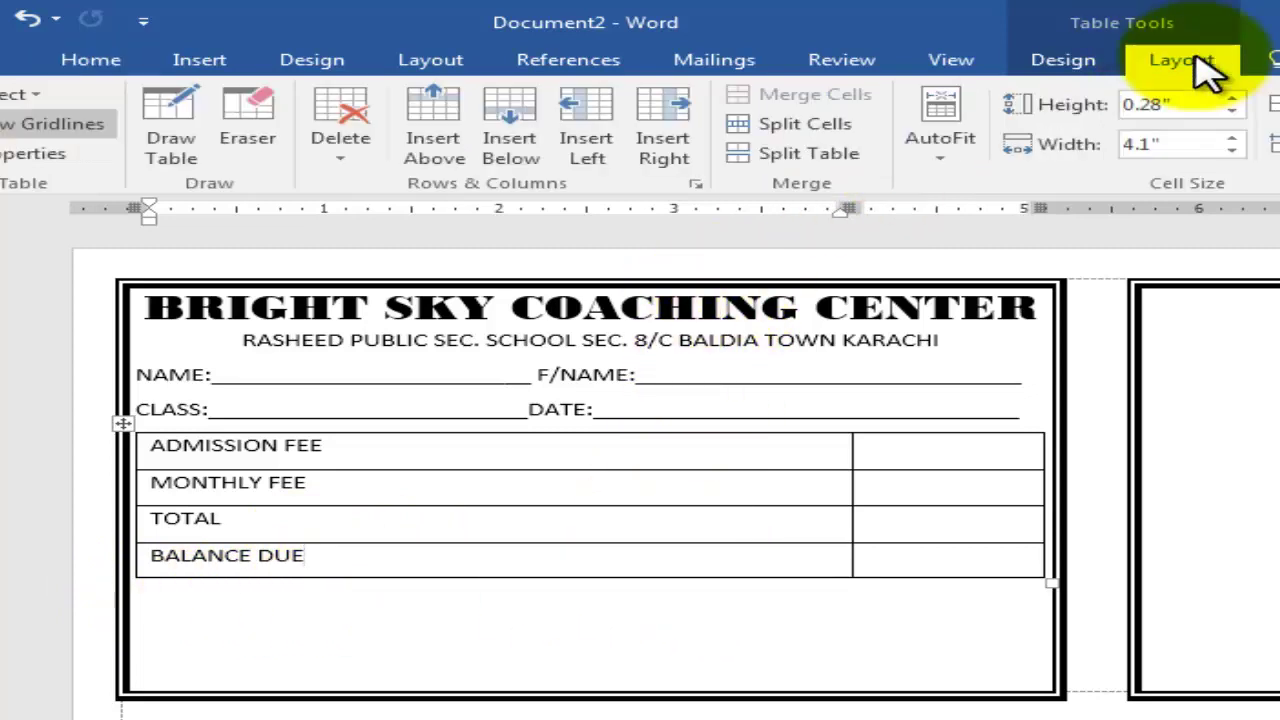
click(517, 145)
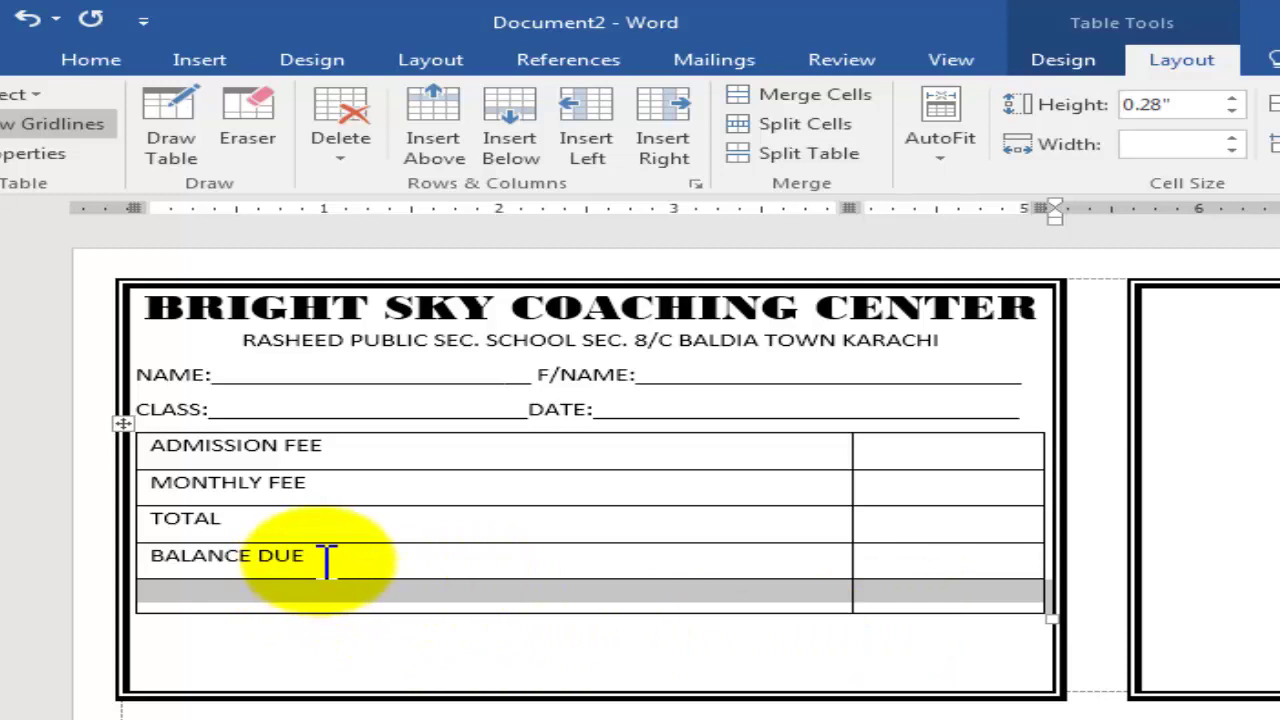
Move the BALANCE DUE label to the fee table's last row and enter "RECIEVED" in the emptied row above it
drag(313, 555, 177, 561)
key(ctrl+c)
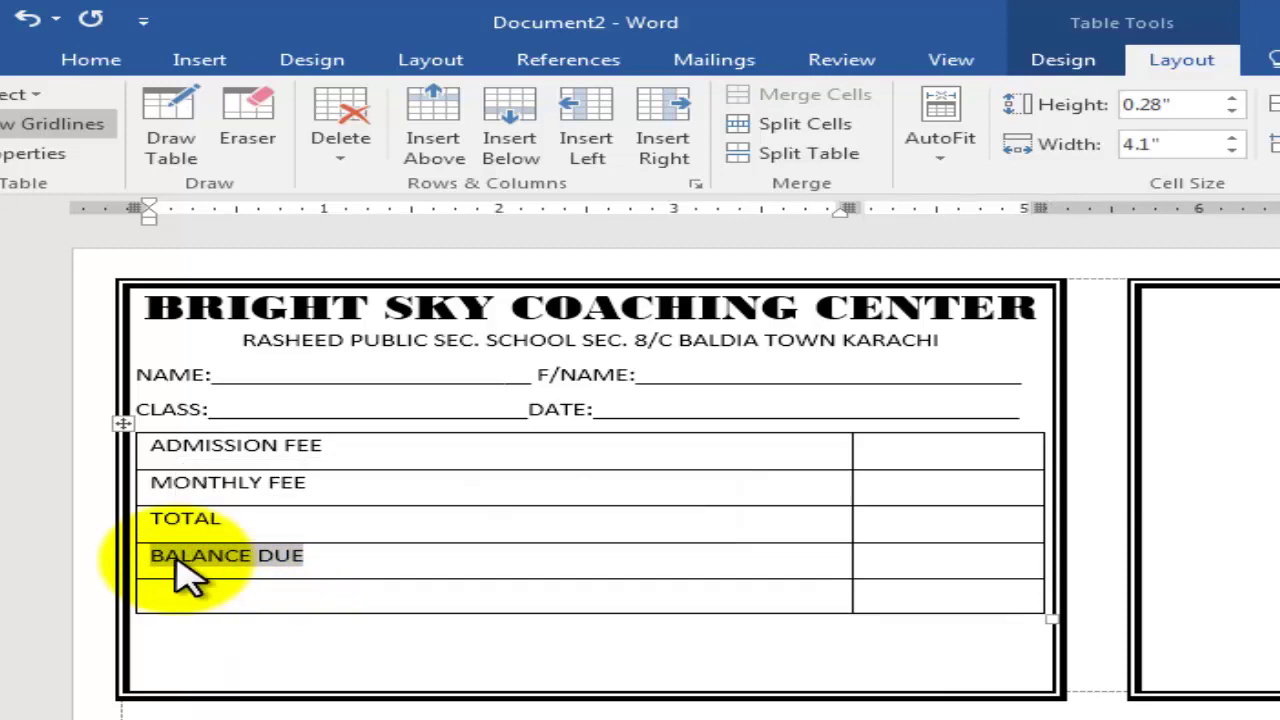
key(Delete)
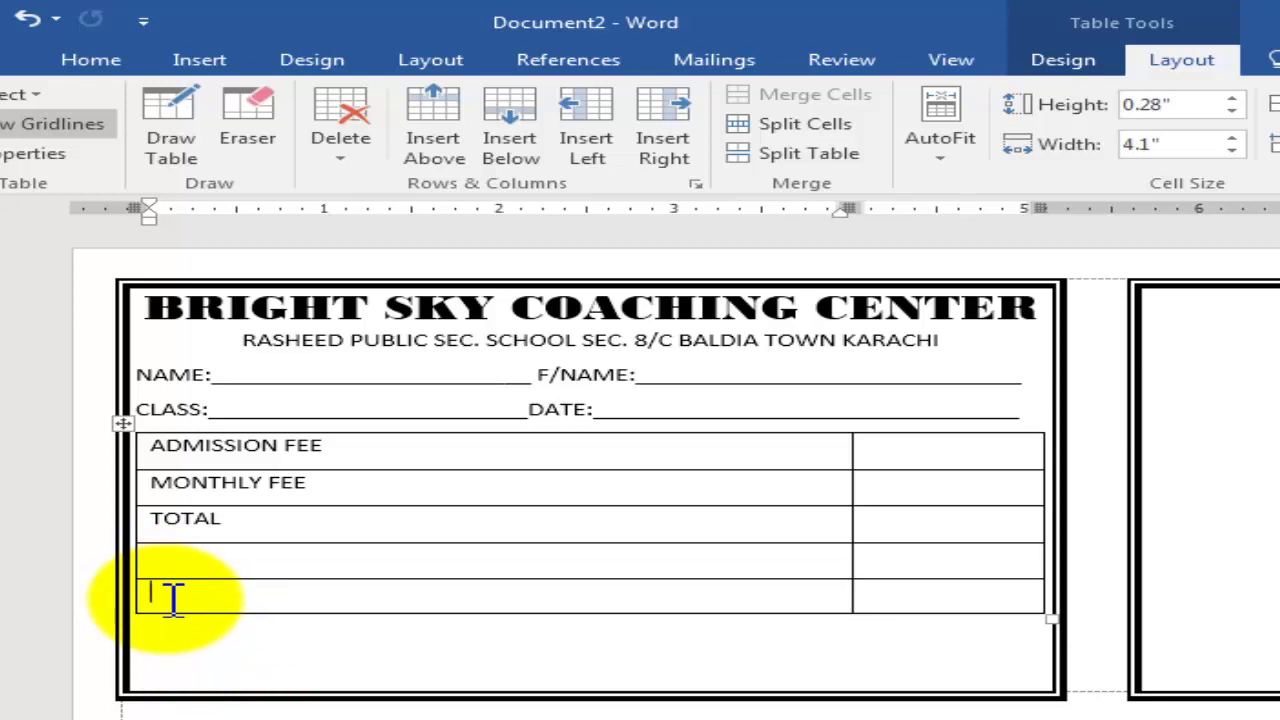
key(ctrl+v)
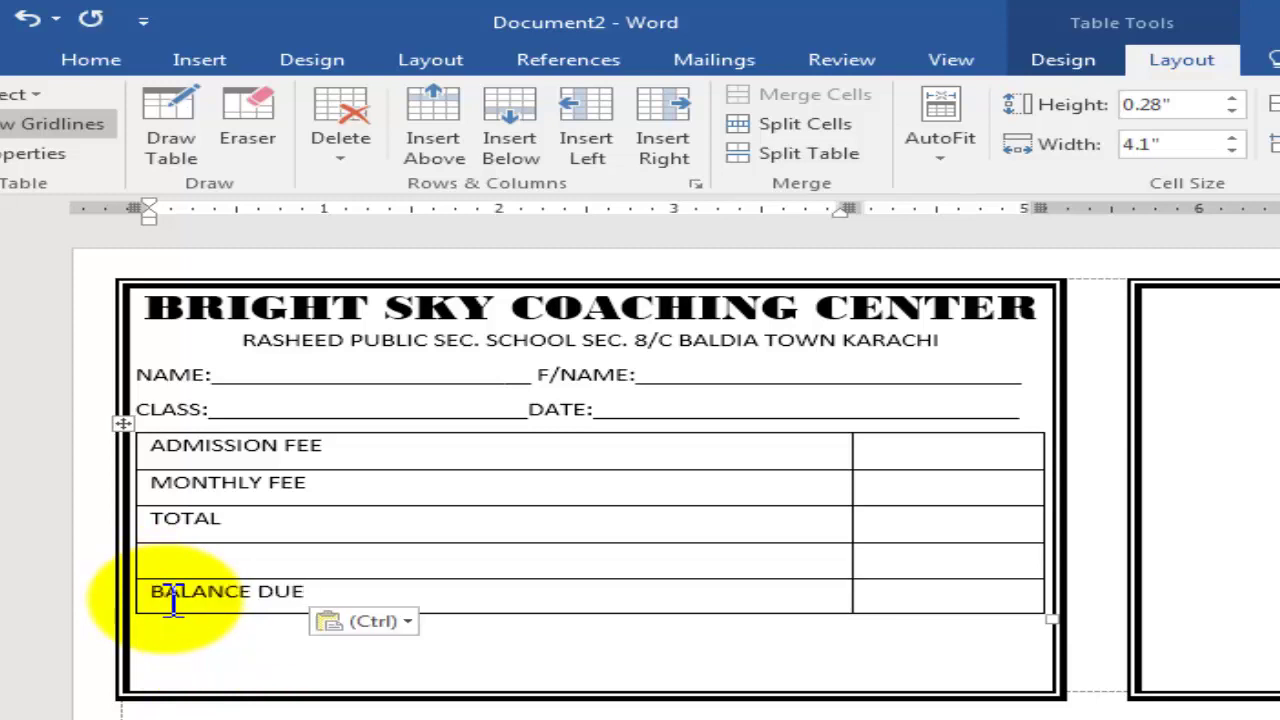
click(195, 658)
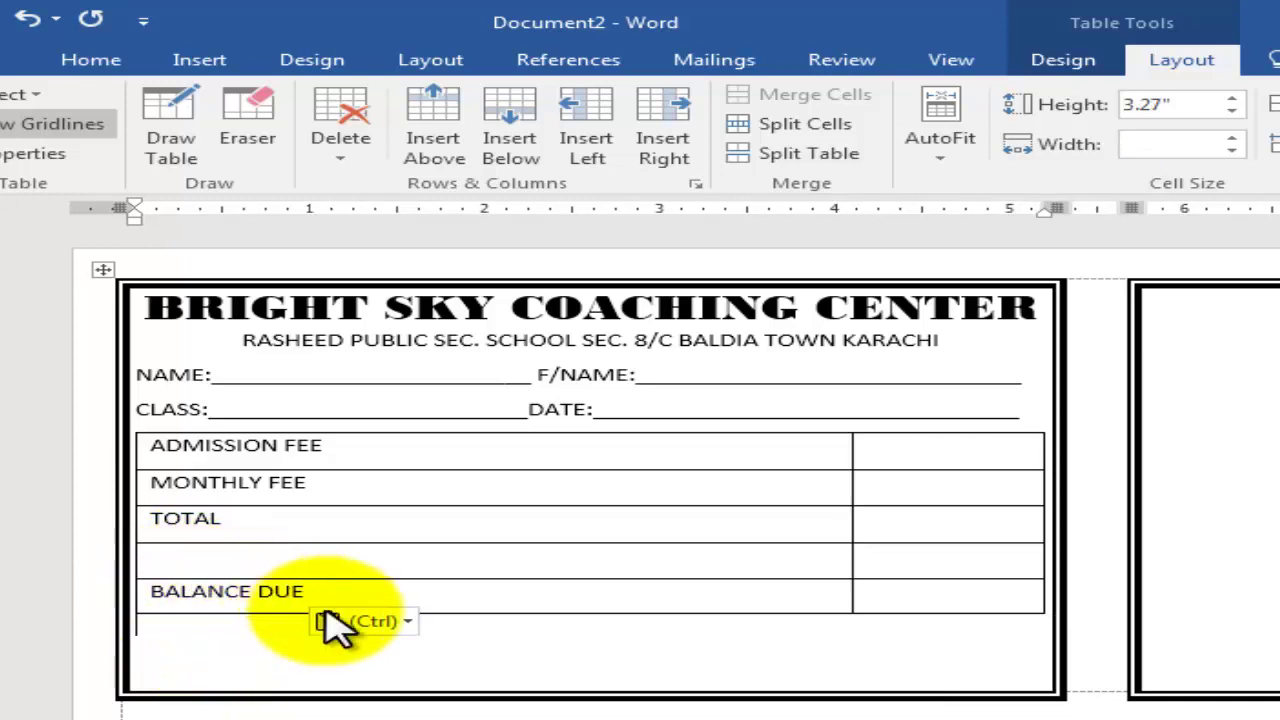
click(180, 565)
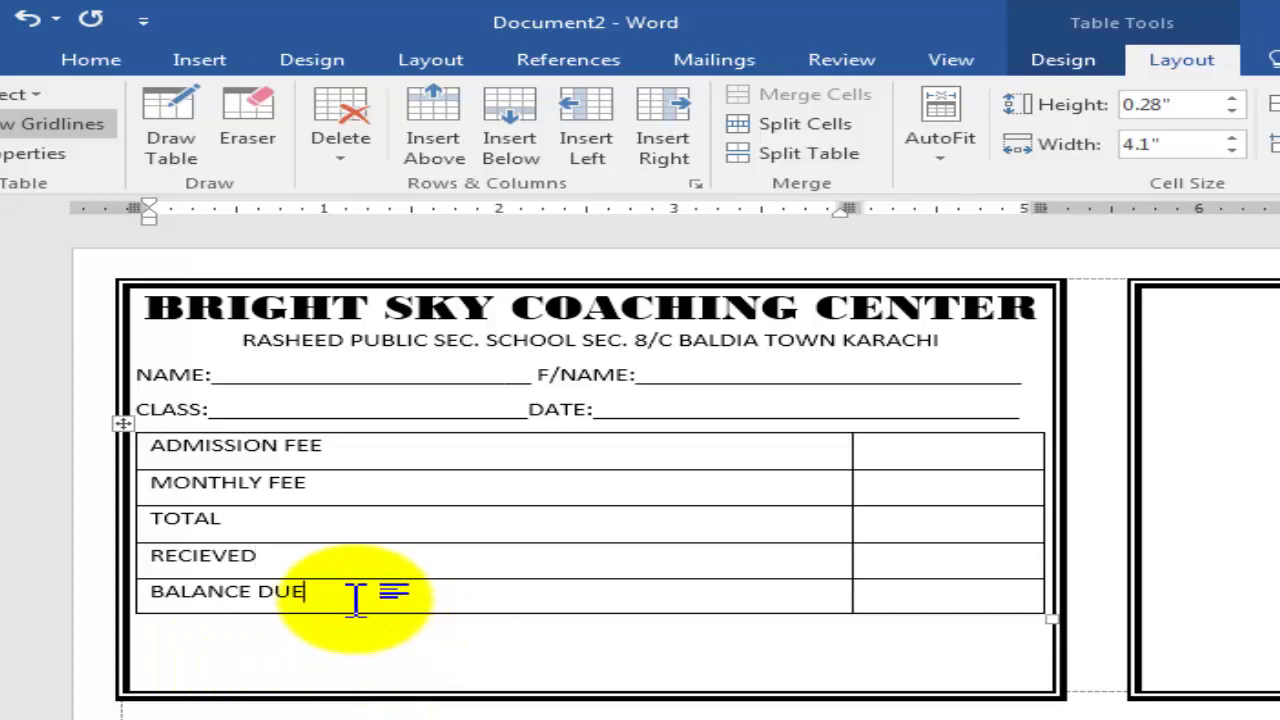
Add "RECIPIENT:" with an underscore fill-in line below the fee table, leaving blank space between the table and the label
click(172, 647)
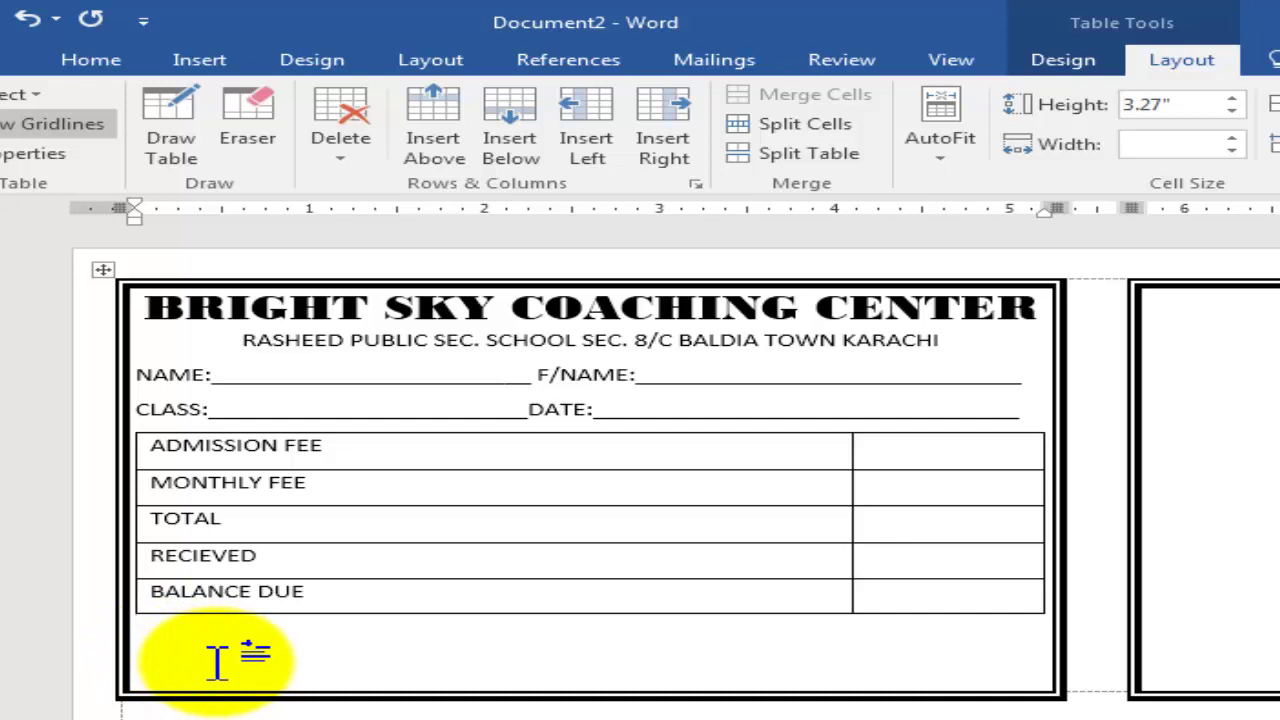
text(RECIPIENT)
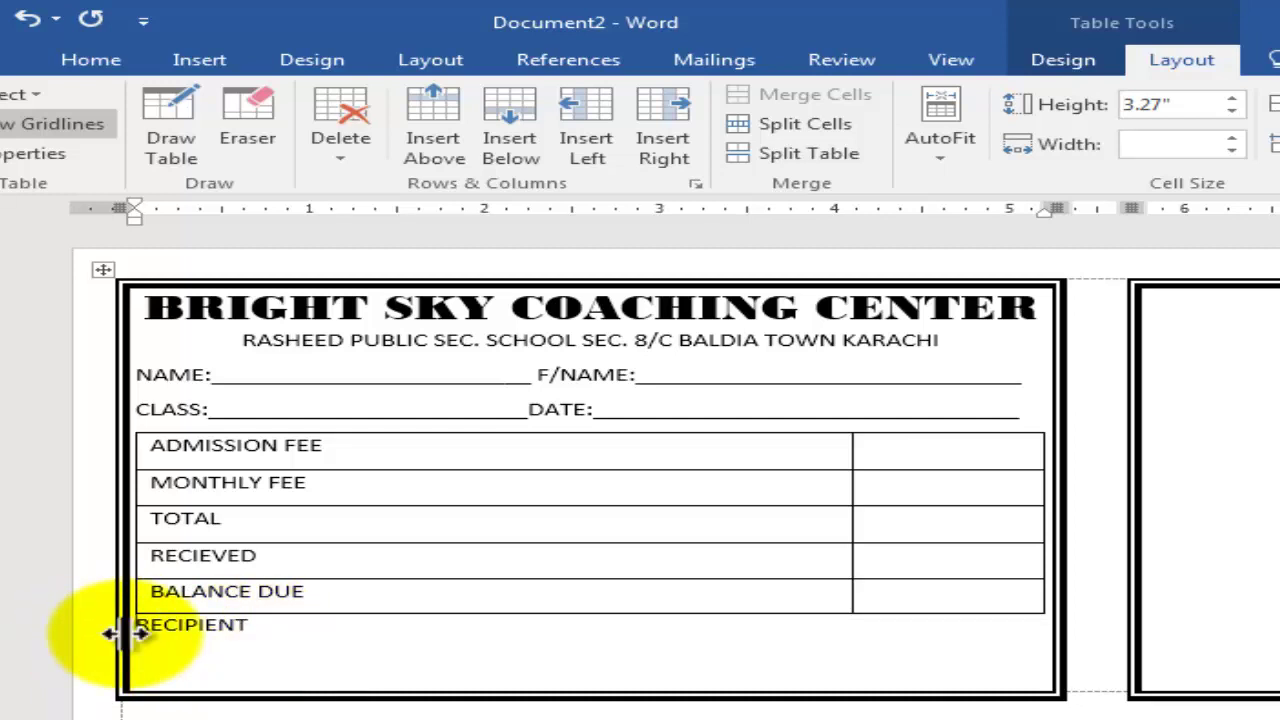
key(Return)
key(Return)
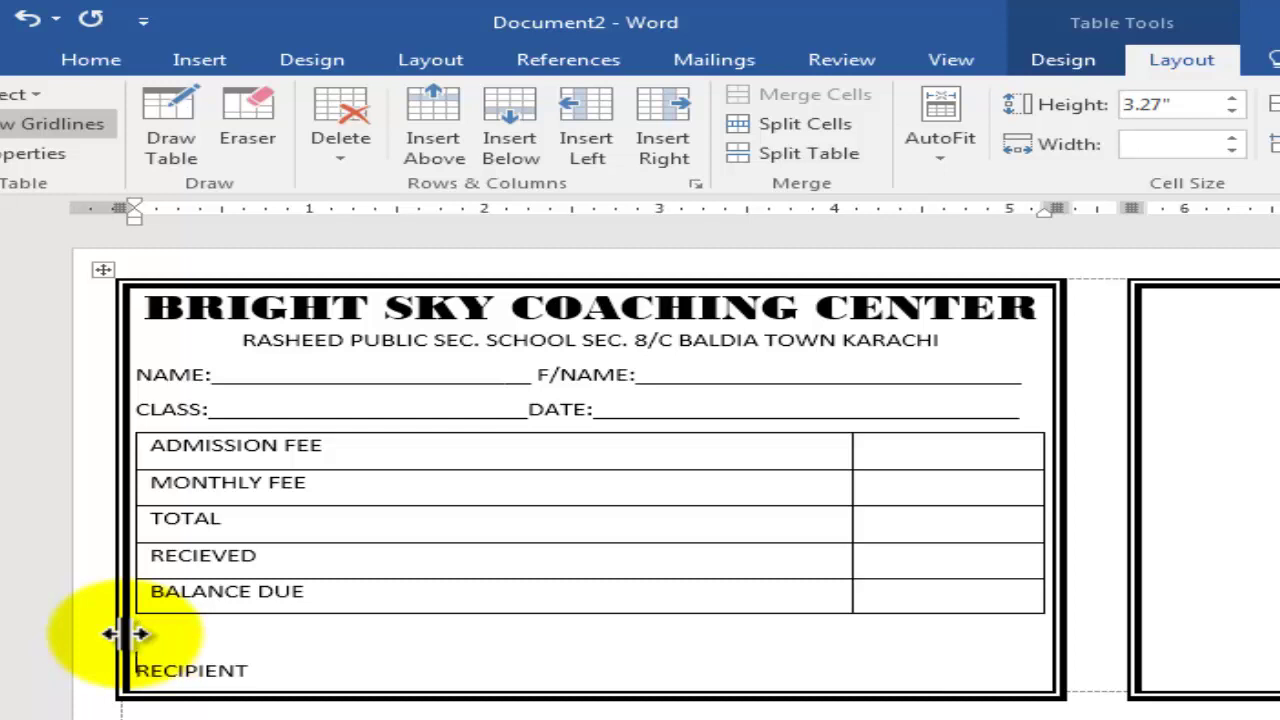
click(265, 670)
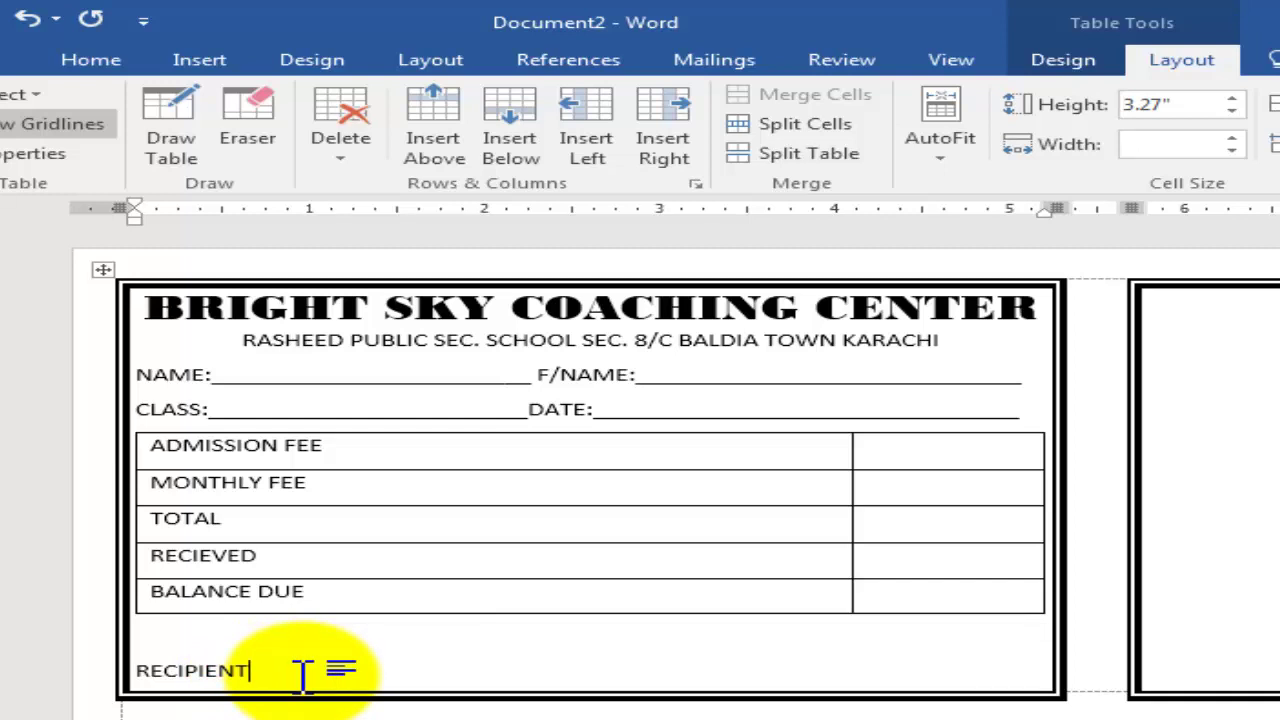
text(:)
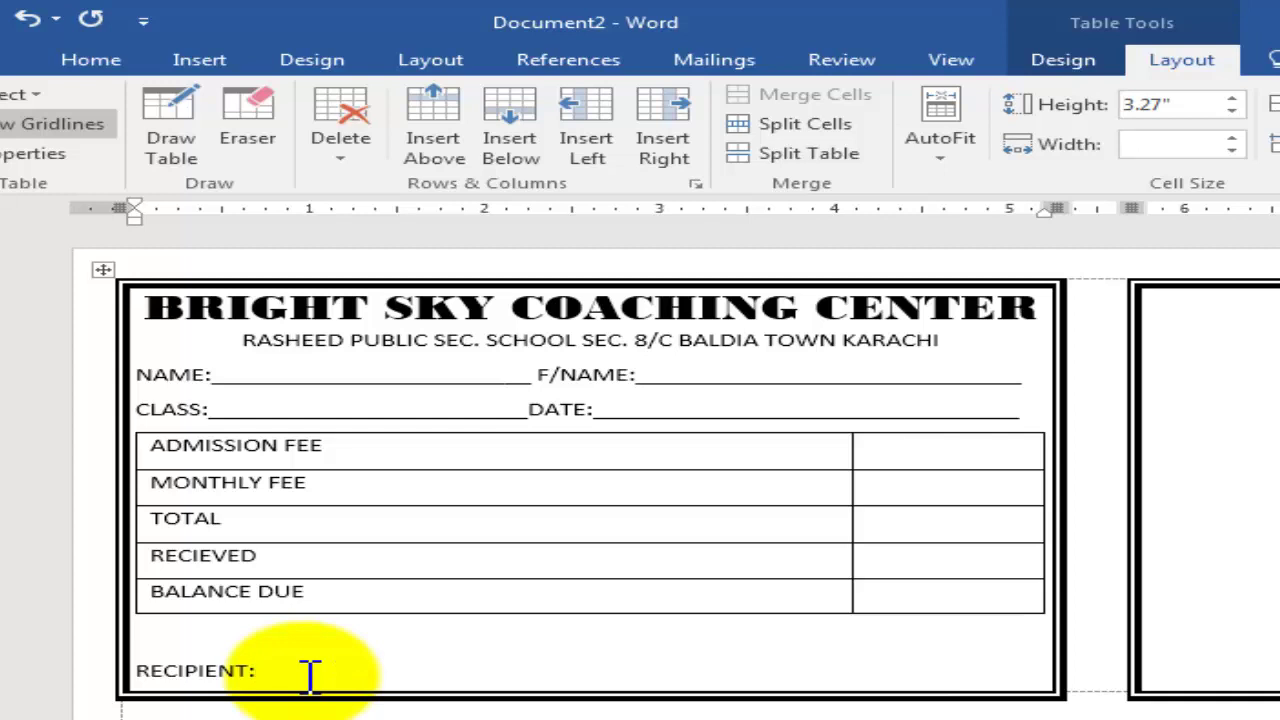
text(_______________________________)
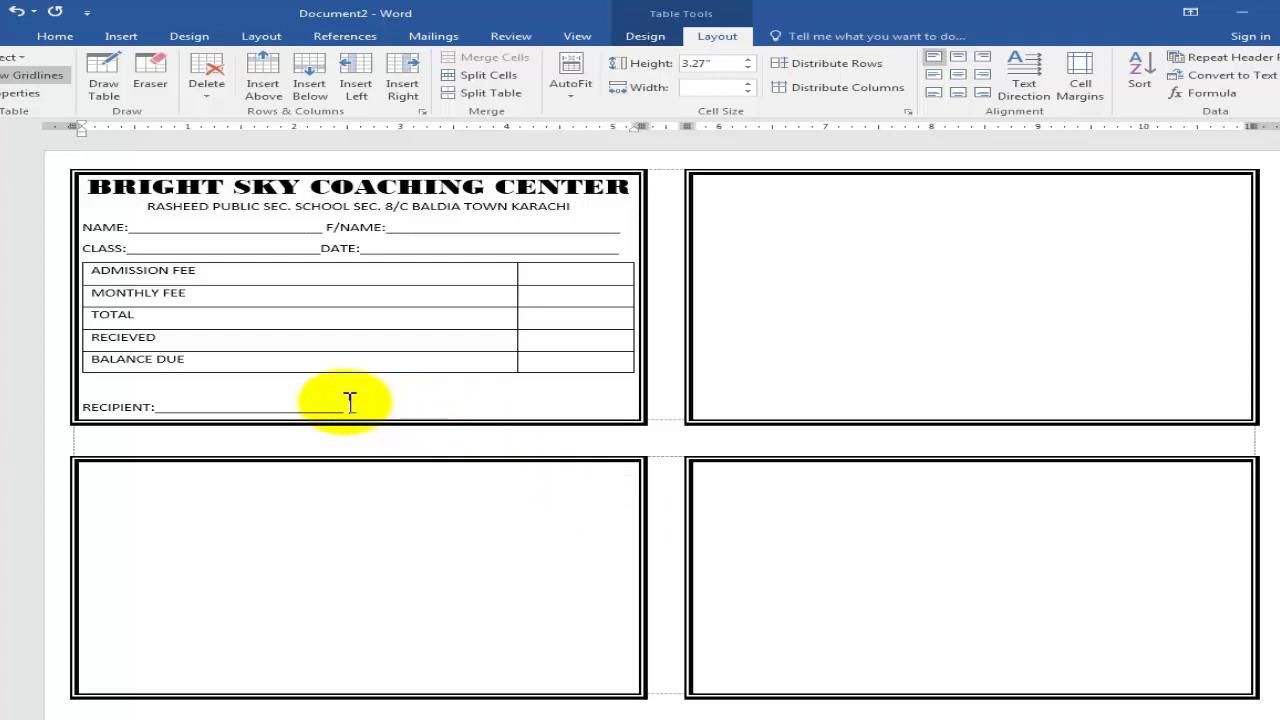
Copy the finished slip's entire contents, from the heading to the recipient line, into the three empty bordered boxes
drag(349, 403, 96, 199)
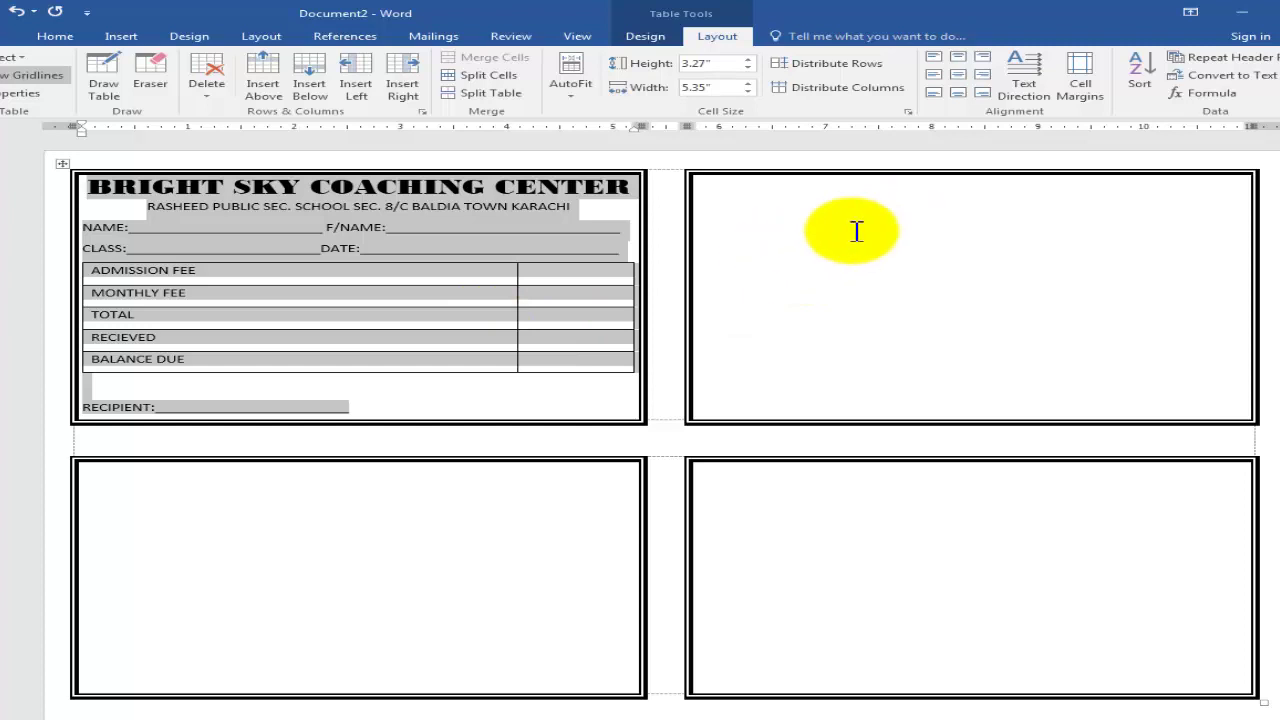
click(728, 203)
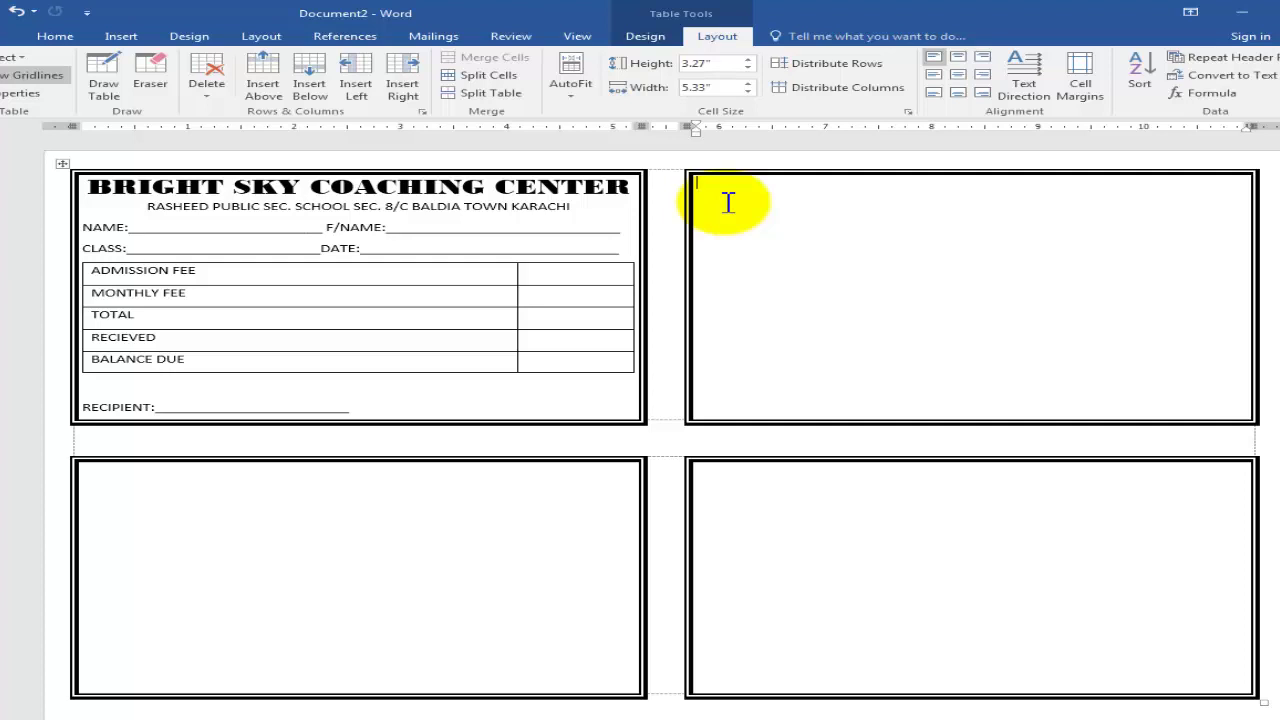
key(ctrl+v)
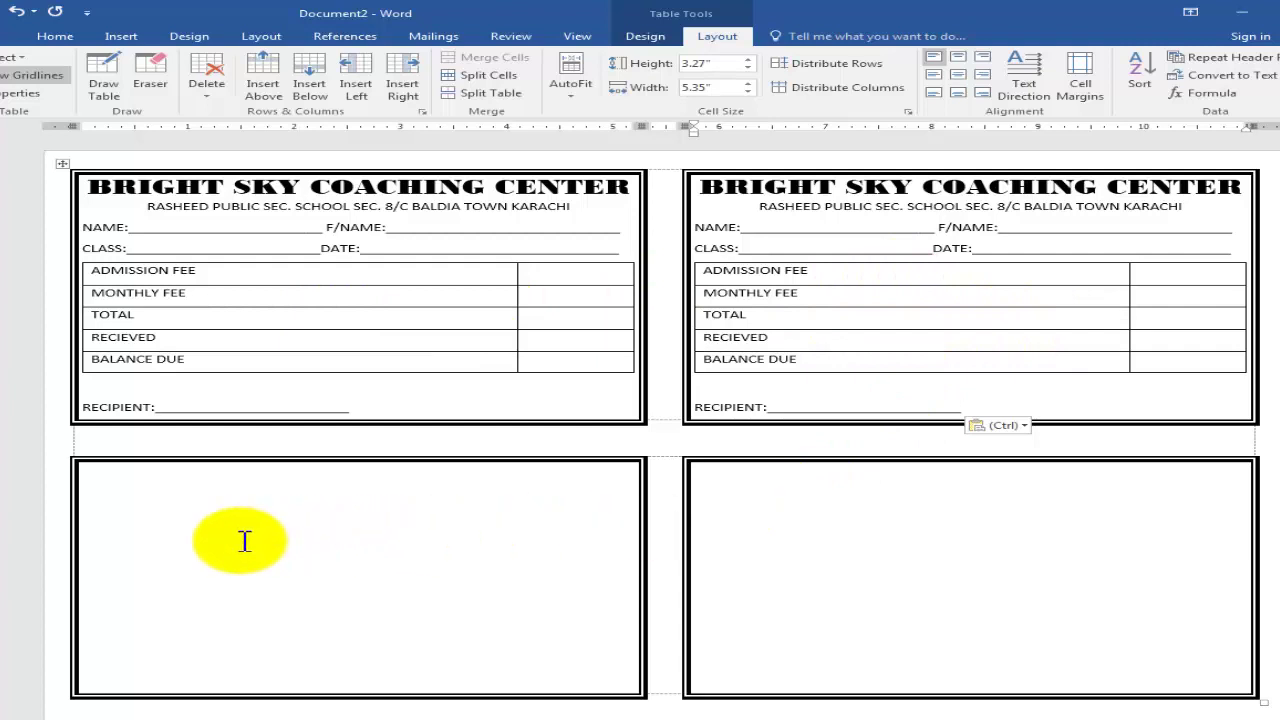
click(117, 504)
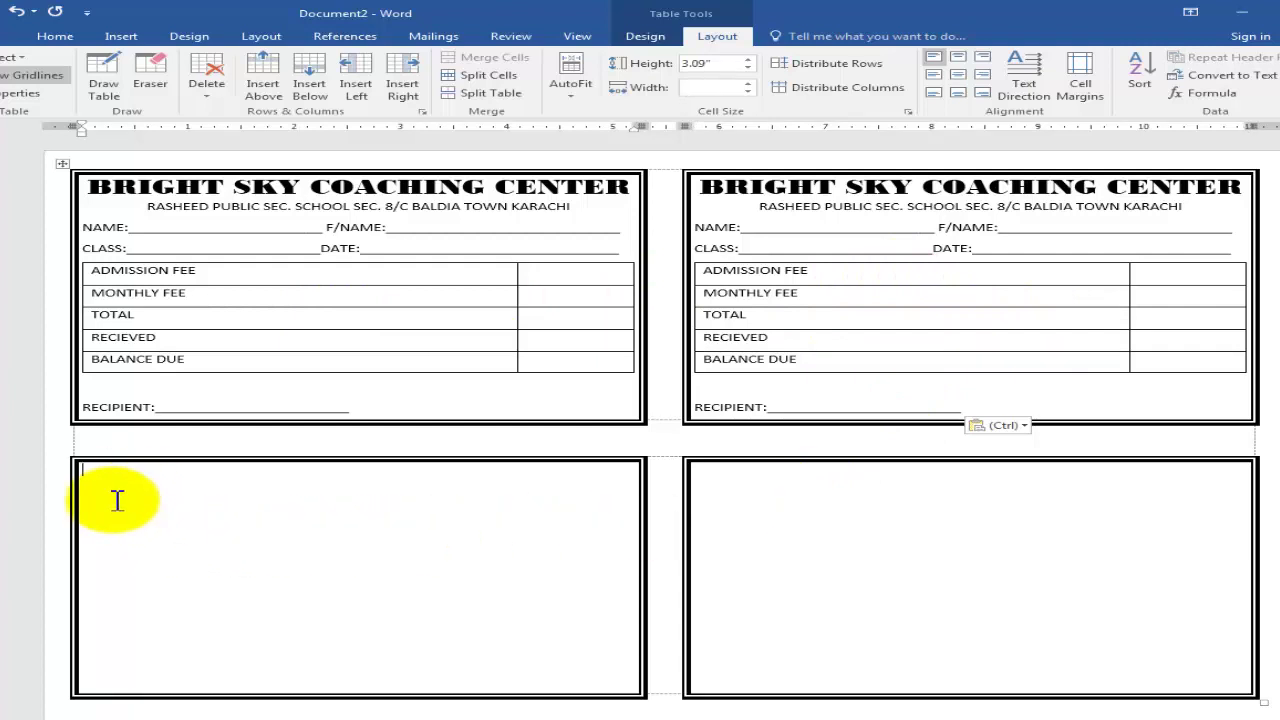
key(ctrl+v)
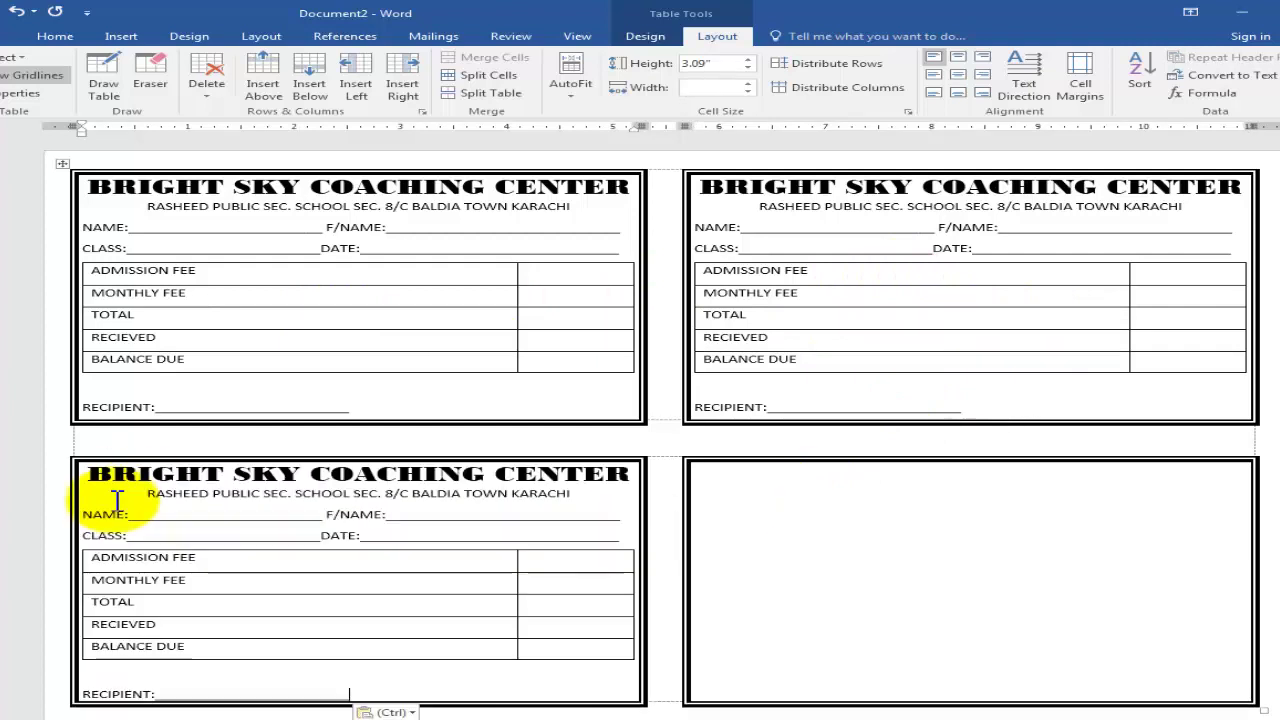
click(785, 544)
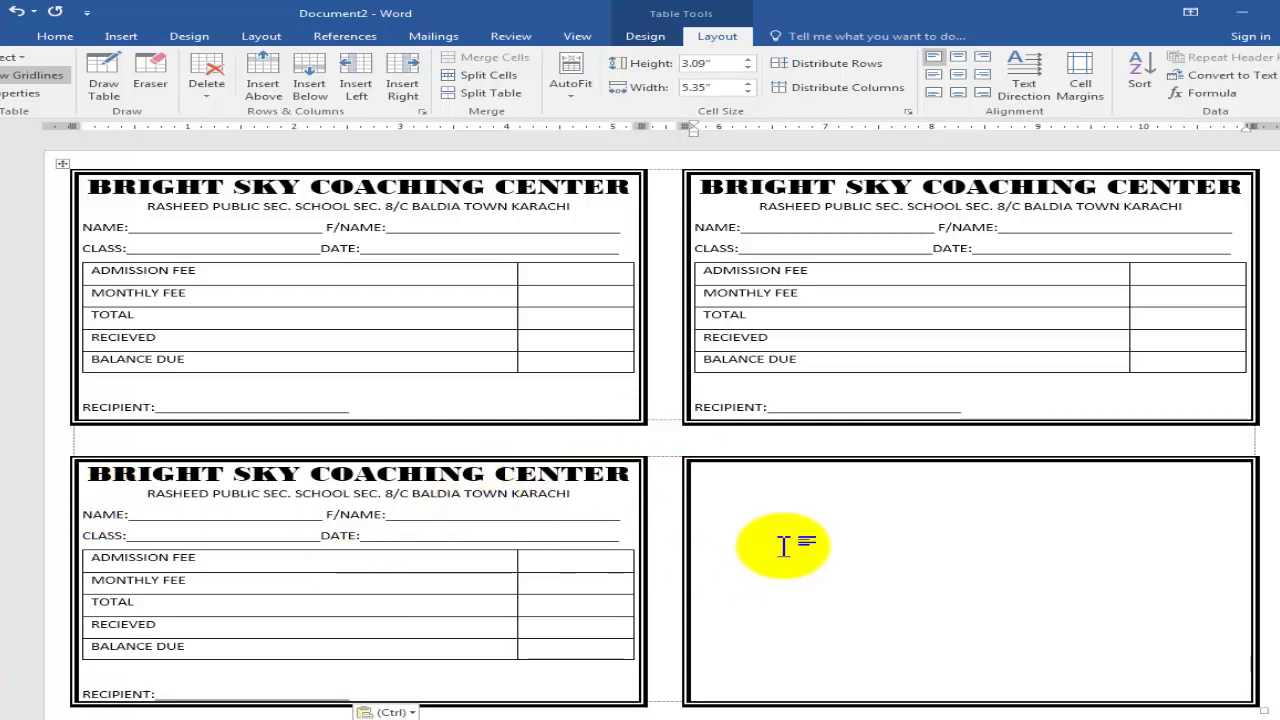
key(ctrl+v)
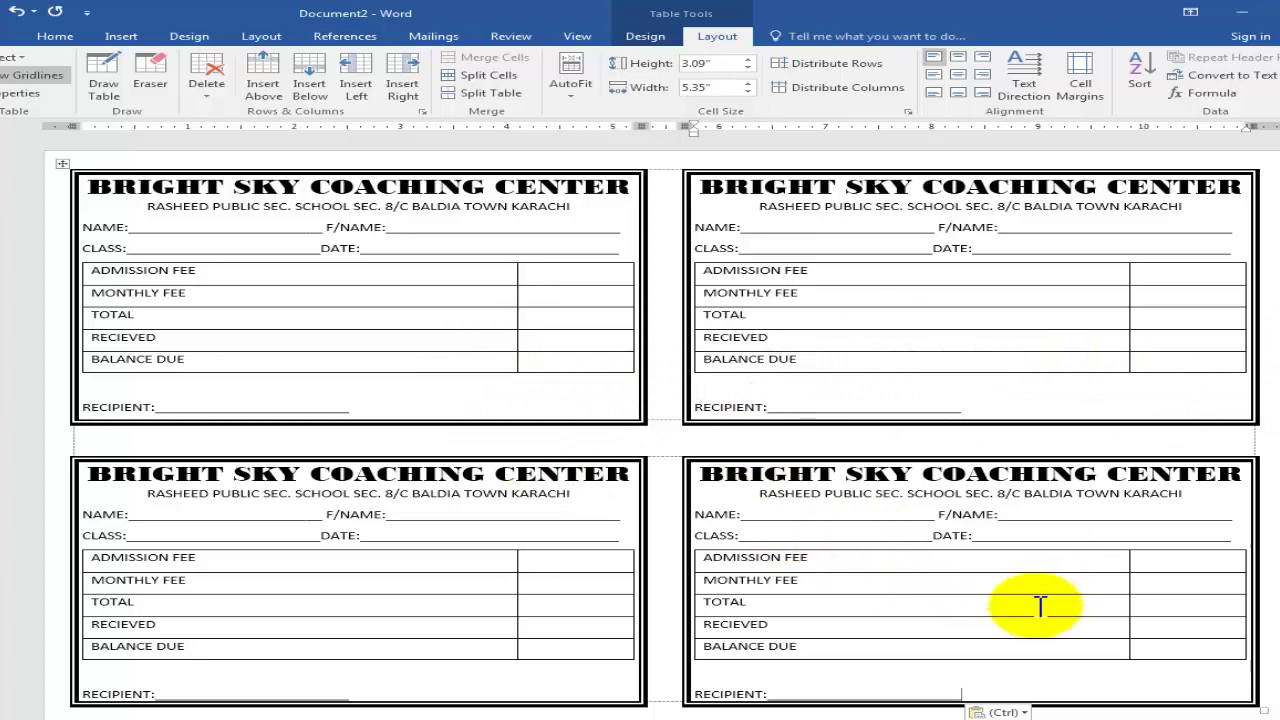
Enlarge the whole four-slip table slightly so that it fills more of the page height while staying on one page
key(ctrl+End)
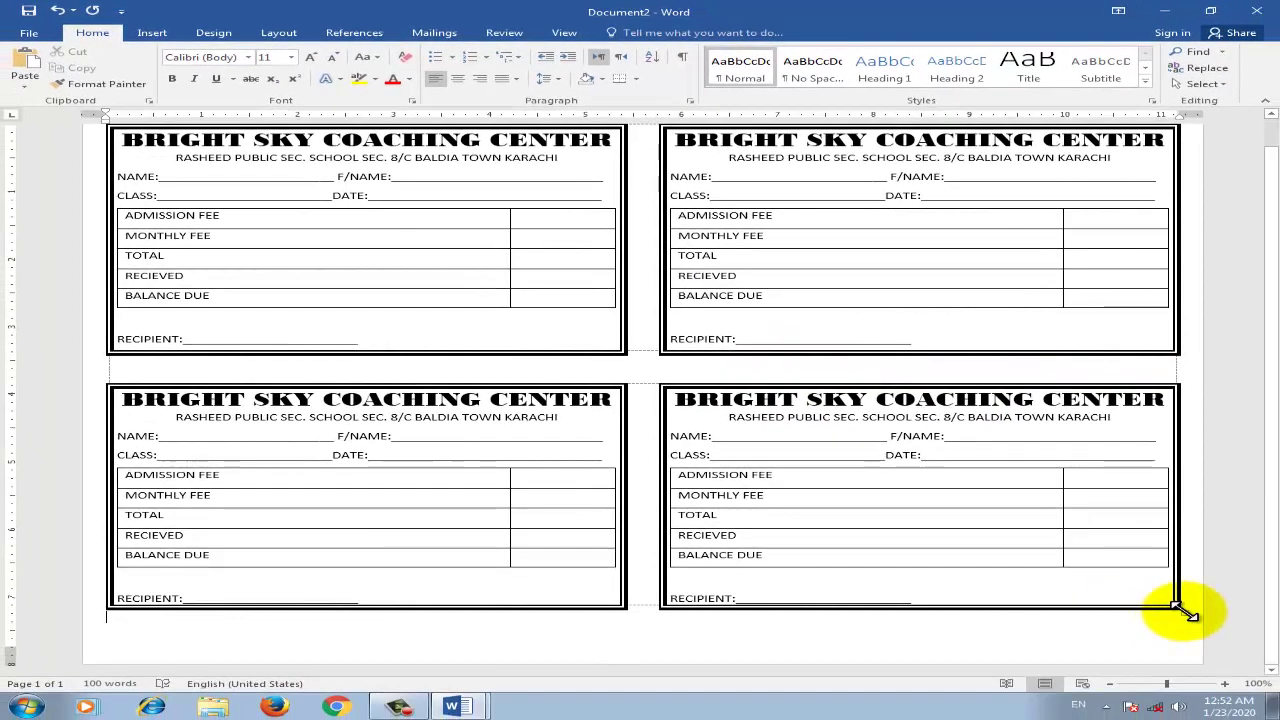
drag(1195, 624, 1182, 648)
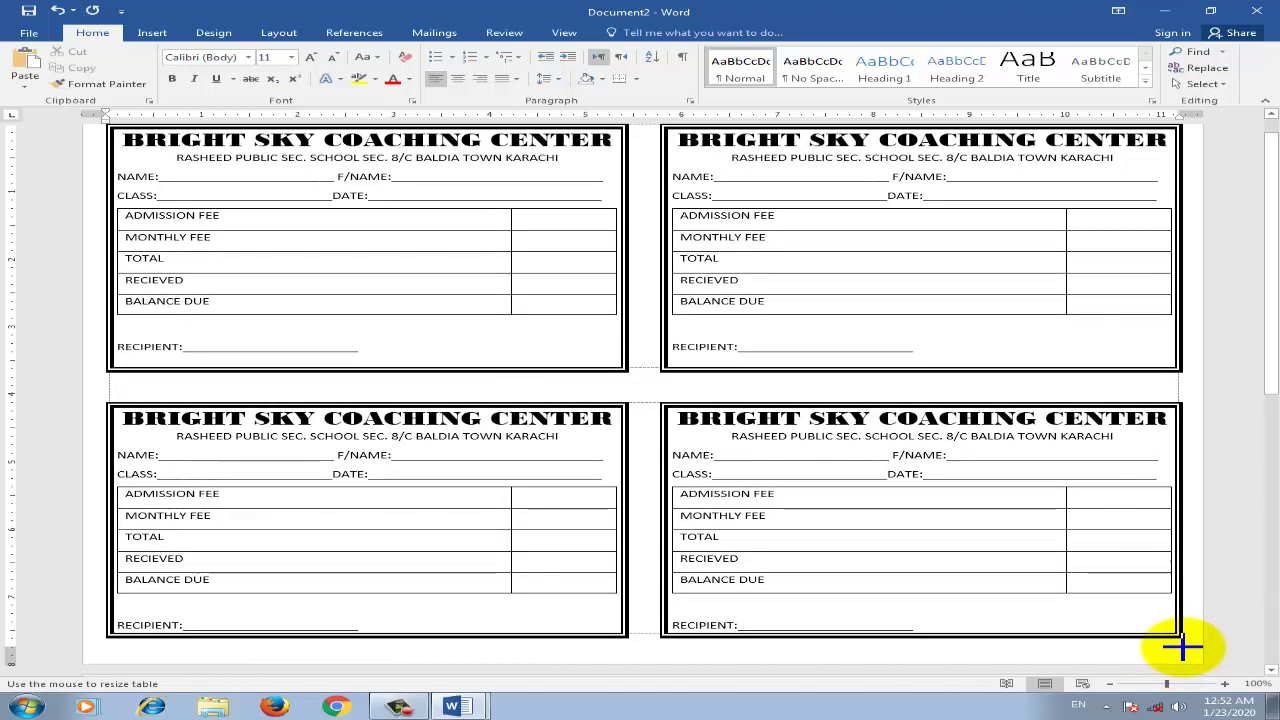
drag(1182, 648, 1178, 635)
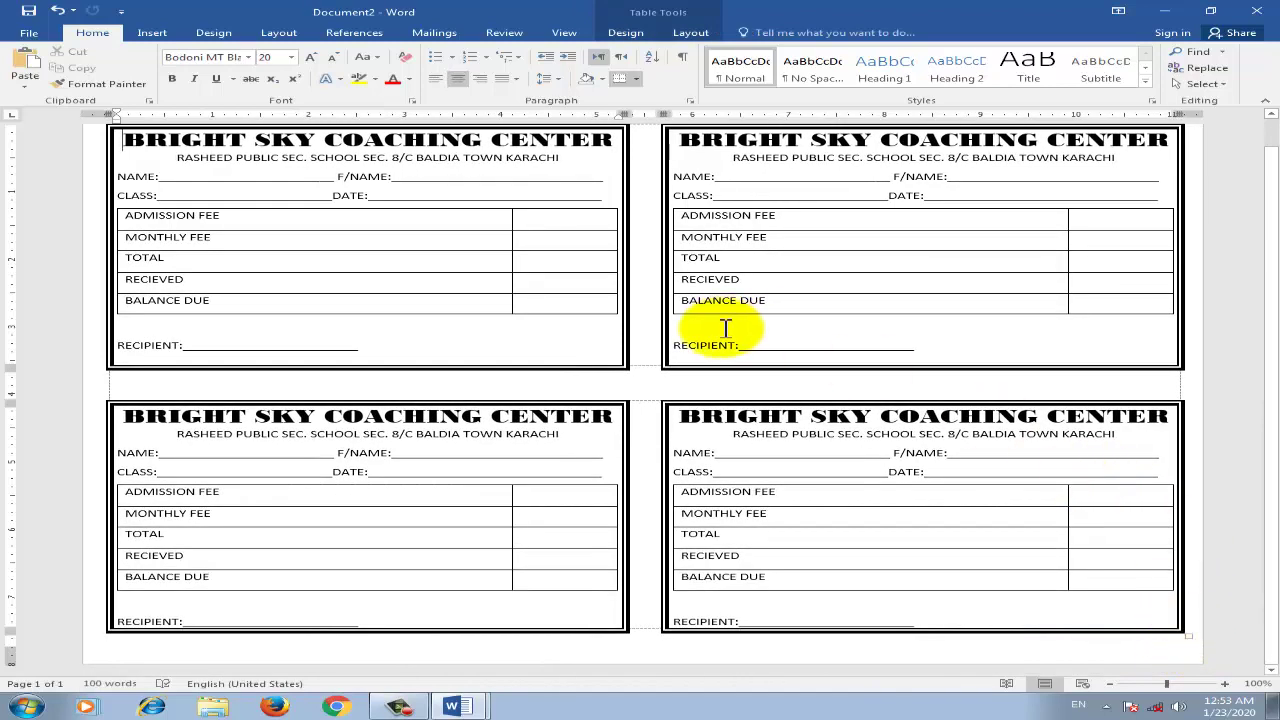
mouse_move(1270, 262)
mouse_down()
mouse_move(1272, 232)
mouse_move(1273, 270)
mouse_up()
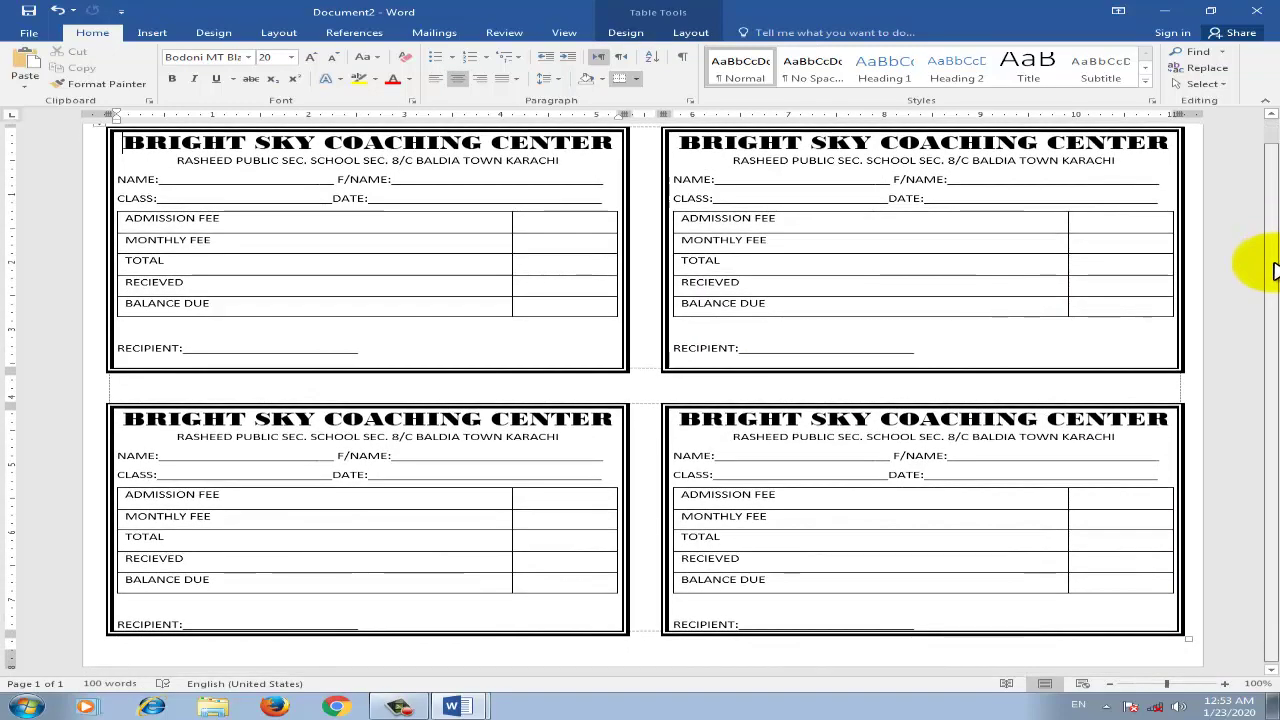